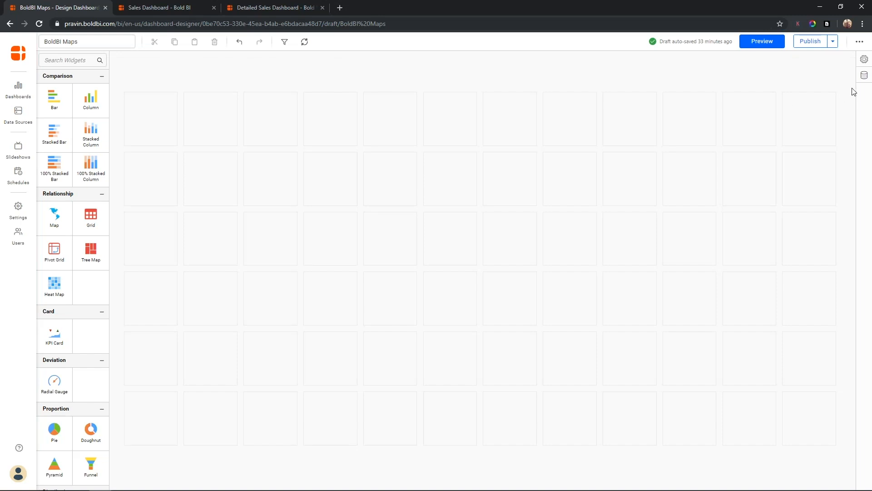
Examine the fields of the MapData data source and close the data source list
left_click(865, 78)
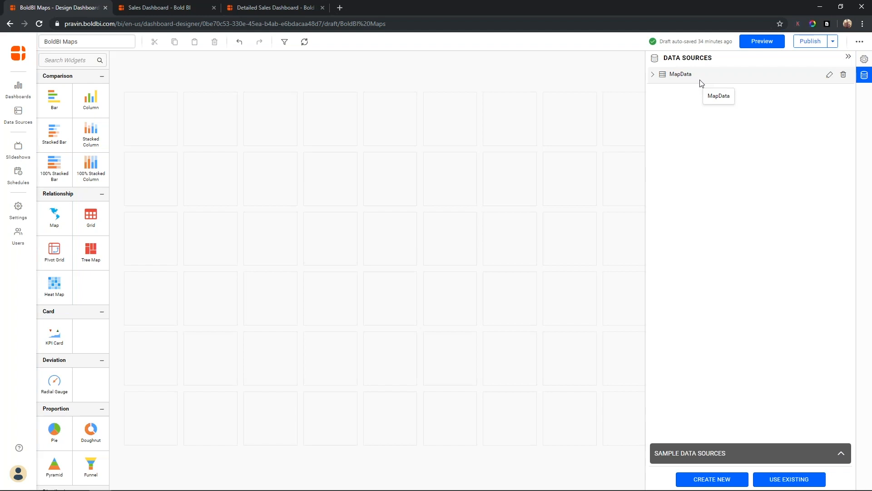
left_click(653, 75)
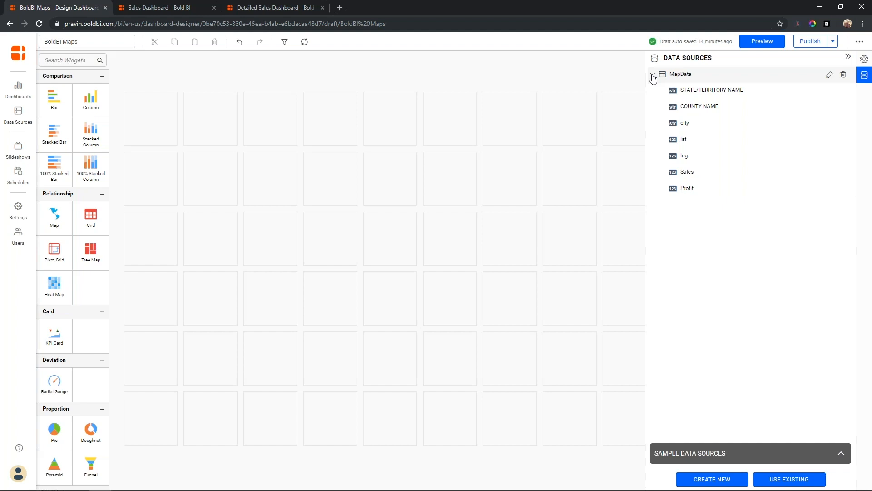
left_click(653, 75)
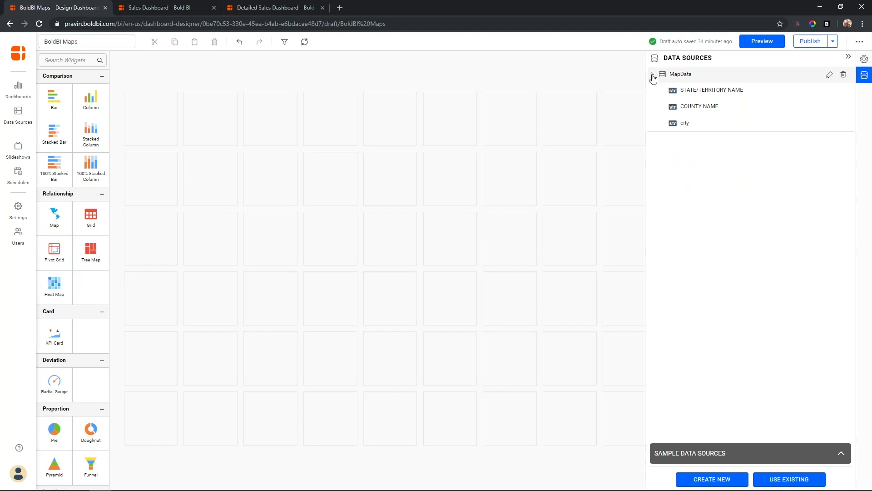
left_click(848, 58)
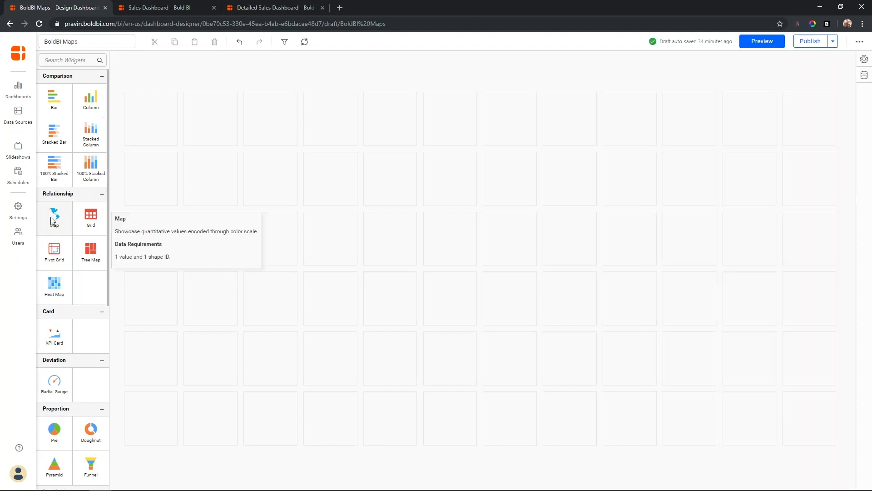
Add a Map widget to the dashboard canvas, move it two grid columns left, and open its properties
left_click_drag(52, 221, 573, 300)
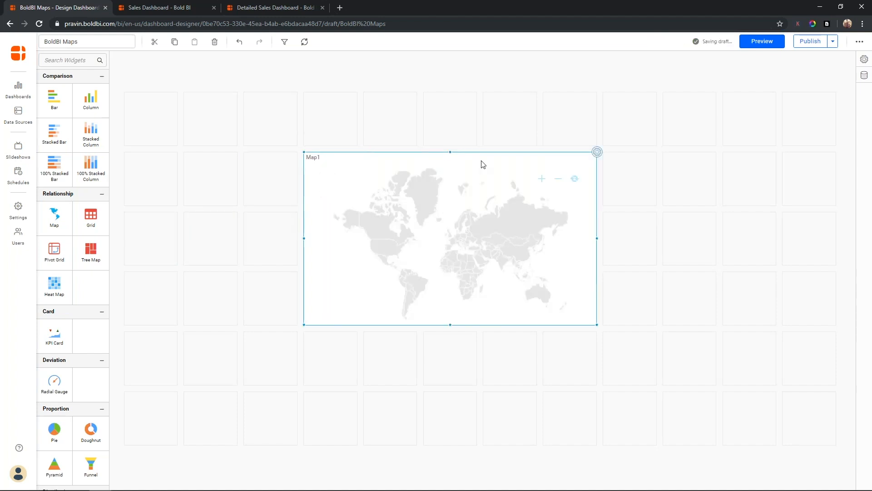
left_click_drag(483, 165, 363, 165)
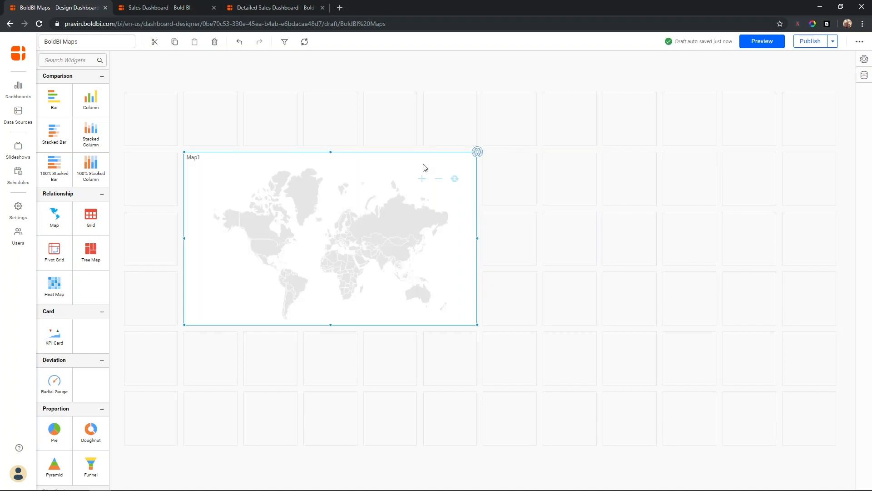
left_click(478, 153)
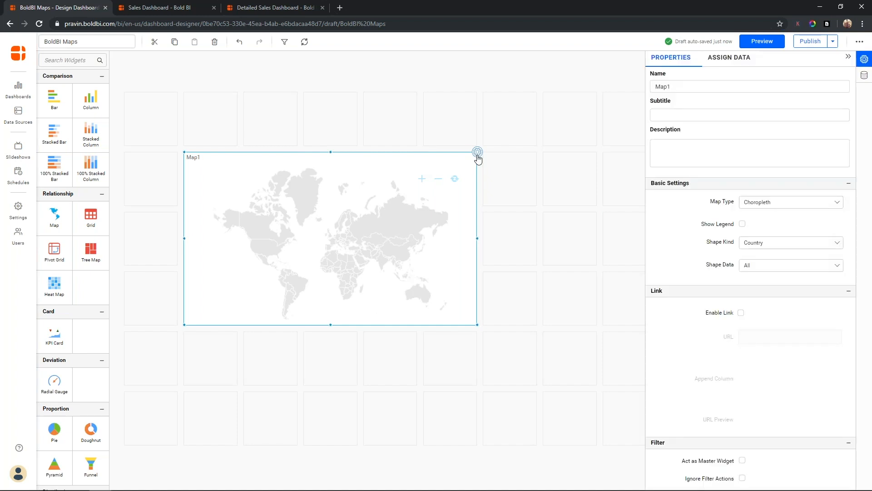
Search the sample data sources for "north" and add Northwind Traders Sales Analysis to the dashboard
left_click(864, 75)
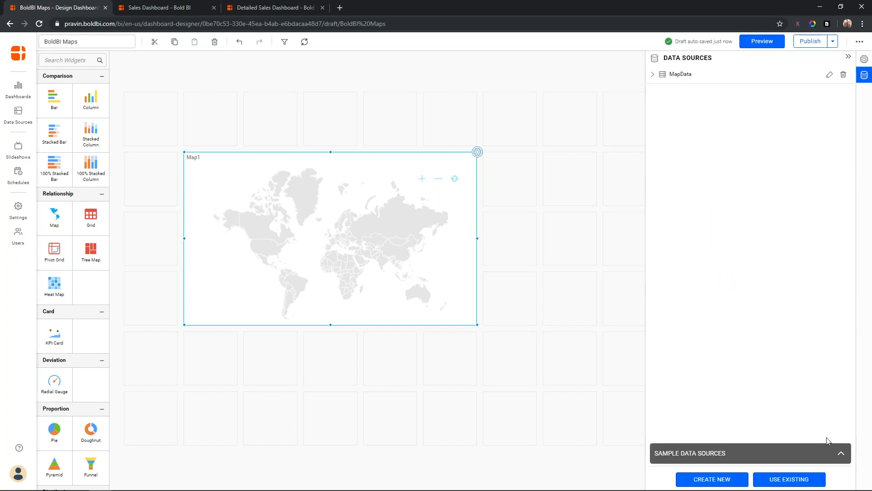
left_click(840, 454)
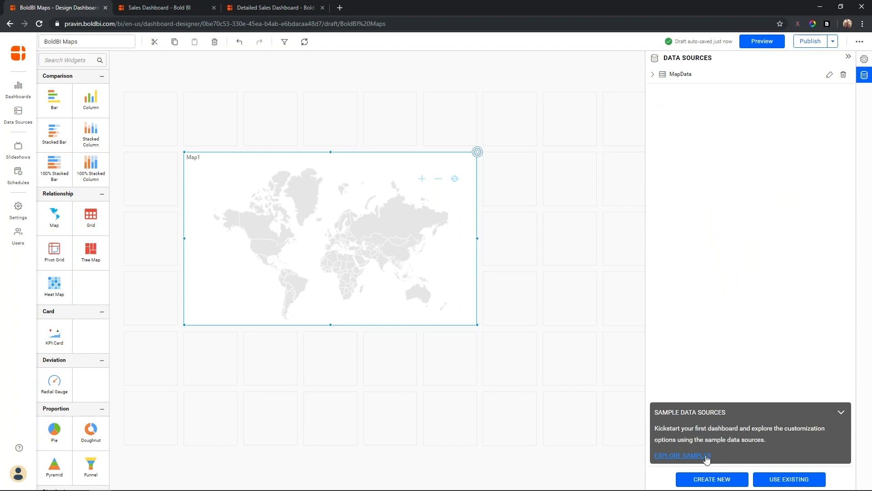
left_click(683, 455)
type("n")
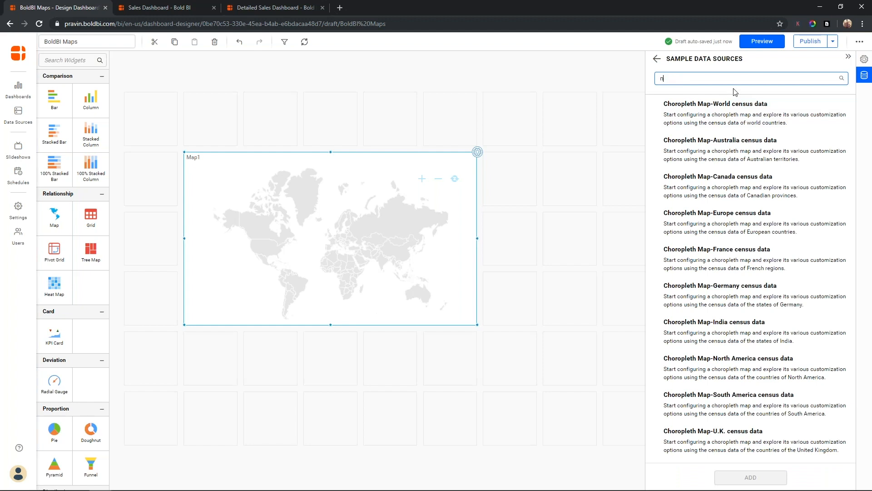
type("orth")
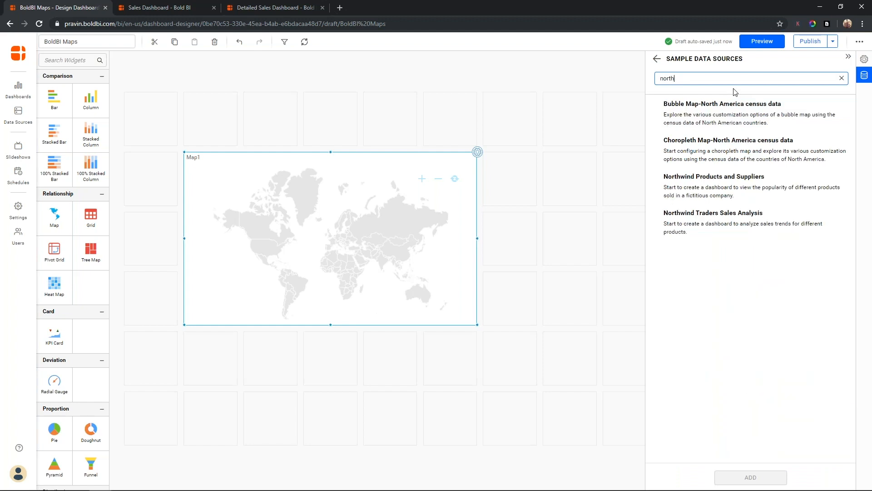
left_click(722, 223)
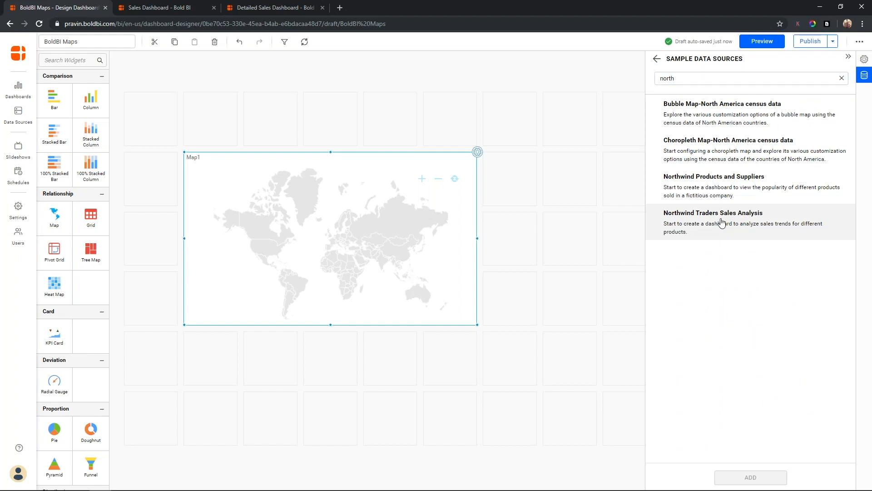
double_click(722, 223)
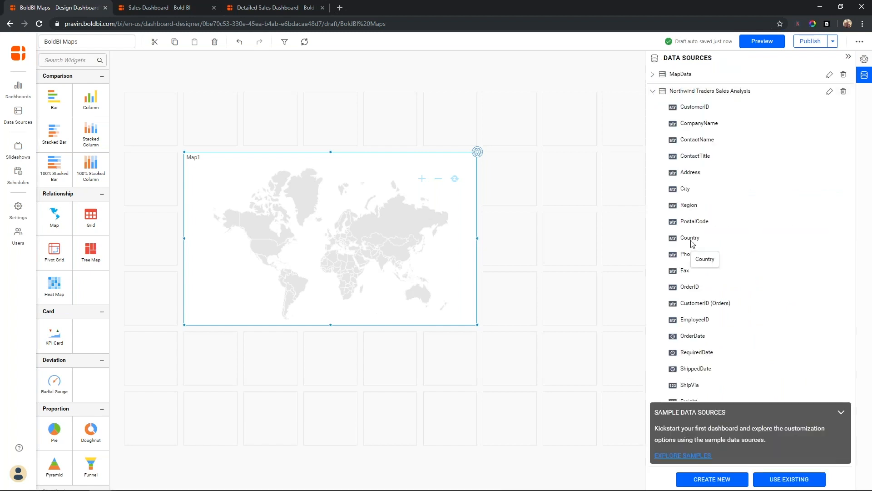
left_click(842, 412)
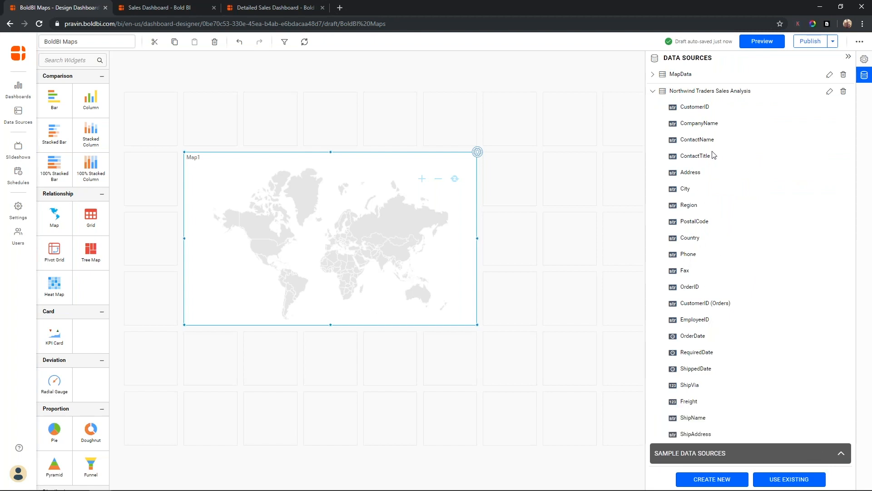
left_click(654, 91)
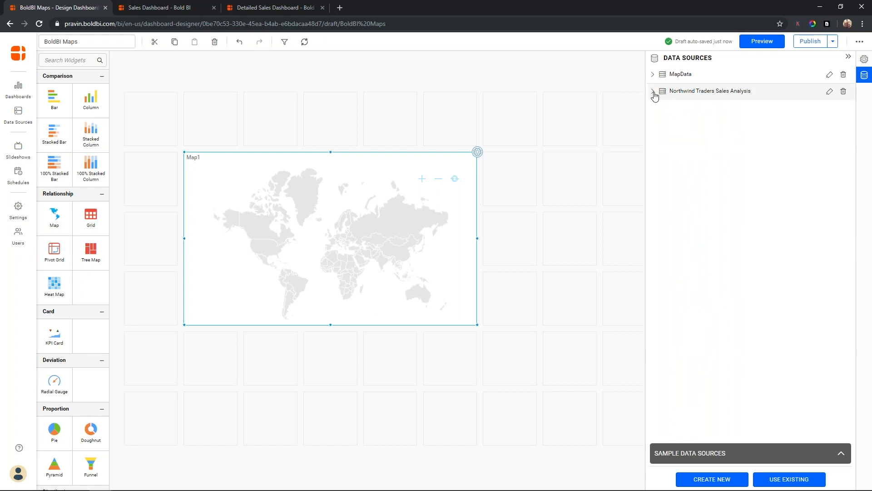
Examine the map widget's data assignment sections and the available map types in its basic settings
left_click(478, 154)
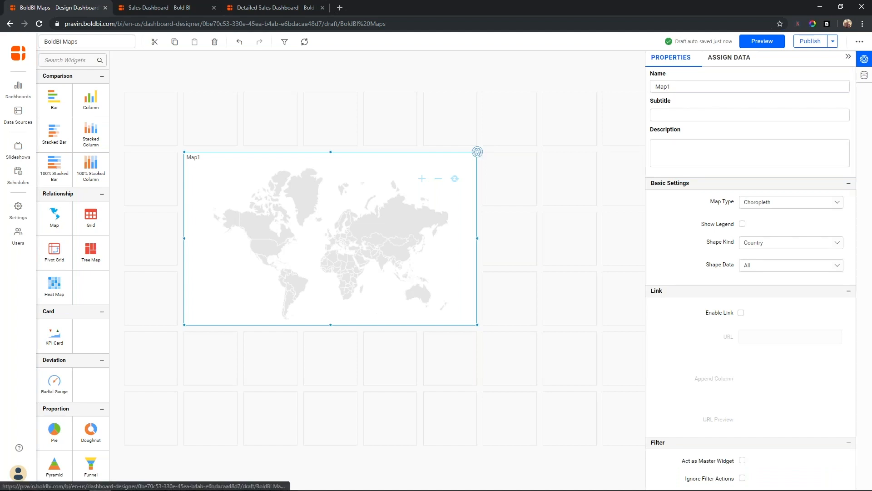
left_click(730, 63)
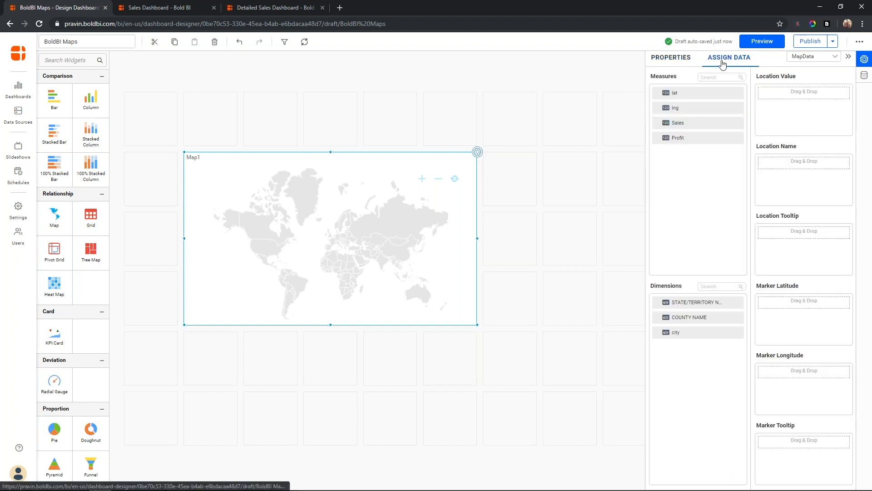
left_click(681, 58)
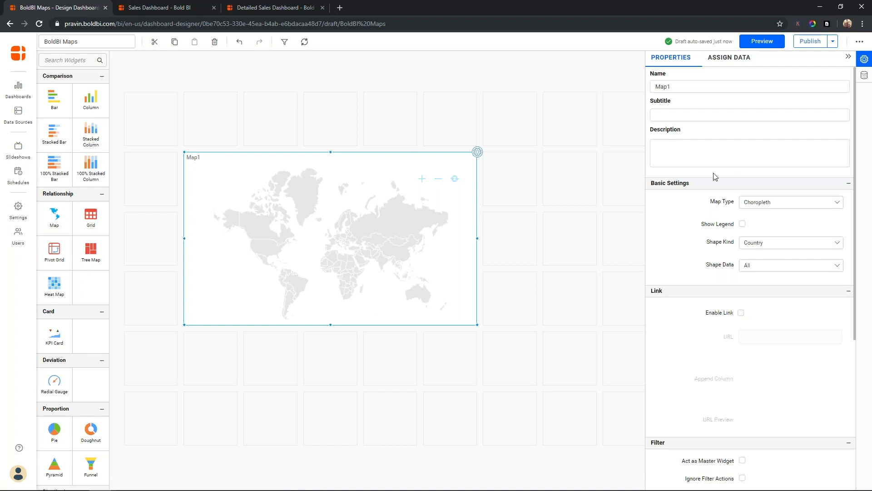
left_click(764, 206)
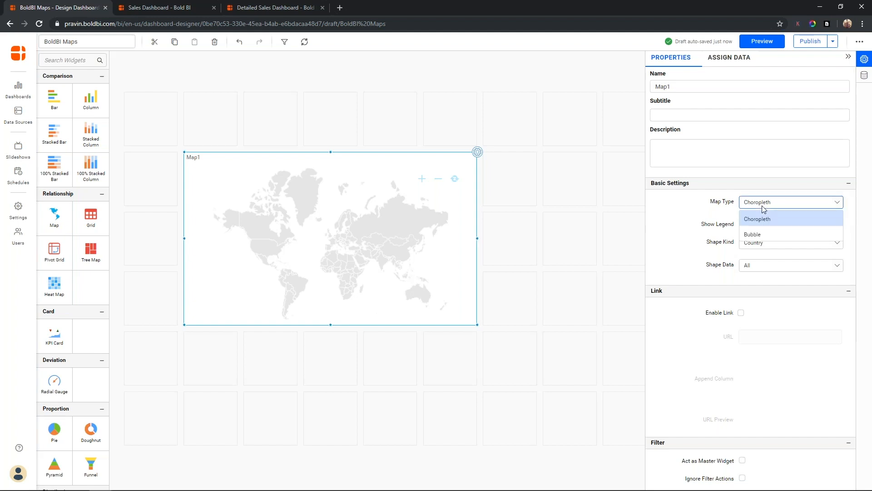
left_click(724, 211)
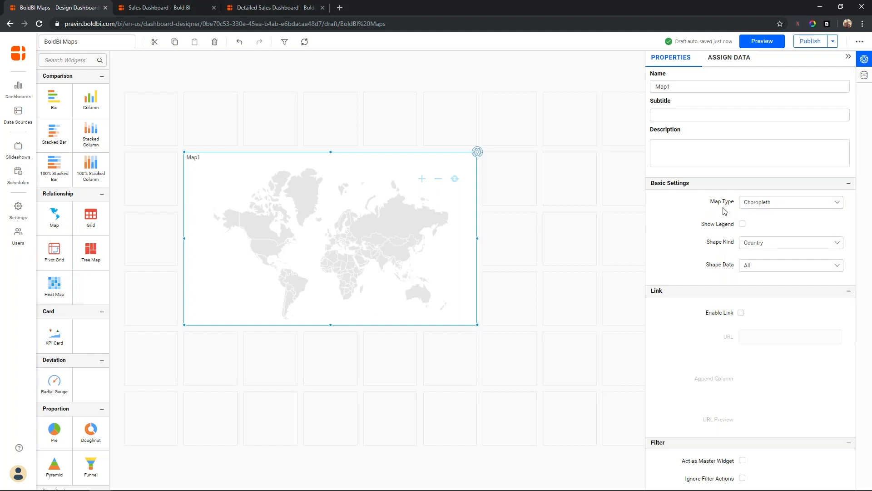
Set the map's shape kind to Continent and its shape data to Asia
left_click(760, 245)
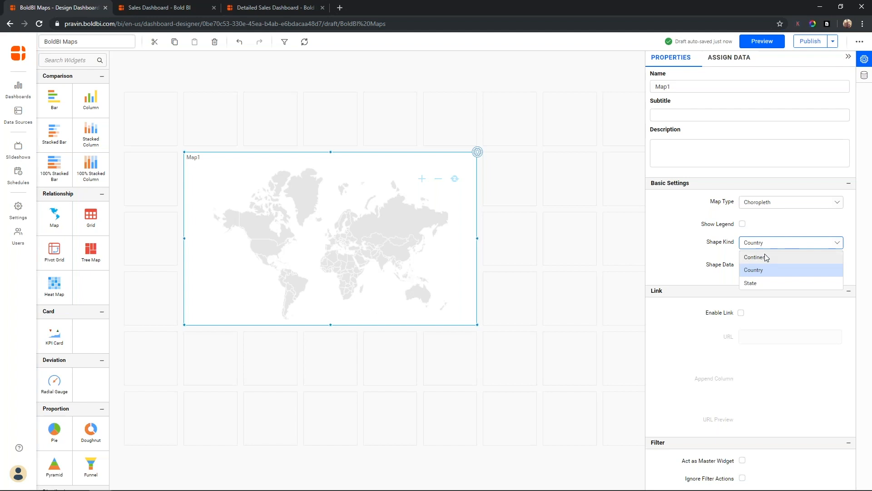
left_click(766, 257)
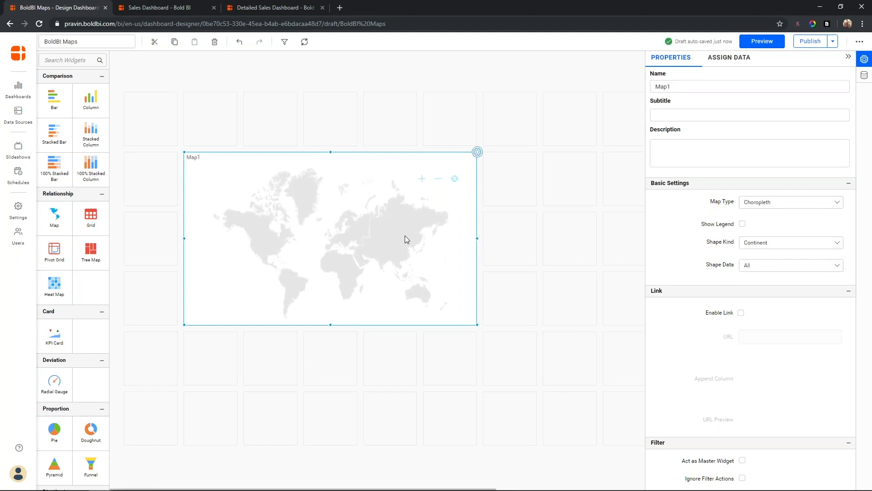
left_click(773, 267)
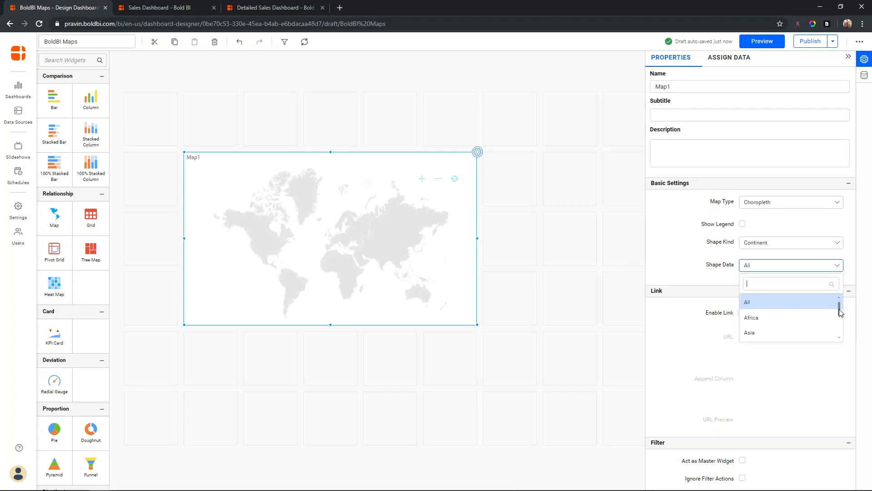
left_click_drag(841, 313, 839, 318)
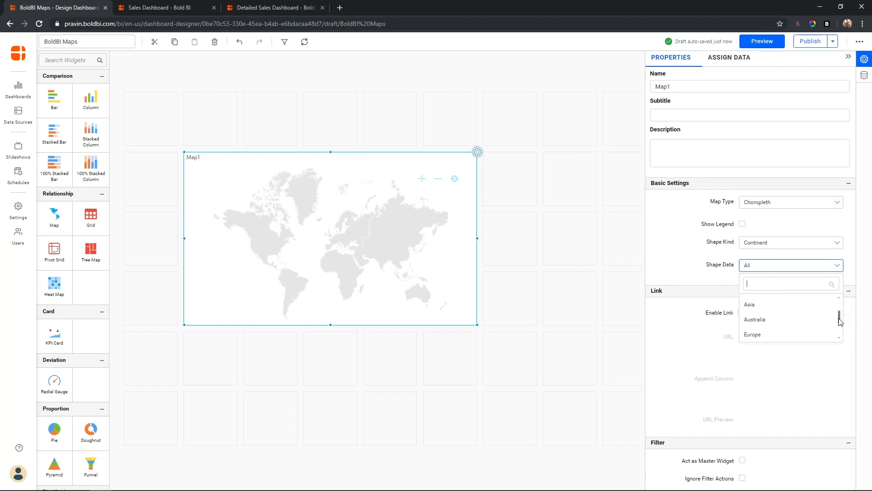
left_click(786, 309)
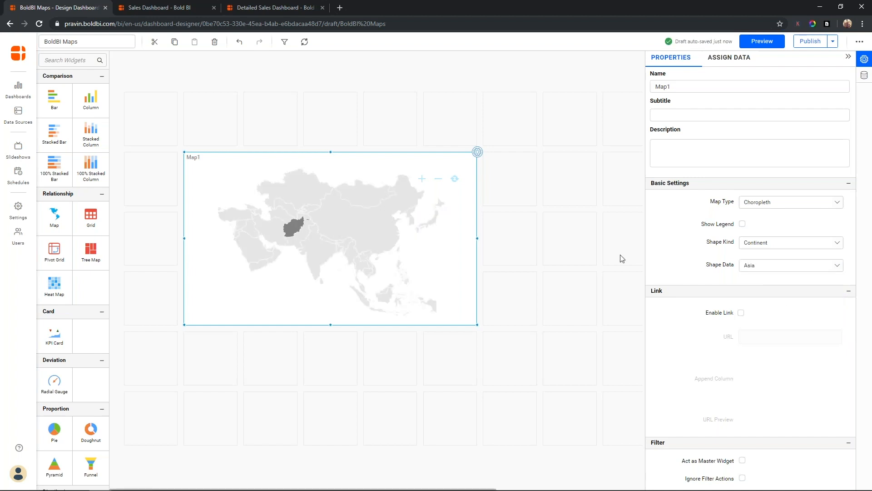
Set the map's shape kind to Country and its shape data to USA
left_click(823, 246)
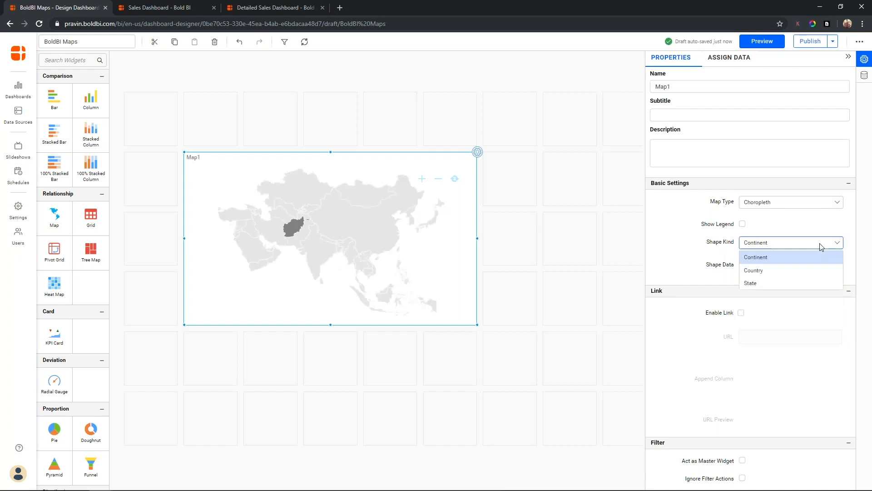
left_click(801, 272)
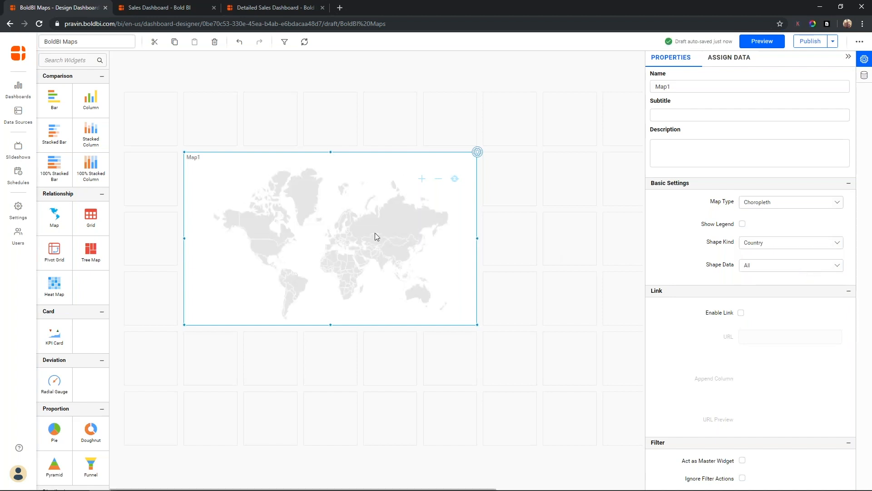
left_click(833, 267)
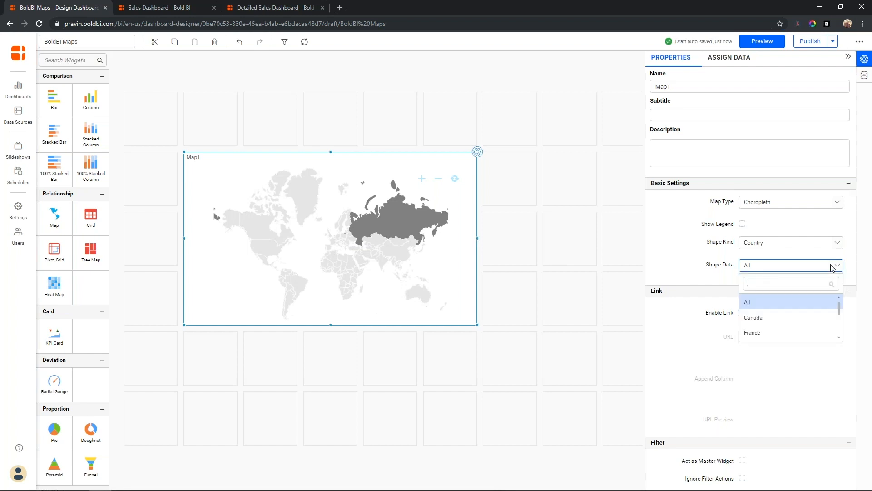
type("usa")
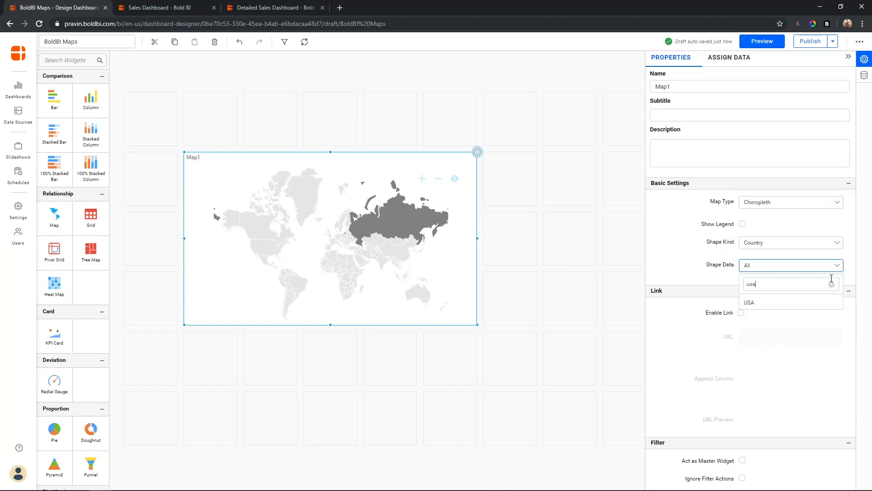
left_click(795, 302)
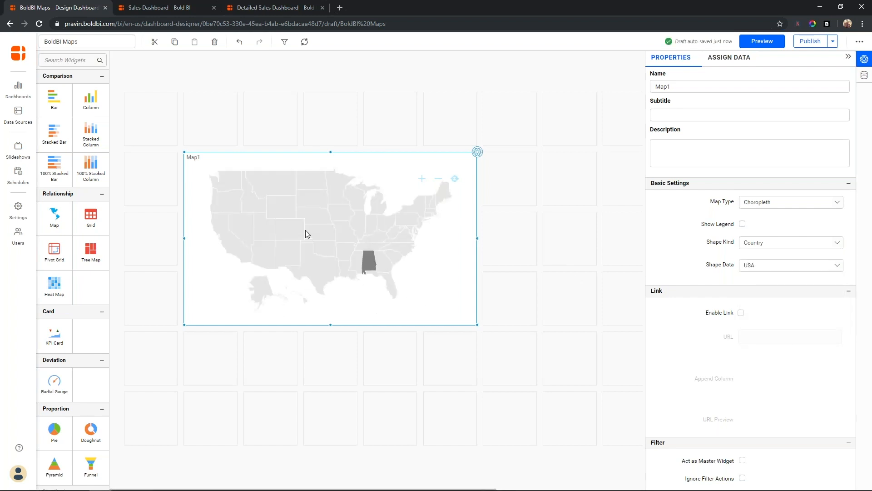
Try the State shape kind on the map and return the shape kind to Country
left_click(795, 245)
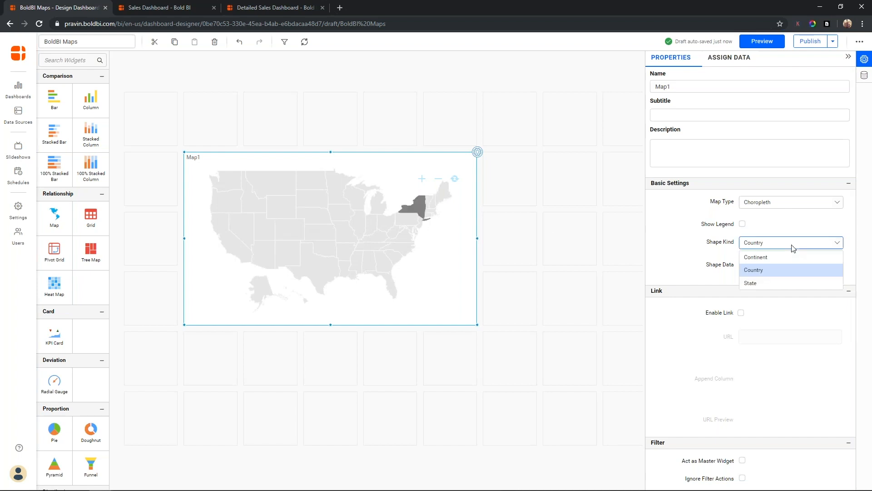
left_click(776, 282)
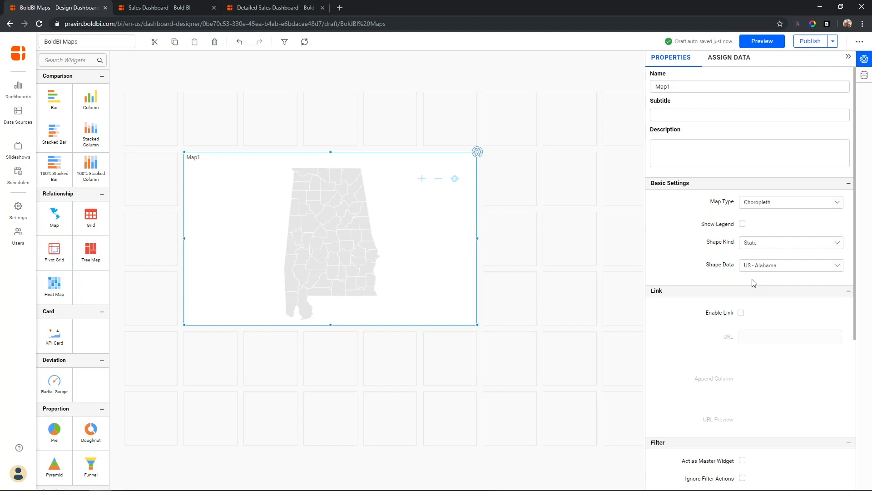
left_click(803, 240)
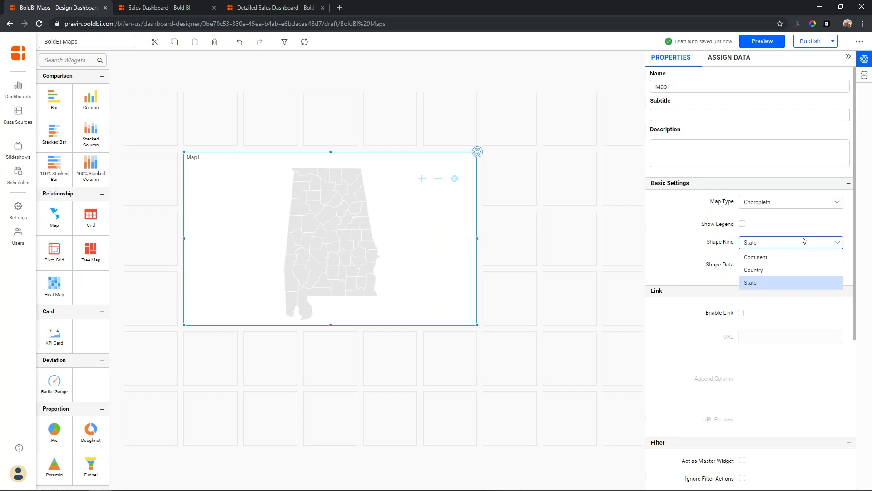
left_click(766, 271)
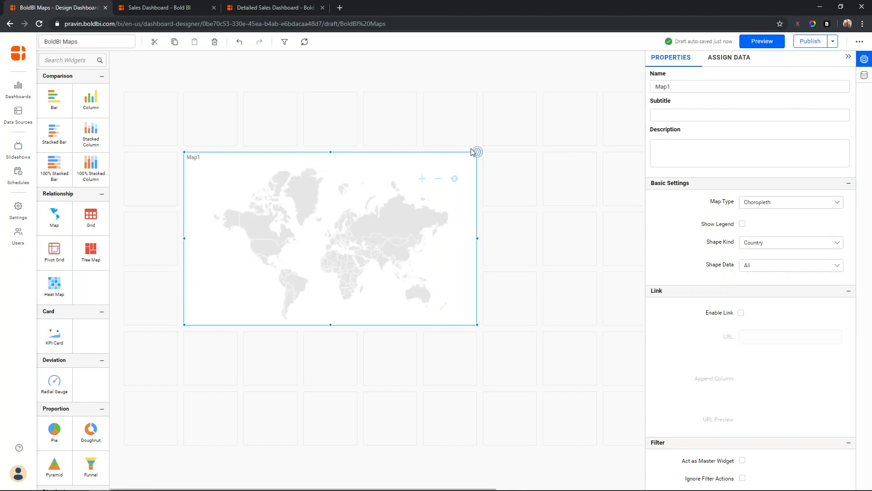
Switch the map's data source to Northwind Traders Sales Analysis and assign Country as location name and Quantity as location value
left_click(731, 60)
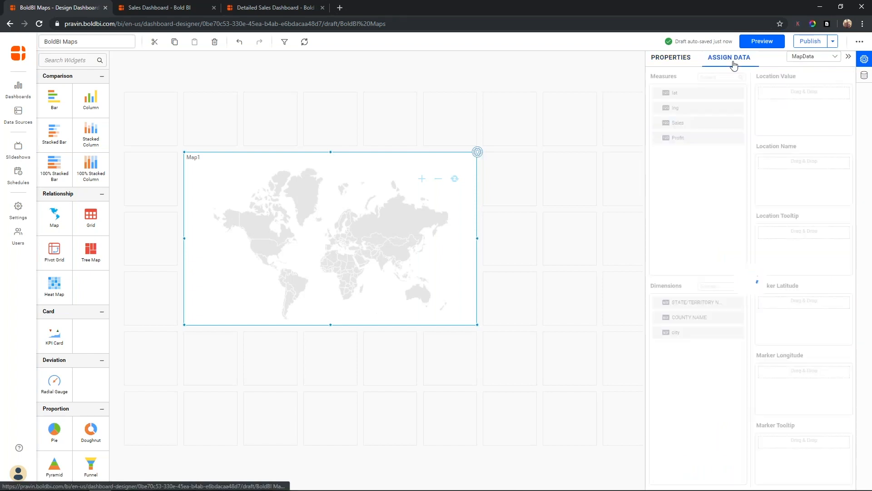
left_click(834, 58)
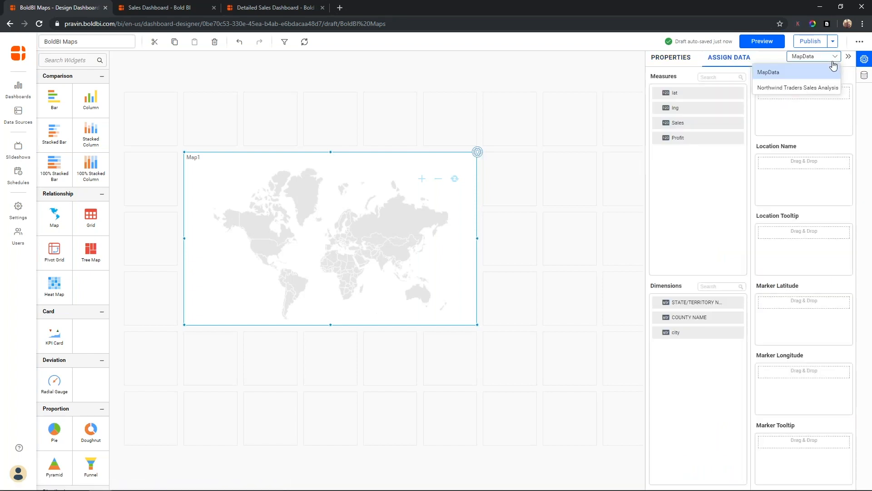
left_click(817, 89)
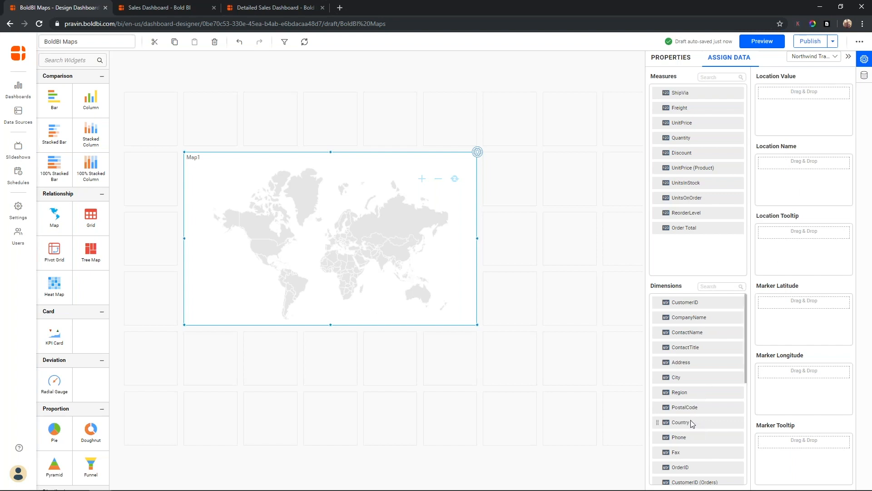
left_click_drag(691, 420, 785, 190)
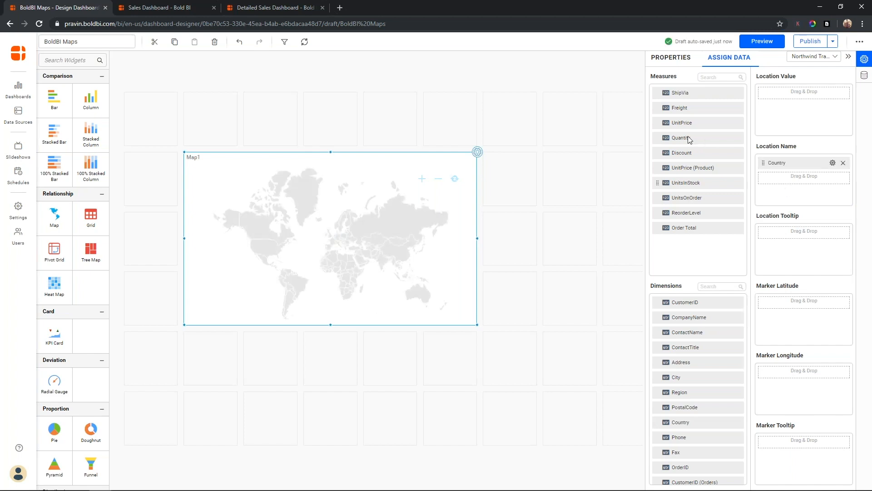
left_click_drag(689, 140, 778, 116)
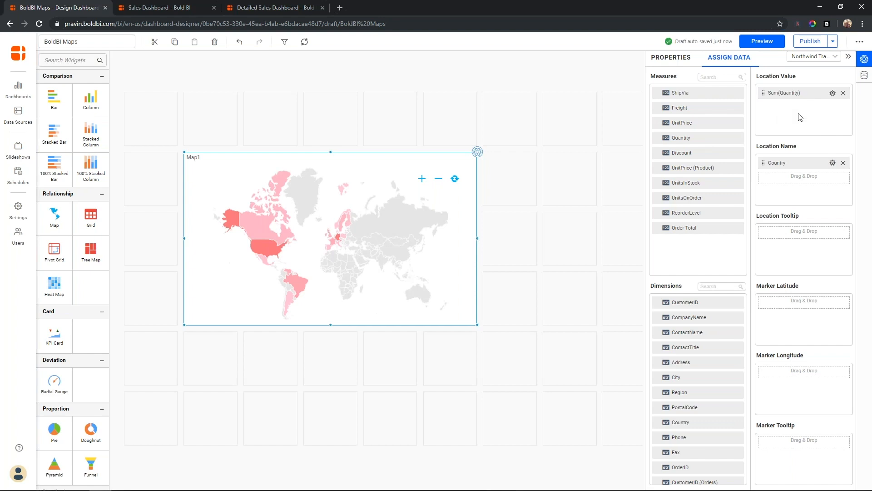
mouse_move(264, 235)
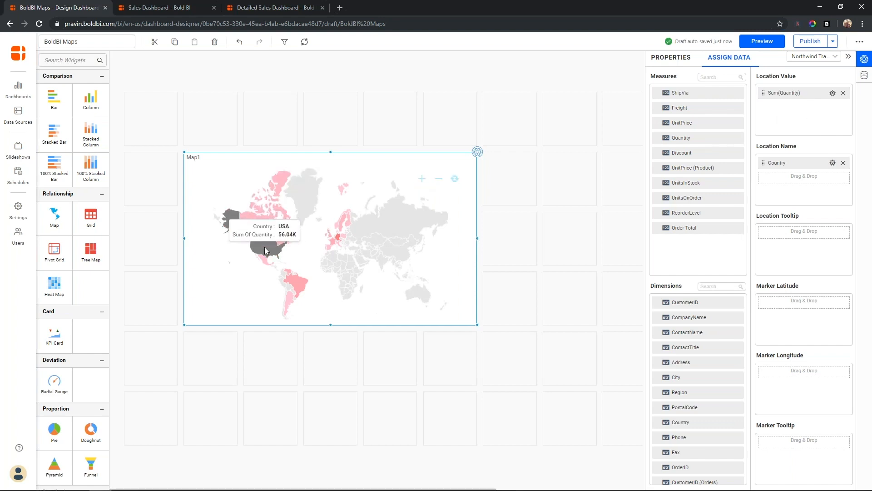
mouse_move(298, 283)
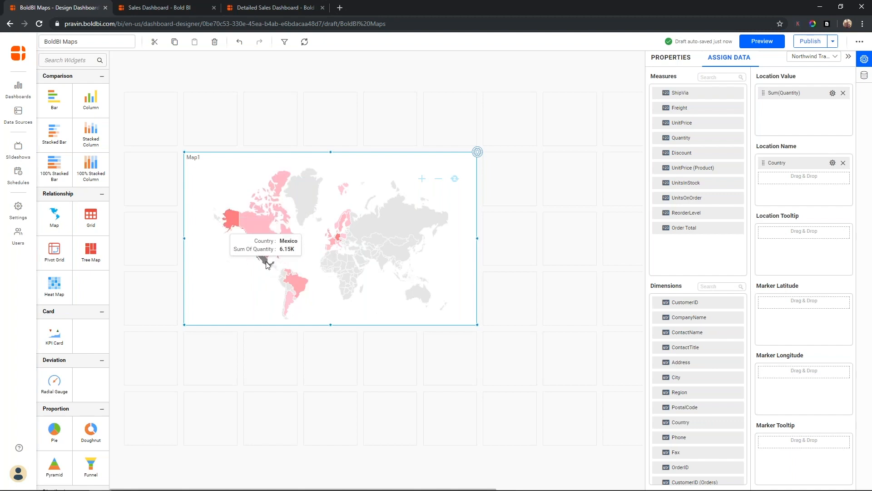
mouse_move(261, 220)
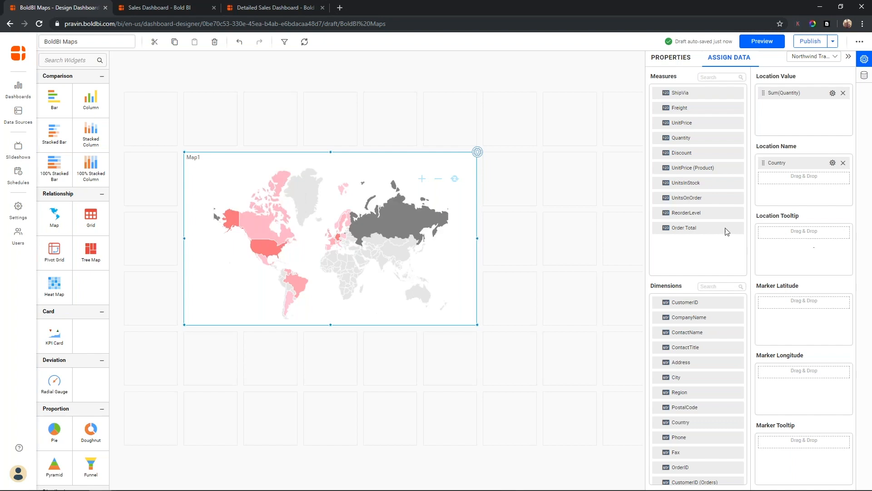
Add Order Total to the map's location tooltip and format it as Currency
left_click_drag(696, 231, 768, 240)
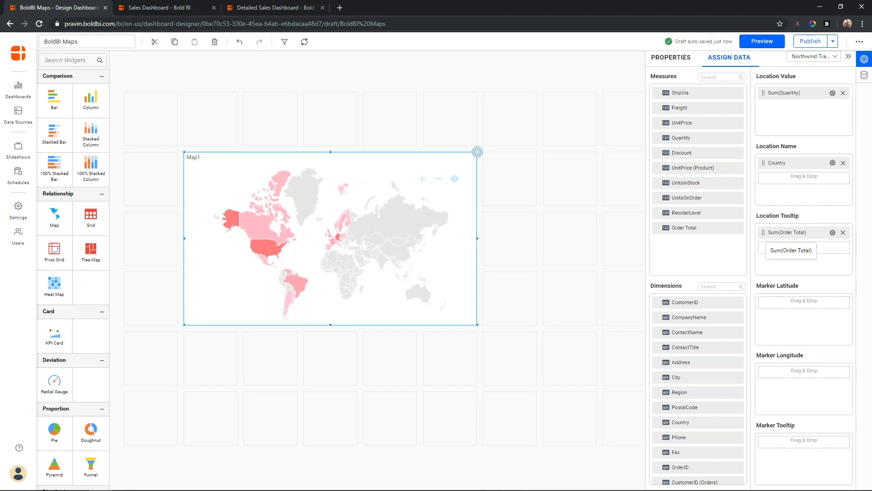
mouse_move(280, 209)
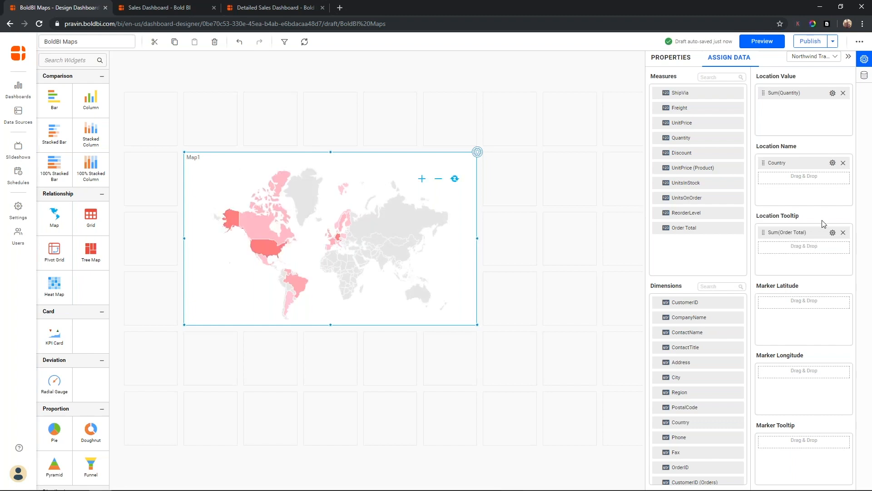
left_click(833, 232)
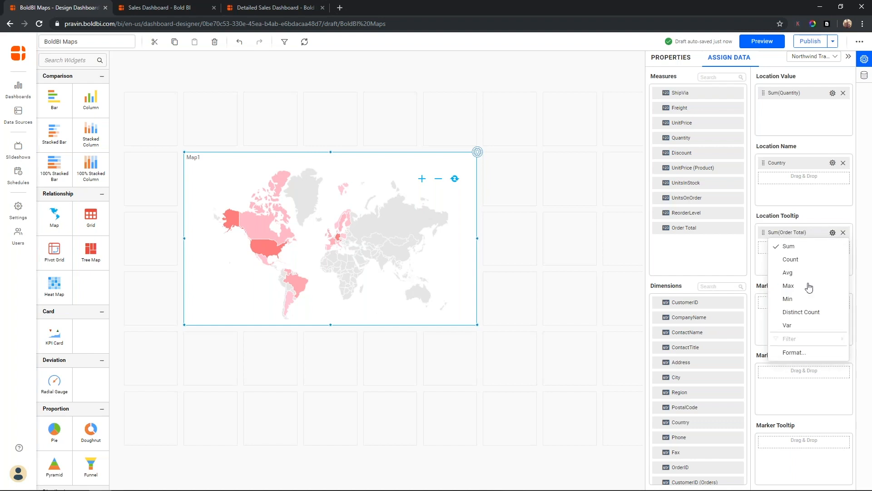
left_click(797, 358)
left_click(445, 196)
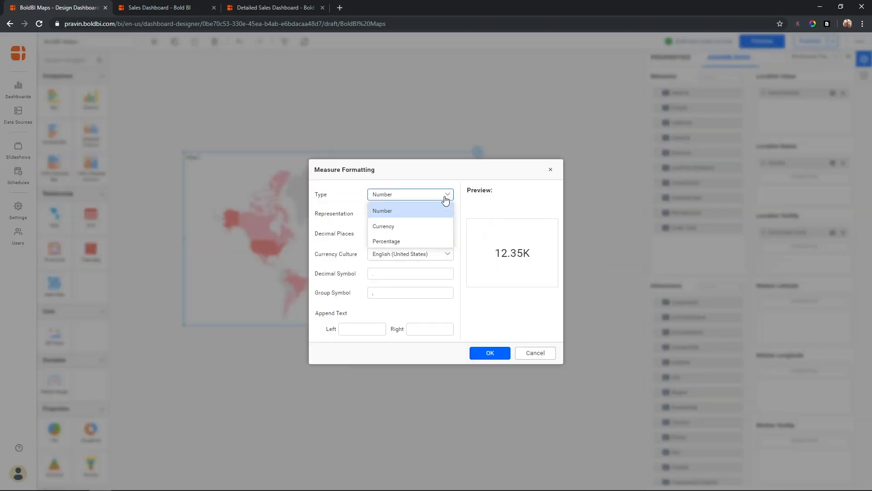
left_click(417, 226)
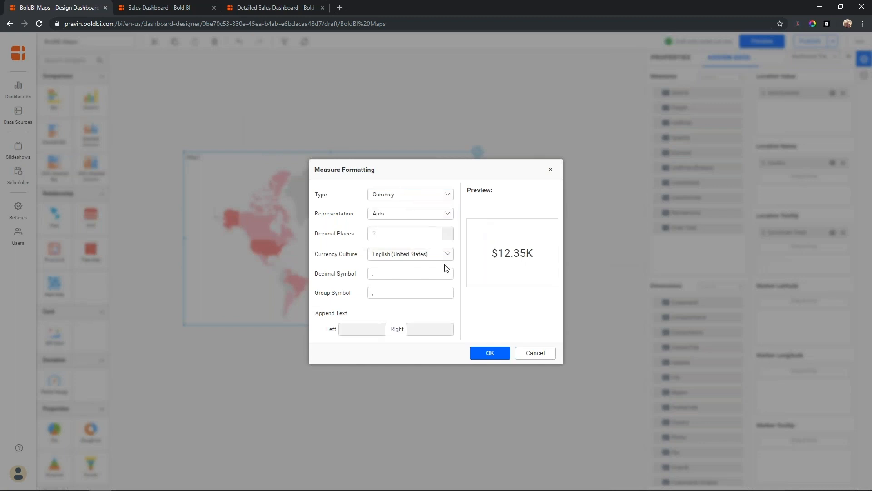
left_click(490, 352)
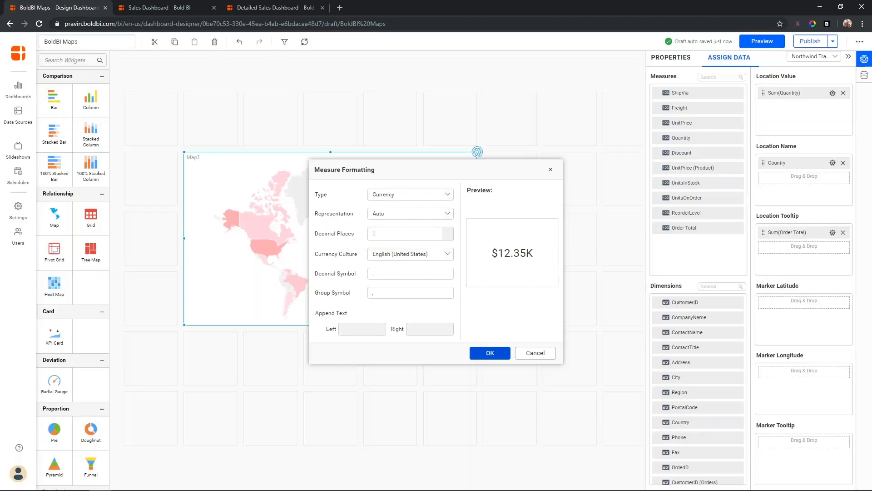
mouse_move(268, 255)
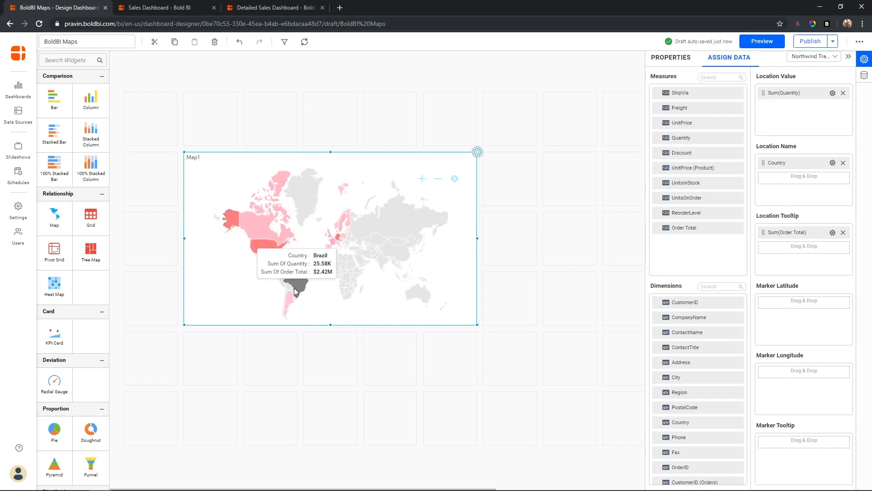
mouse_move(269, 234)
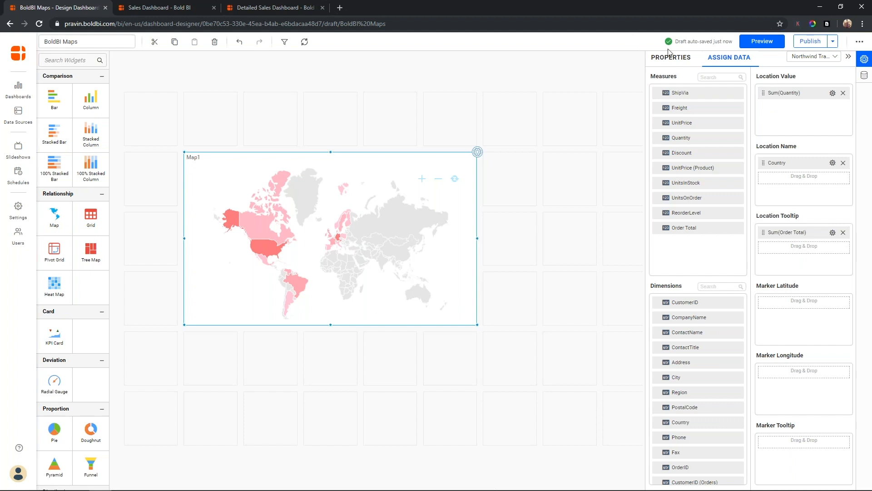
Try the Bubble map type on the map and switch it back to Choropleth
left_click(673, 62)
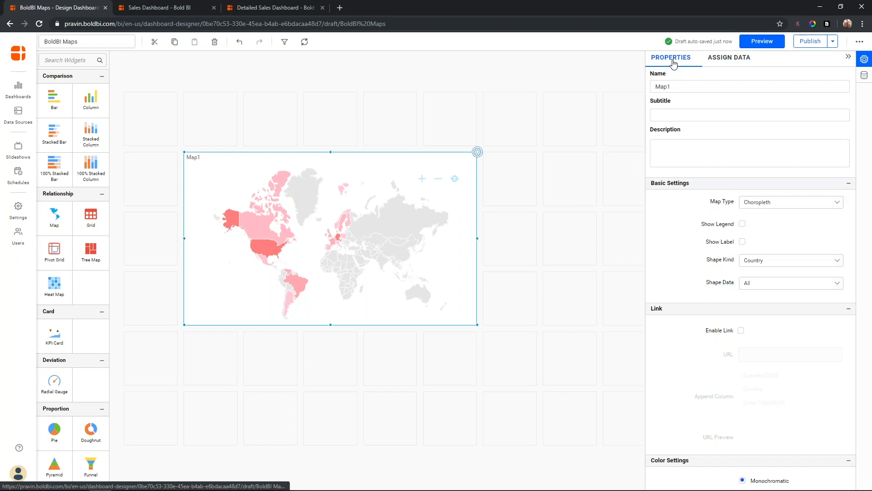
left_click(787, 209)
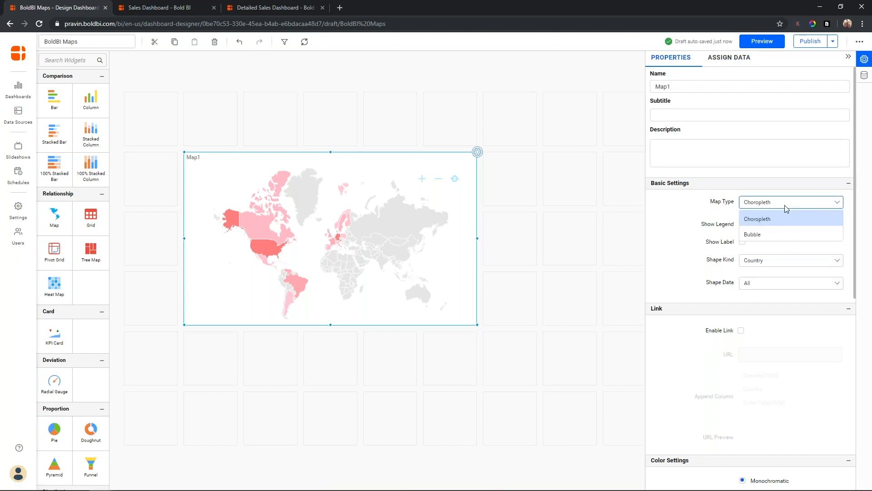
left_click(778, 231)
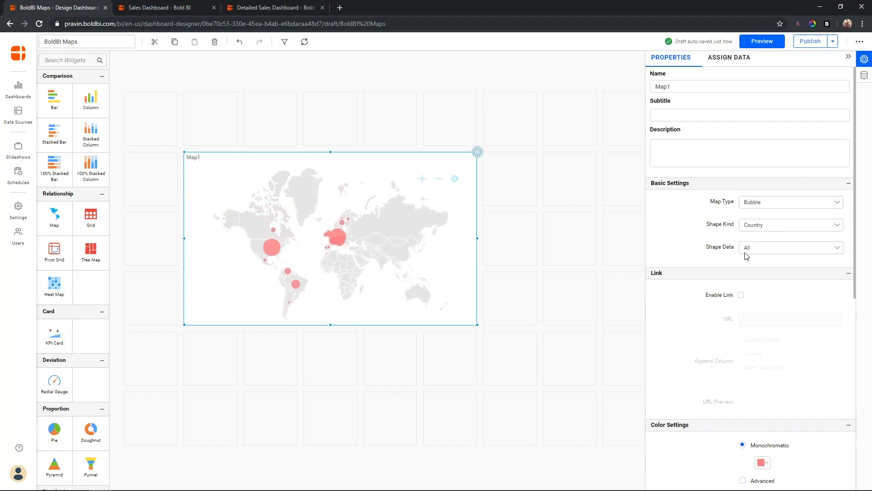
left_click(400, 233)
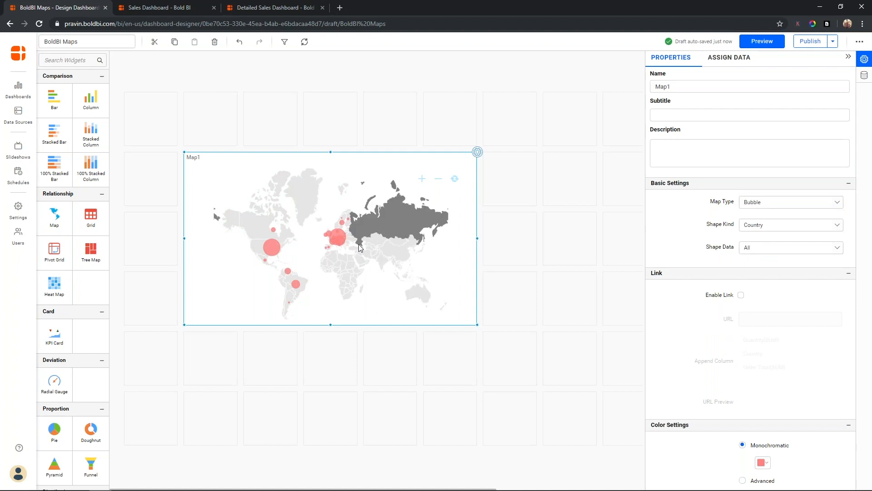
left_click(767, 208)
left_click(763, 225)
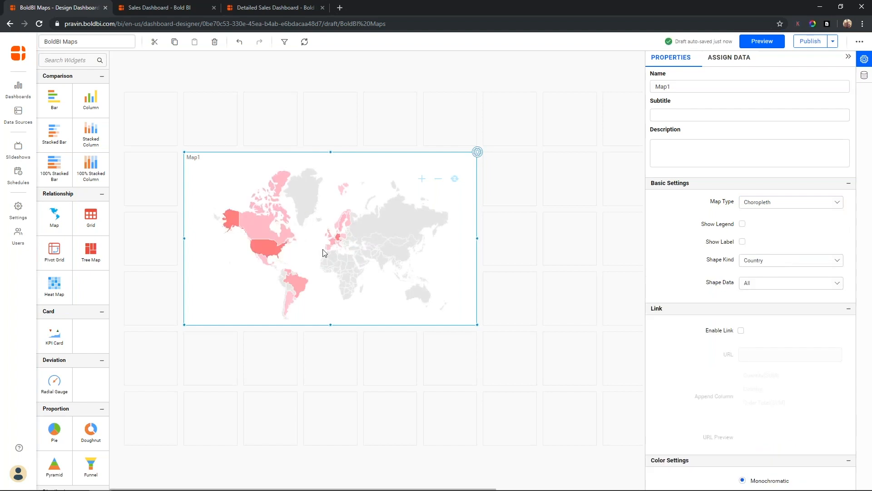
mouse_move(329, 251)
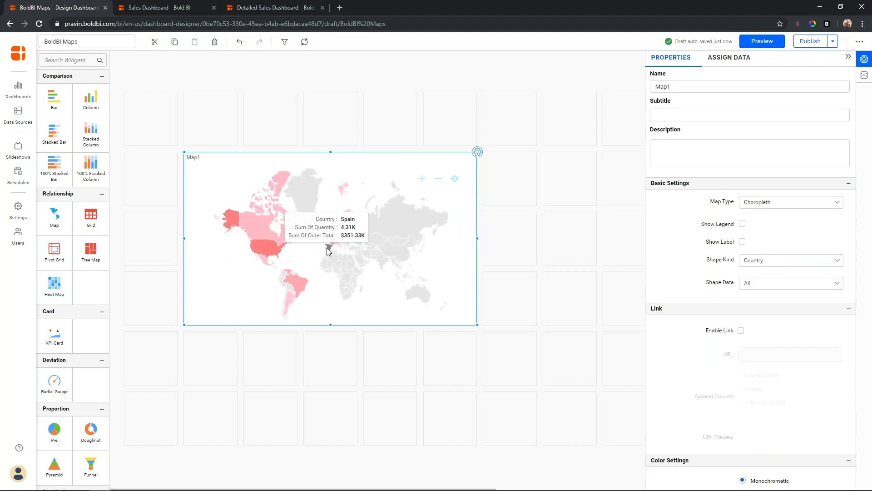
Compare the Bubble map type once more and restore the map type to Choropleth
left_click(781, 209)
left_click(776, 228)
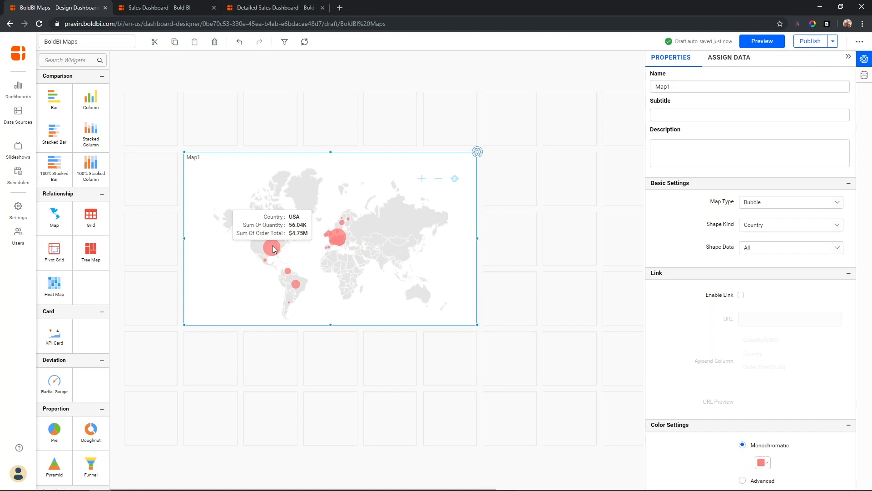
mouse_move(290, 270)
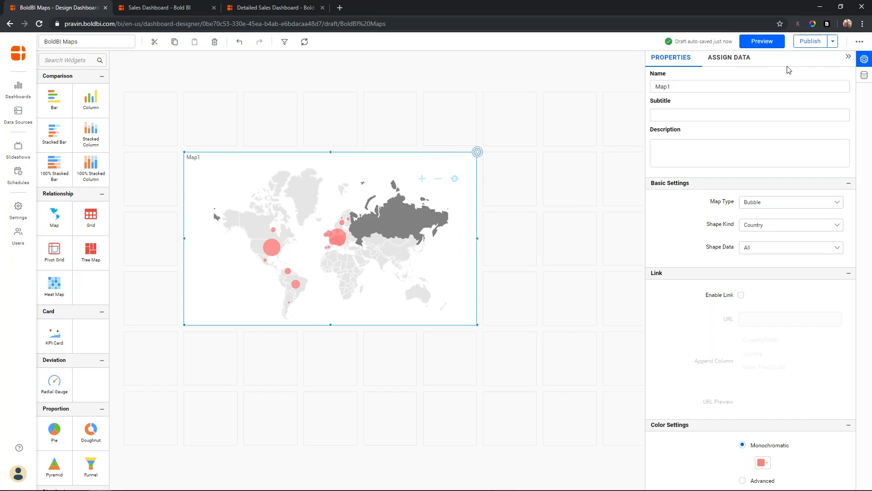
left_click(743, 67)
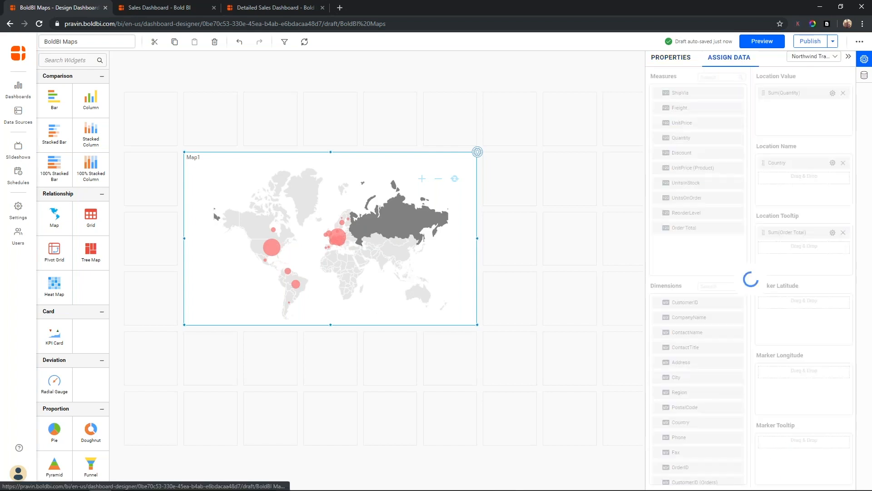
left_click(671, 58)
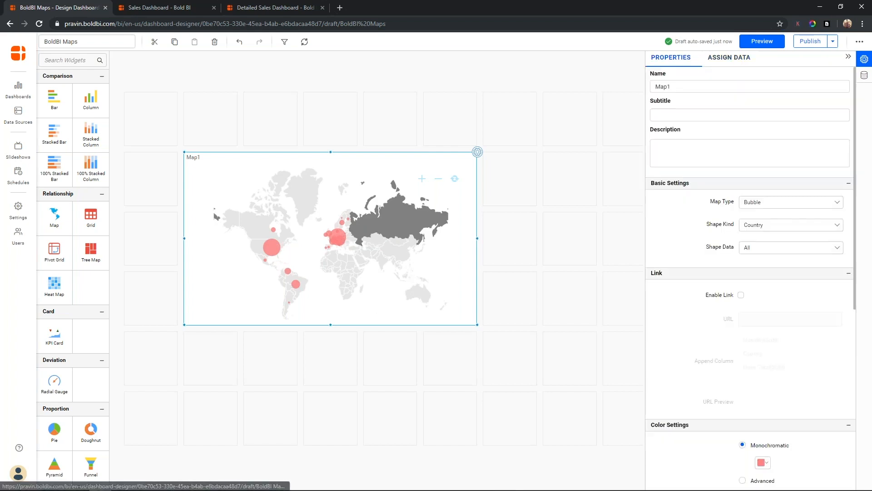
left_click(774, 203)
left_click(771, 219)
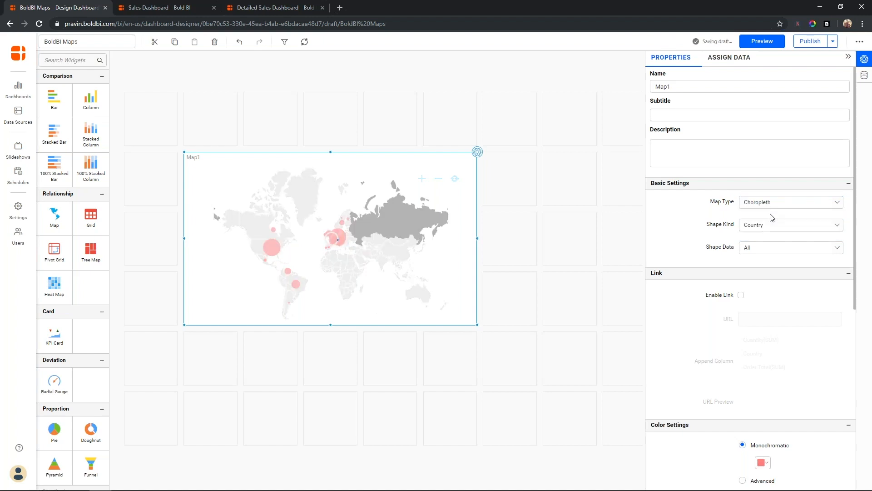
Filter the map's Country location name by rank to the top 5 by sum of Quantity
left_click(738, 64)
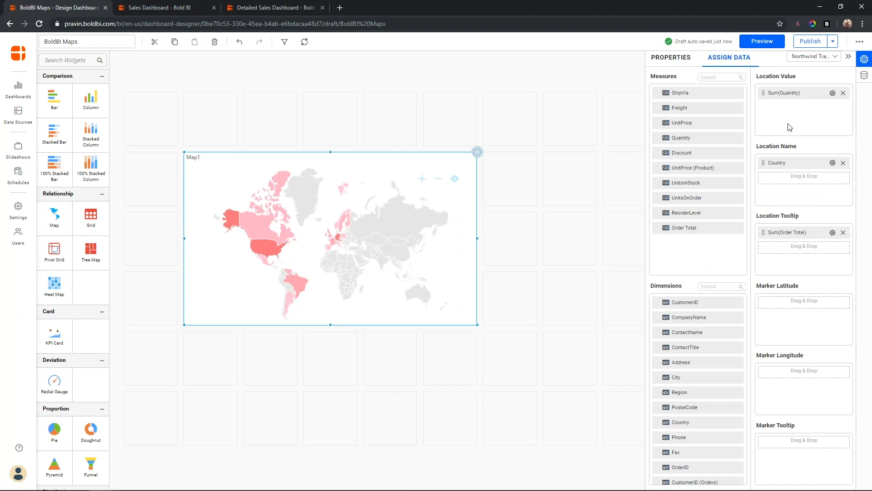
left_click(833, 163)
mouse_move(830, 179)
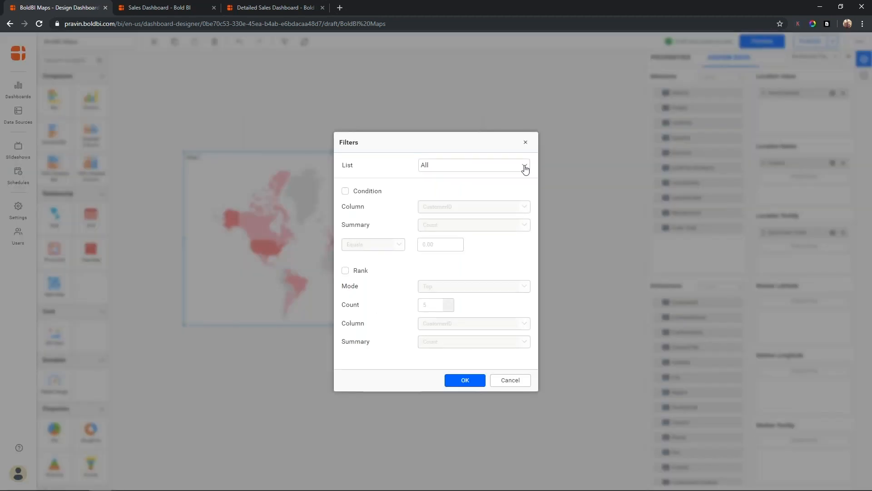
left_click(525, 167)
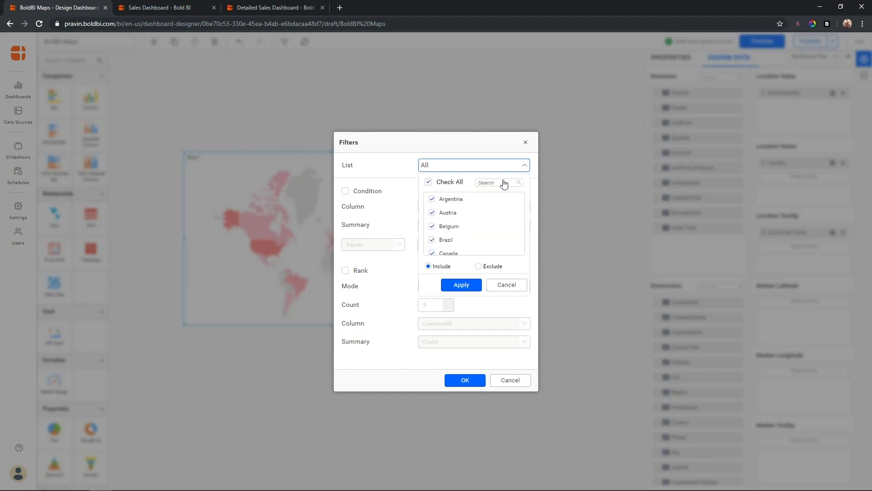
left_click(345, 270)
left_click(345, 271)
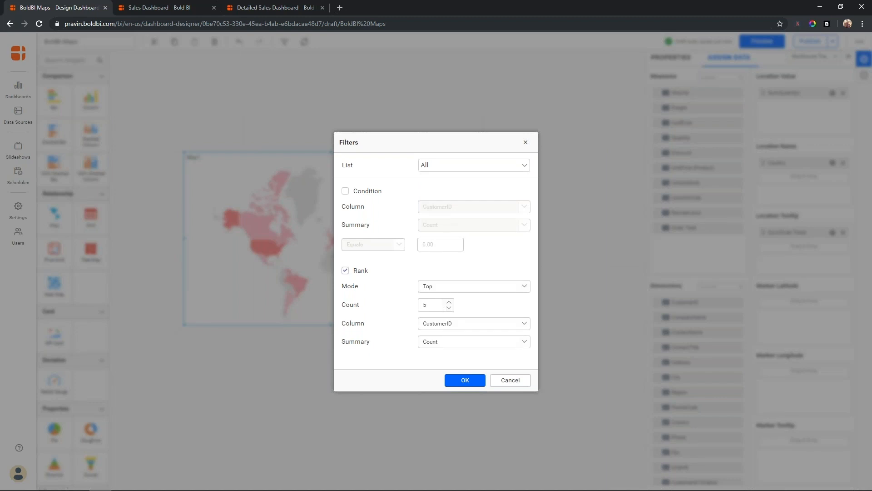
left_click(465, 323)
key("q")
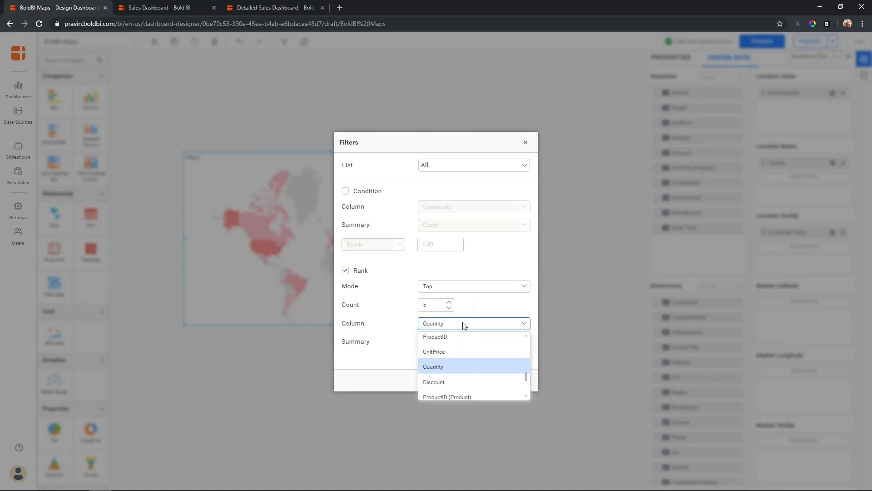
left_click(449, 368)
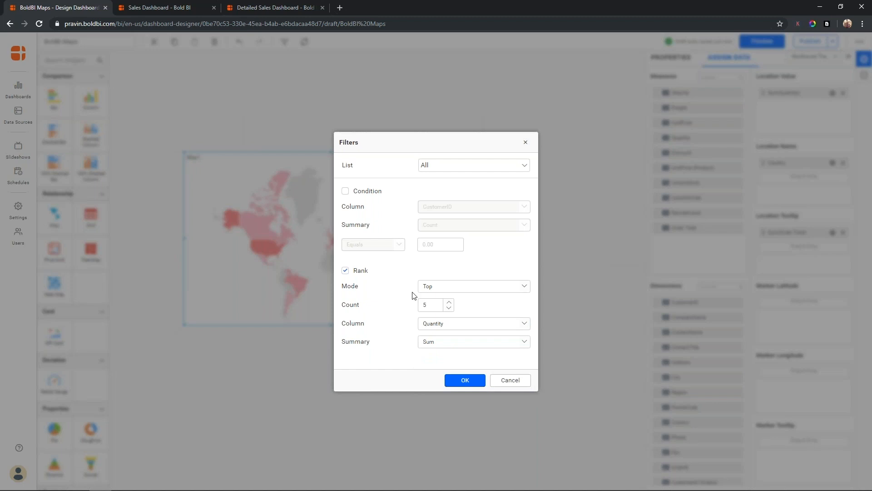
left_click(462, 379)
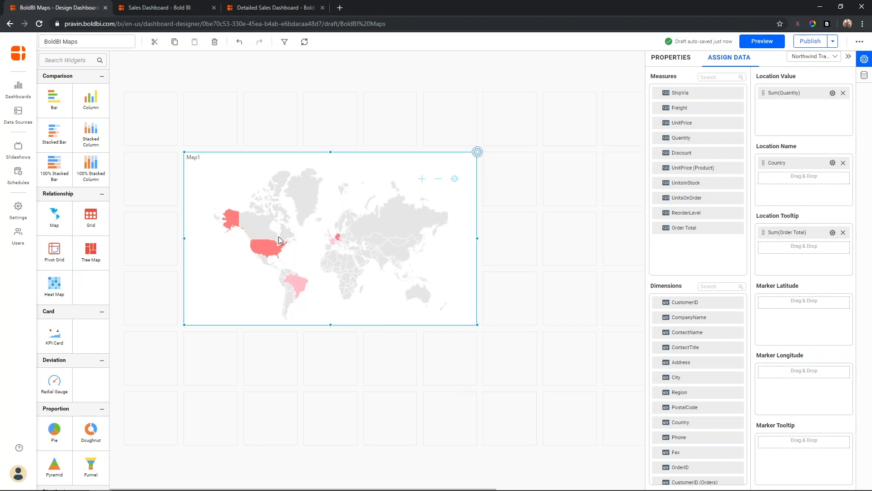
mouse_move(334, 245)
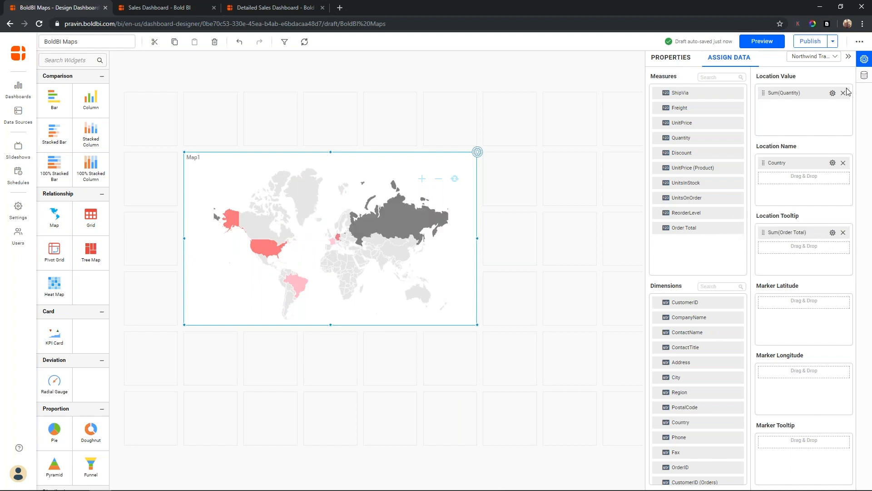
left_click(833, 93)
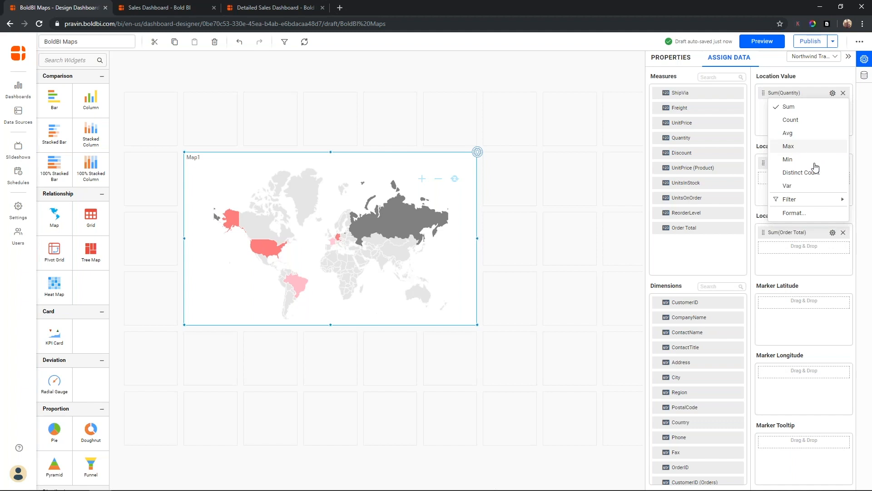
mouse_move(798, 199)
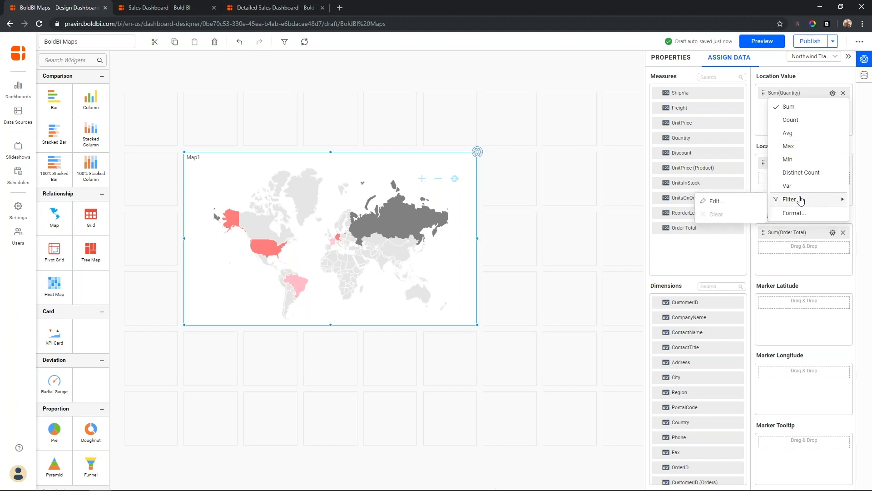
left_click(755, 201)
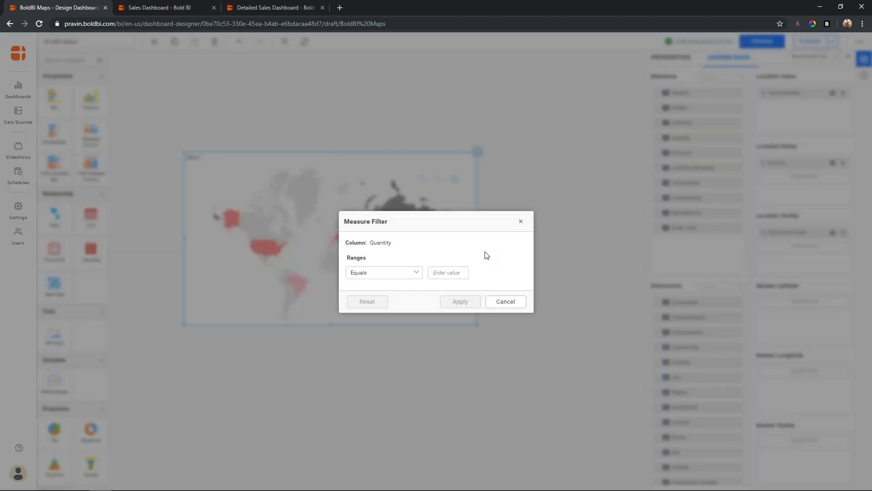
left_click(416, 277)
left_click(385, 334)
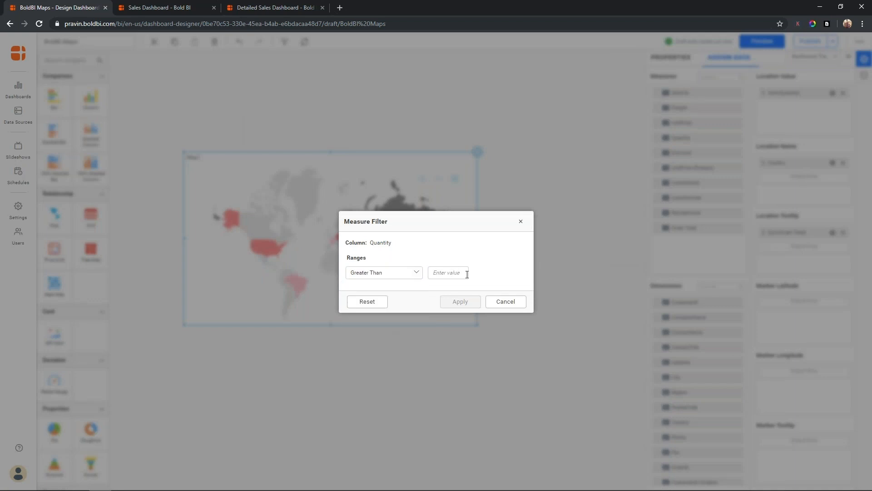
left_click(521, 222)
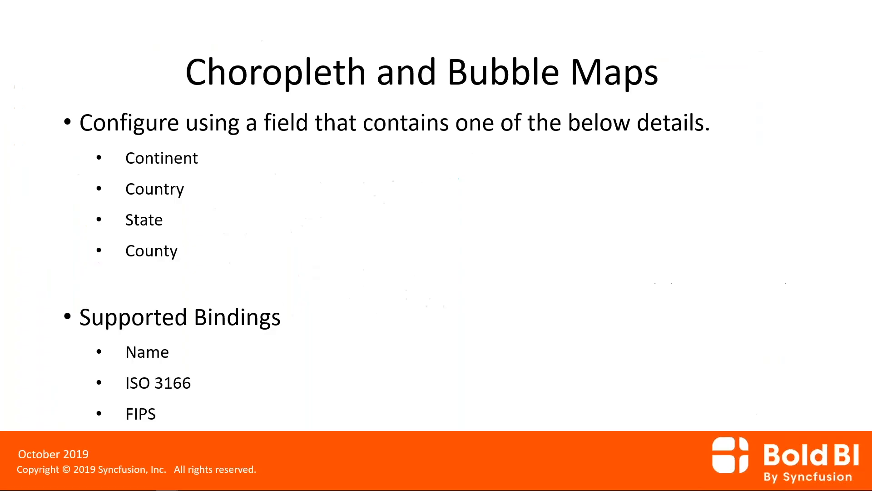
key("Right")
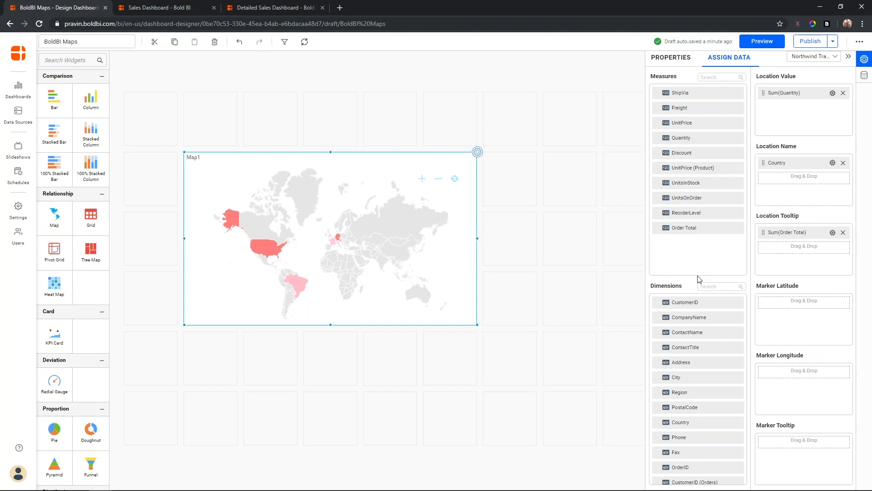
Switch the map's data source to MapData and confirm the change
left_click(834, 58)
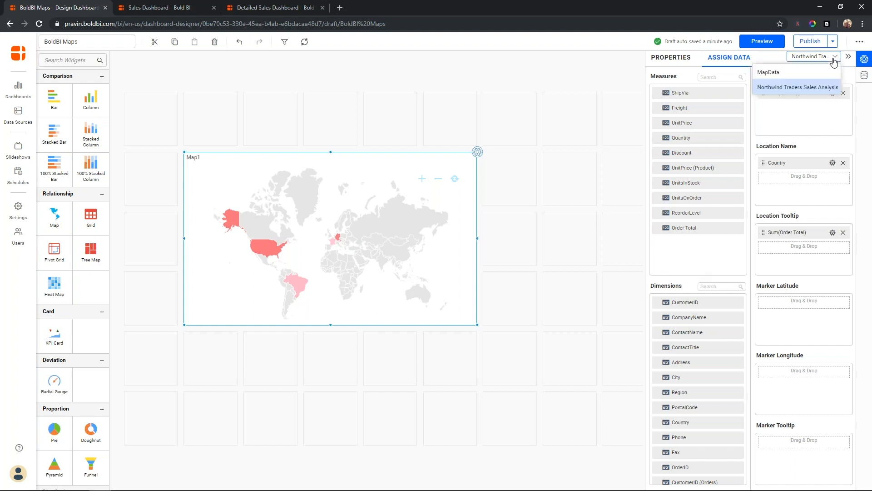
left_click(811, 72)
left_click(451, 302)
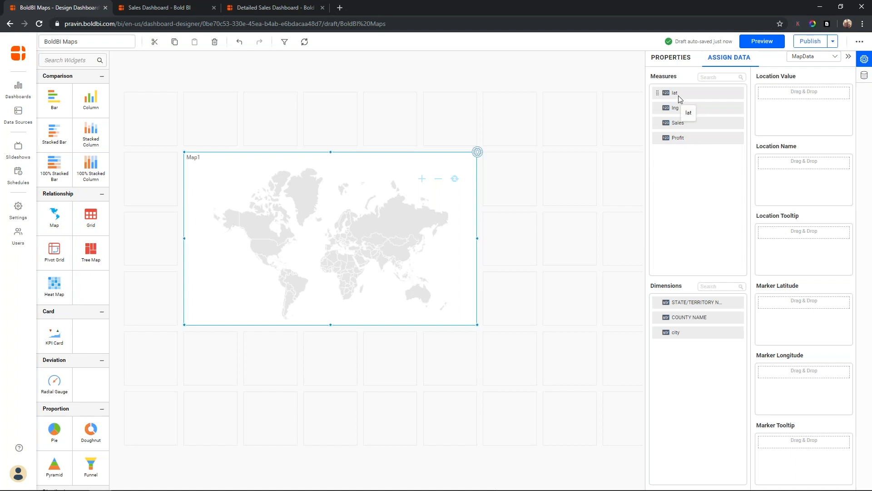
Assign lat to the marker latitude, lng to the marker longitude, and city and Sales to the marker tooltip
mouse_move(678, 96)
left_mouse_down()
mouse_move(709, 108)
mouse_move(760, 205)
mouse_move(767, 307)
left_mouse_up()
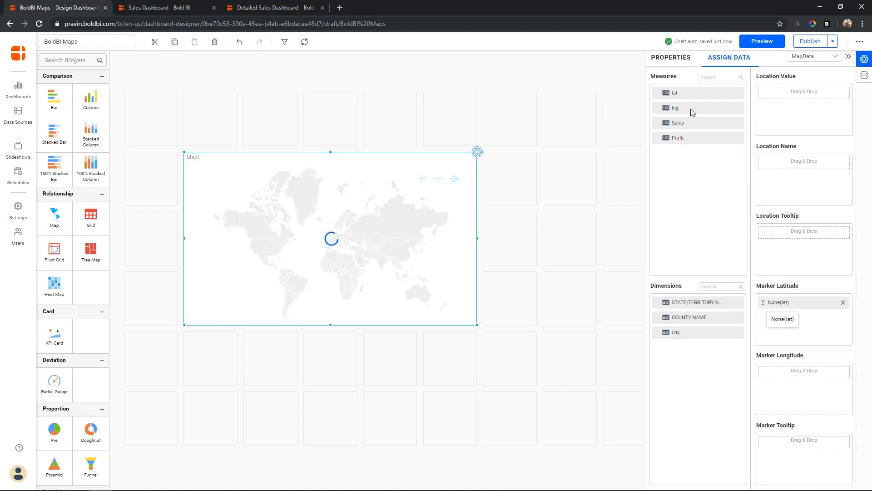
mouse_move(686, 109)
left_mouse_down()
mouse_move(765, 205)
mouse_move(770, 386)
left_mouse_up()
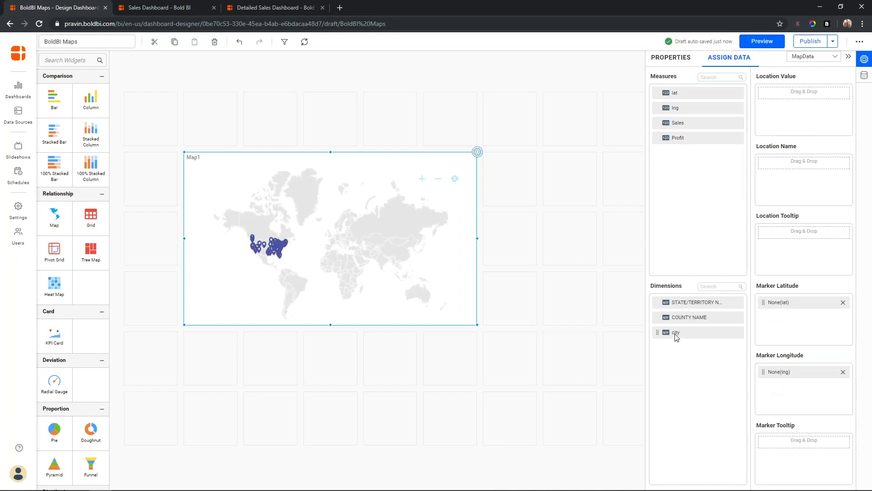
left_click_drag(675, 335, 766, 449)
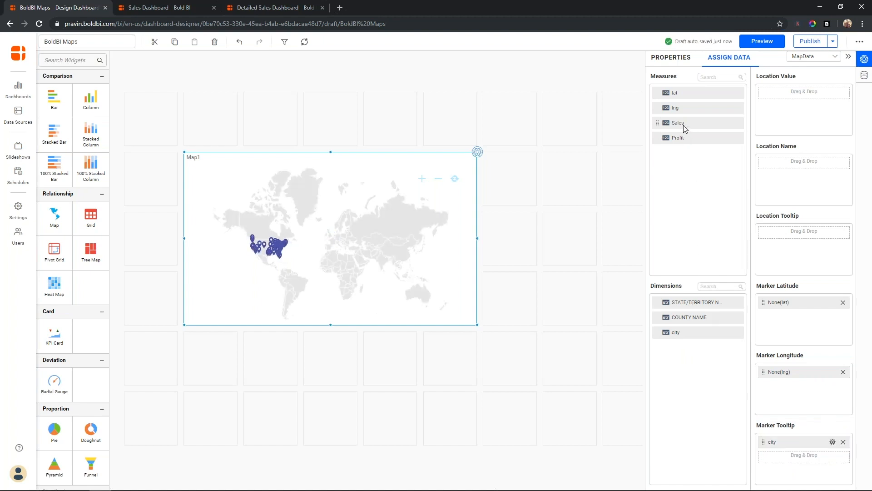
mouse_move(685, 129)
left_mouse_down()
mouse_move(736, 260)
mouse_move(761, 391)
mouse_move(763, 465)
left_mouse_up()
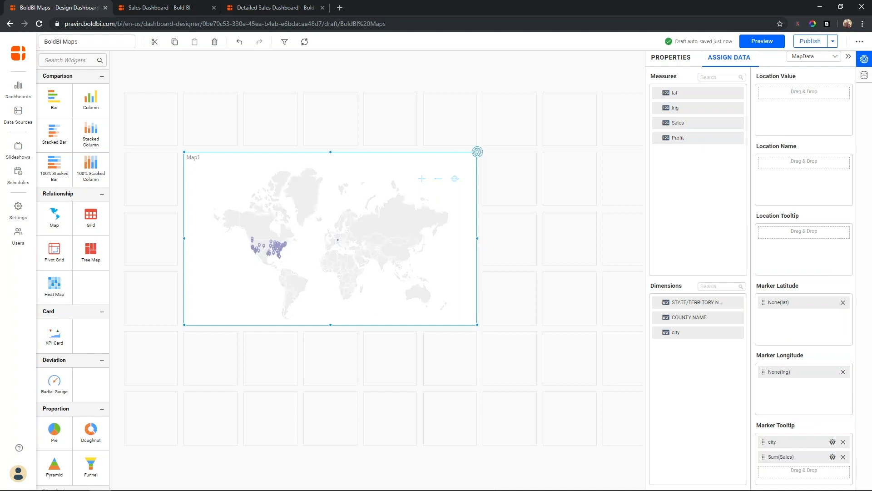
Format the Sales measure in the marker tooltip as Currency
left_click(833, 457)
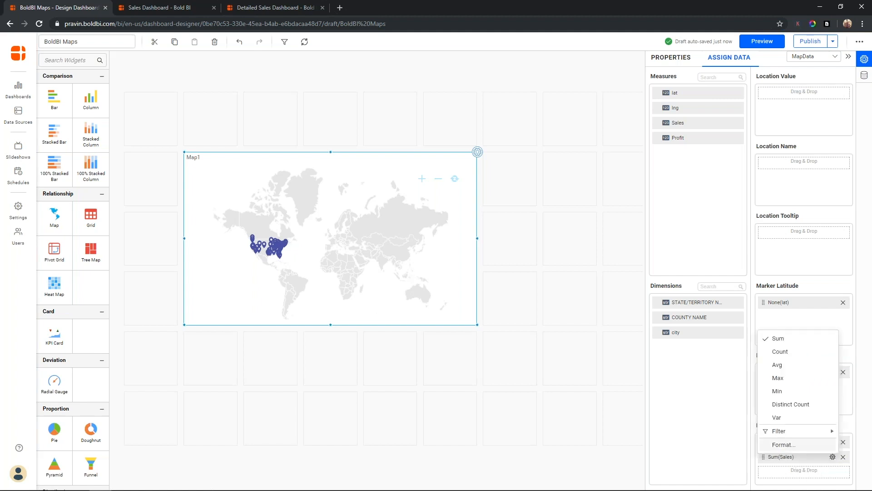
left_click(831, 444)
left_click(431, 196)
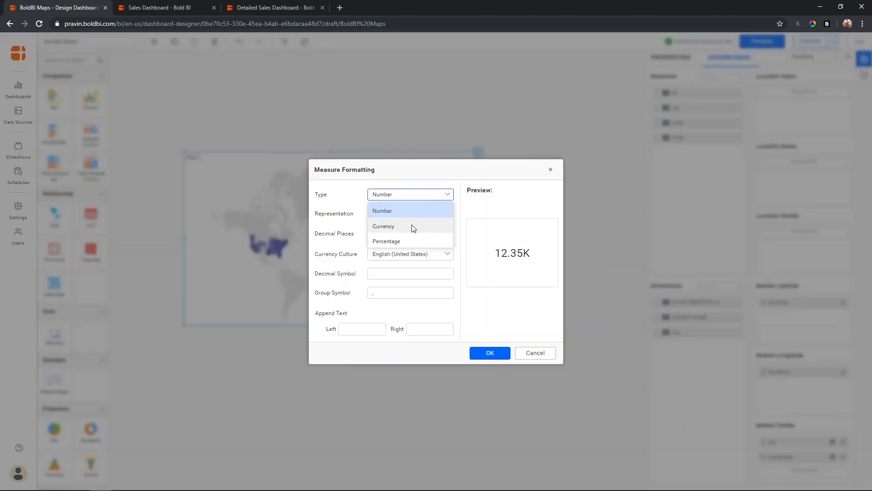
left_click(384, 224)
left_click(490, 355)
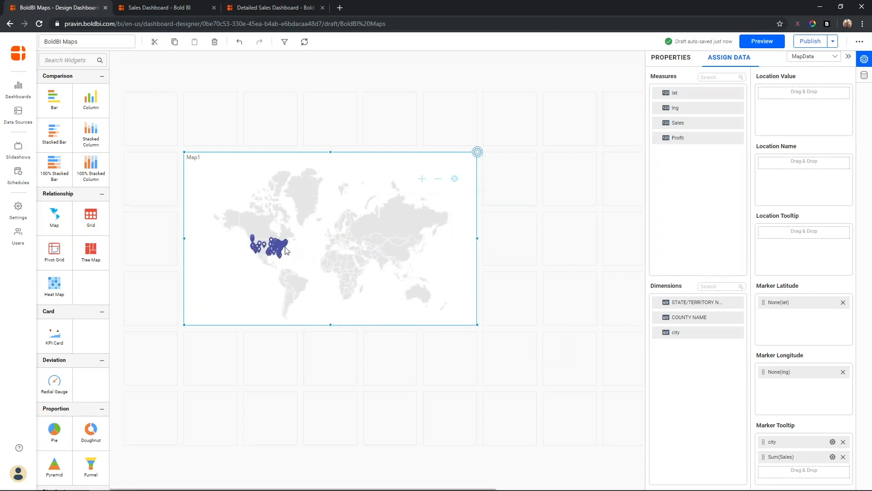
mouse_move(274, 253)
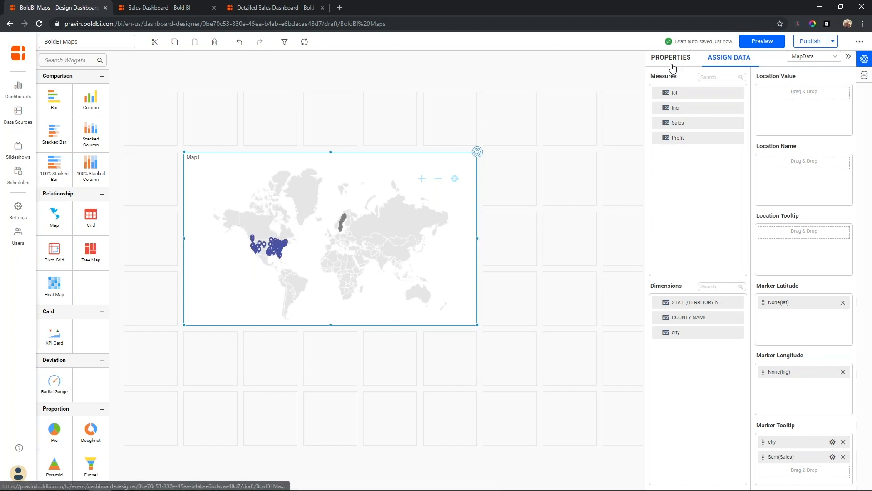
Limit the map's shape data to USA and inspect the city markers
left_click(673, 68)
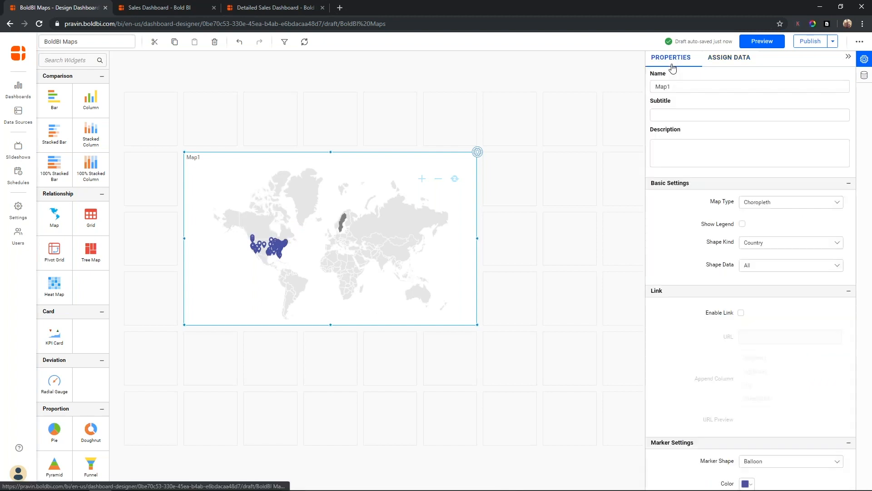
left_click(810, 270)
type("us")
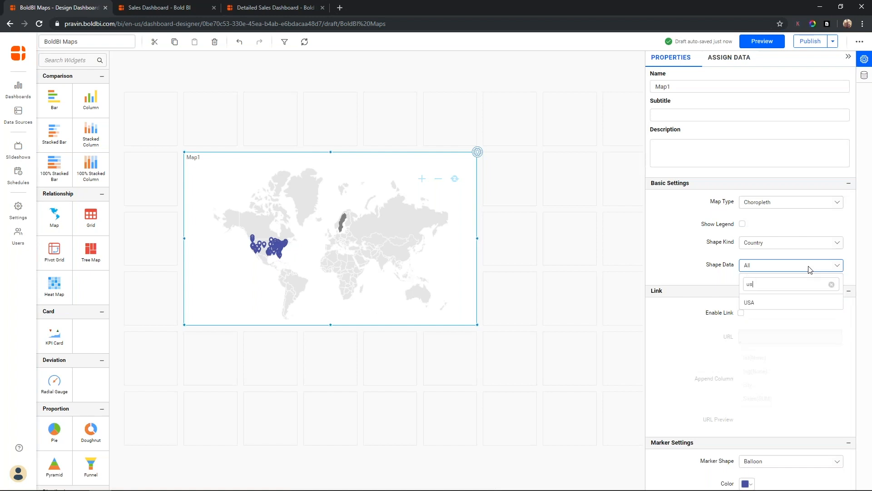
left_click(776, 303)
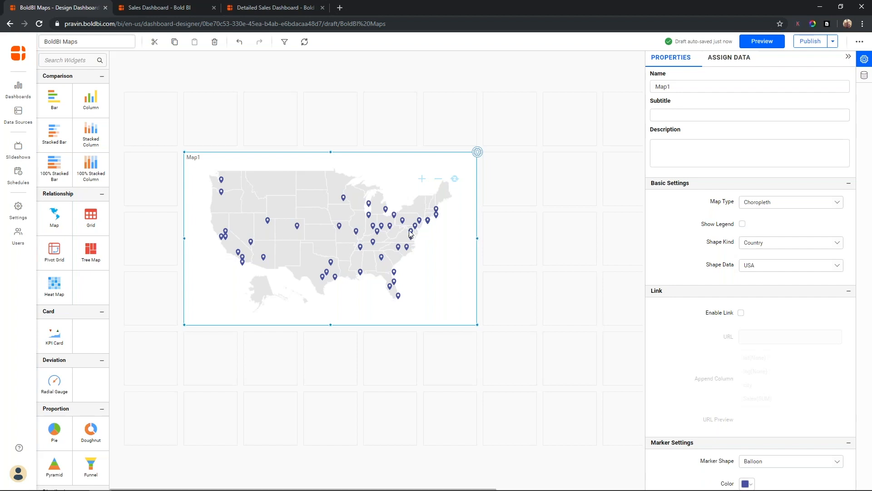
mouse_move(362, 220)
mouse_move(344, 200)
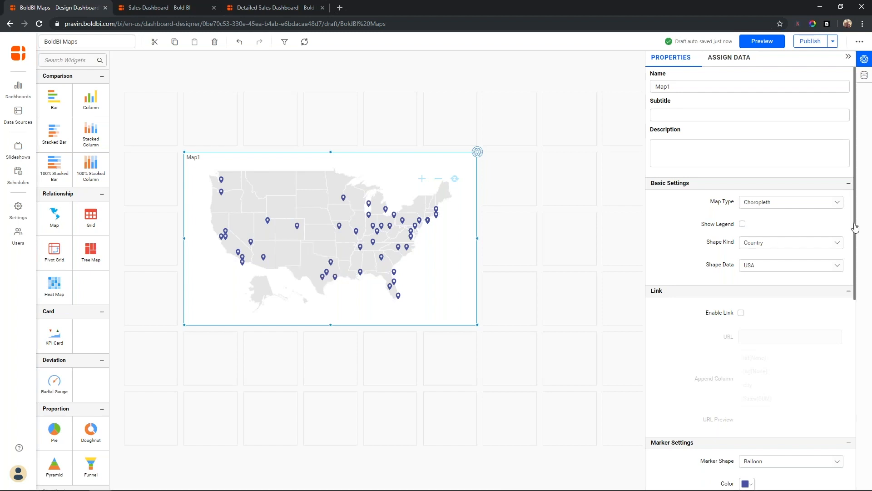
Try the Star marker shape on the map and change it to Diamond
left_click_drag(856, 227, 859, 351)
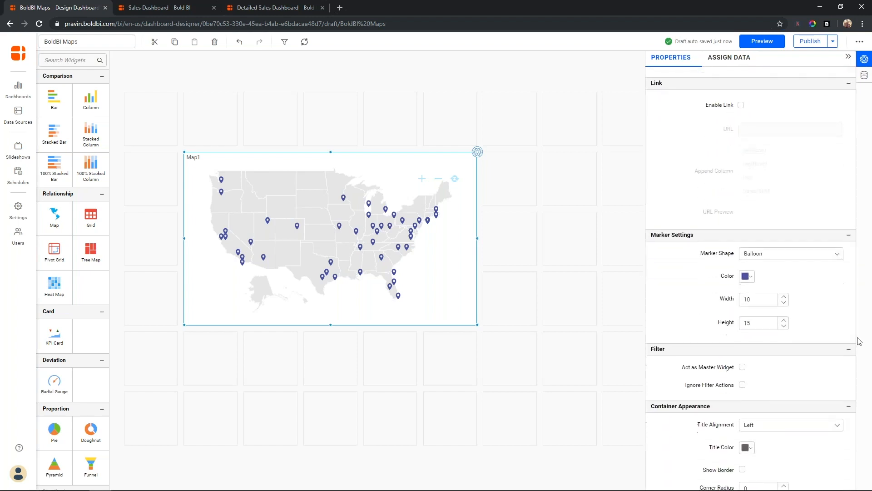
left_click(807, 252)
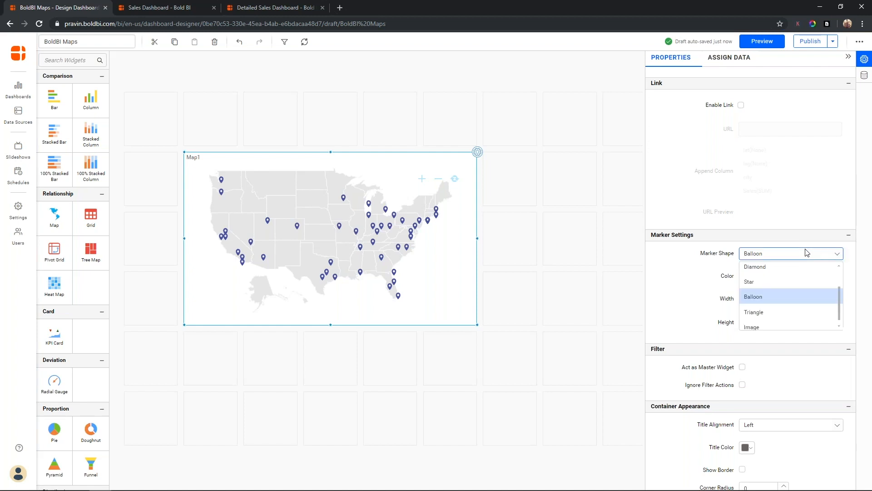
left_click(829, 282)
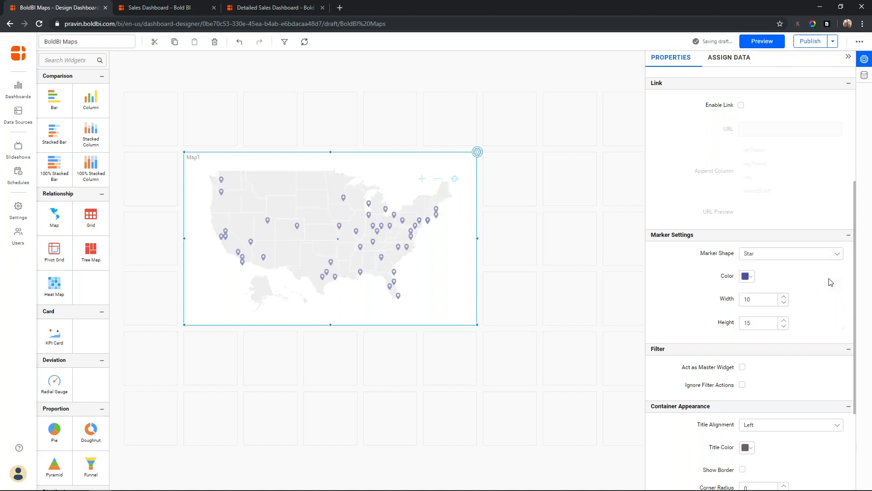
left_click(835, 253)
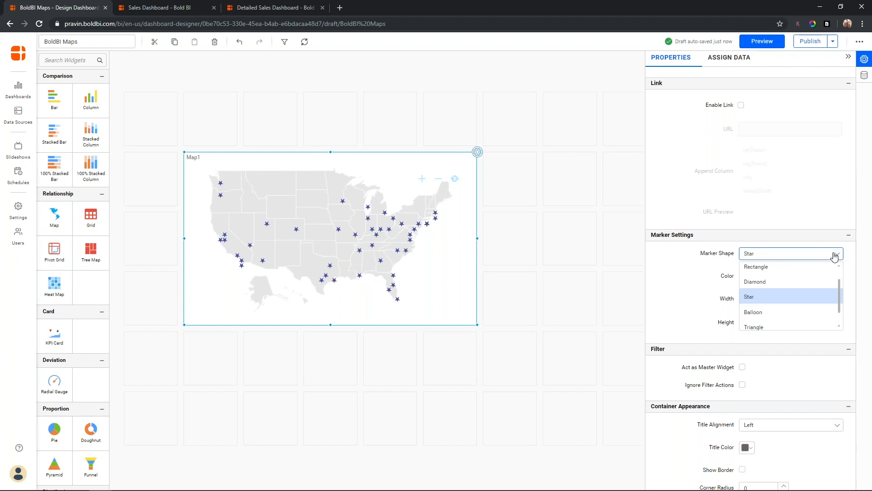
left_click(805, 279)
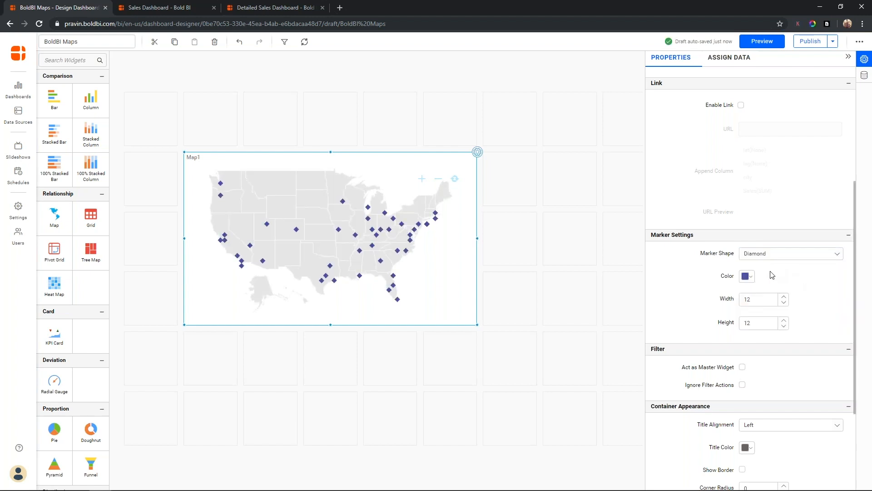
Set the marker color to black, rgba(0,0,0,1), and apply it
left_click(748, 275)
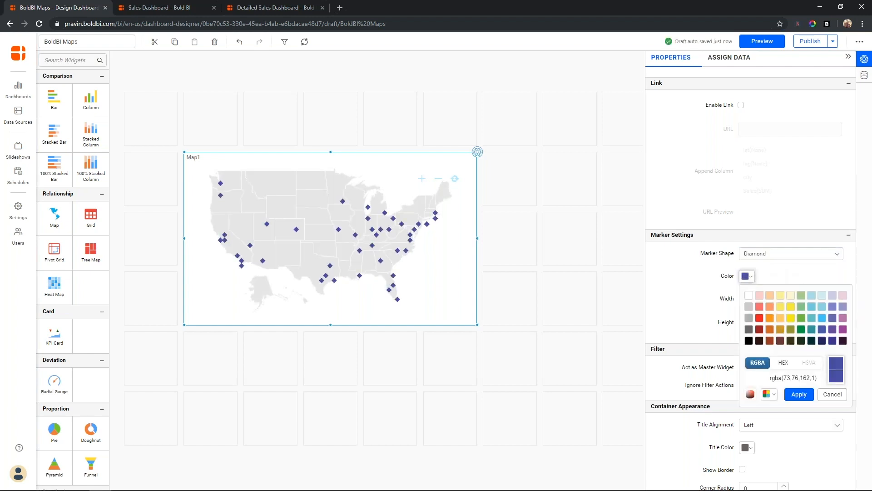
left_click(760, 317)
left_click(750, 341)
left_click(799, 394)
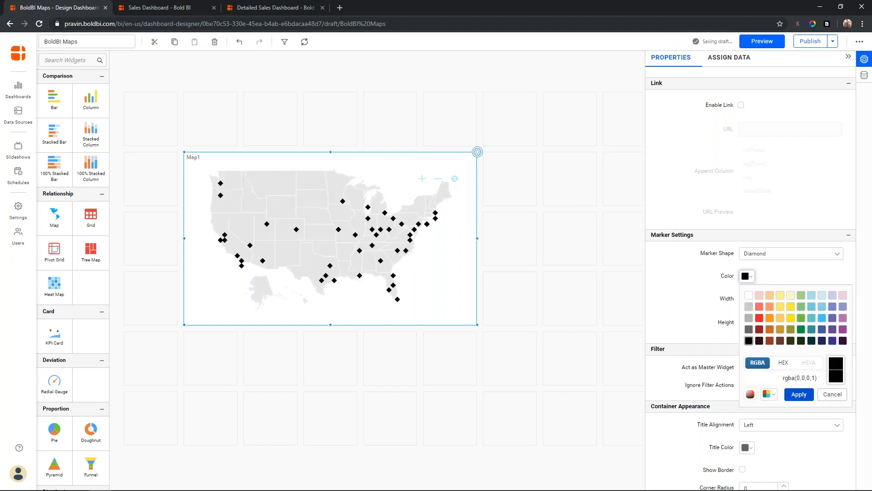
Change the map's marker shape to Image
left_click(785, 255)
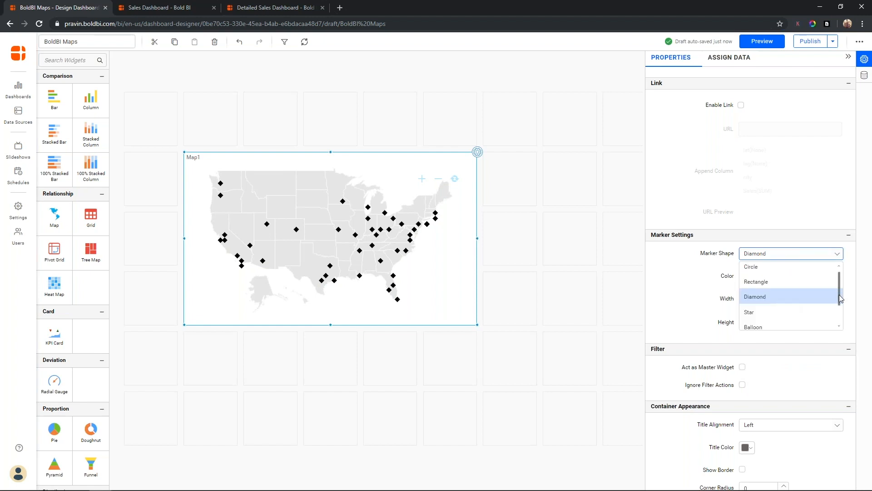
left_click_drag(839, 291, 840, 318)
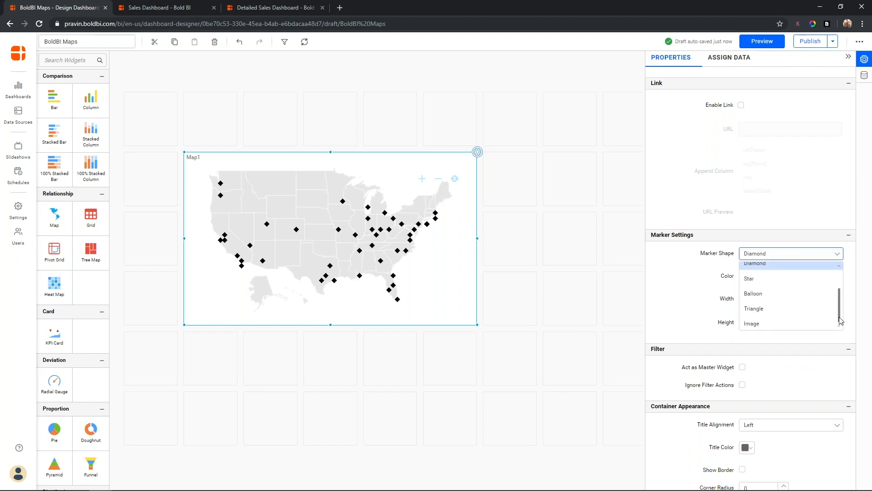
left_click(781, 320)
left_click(766, 276)
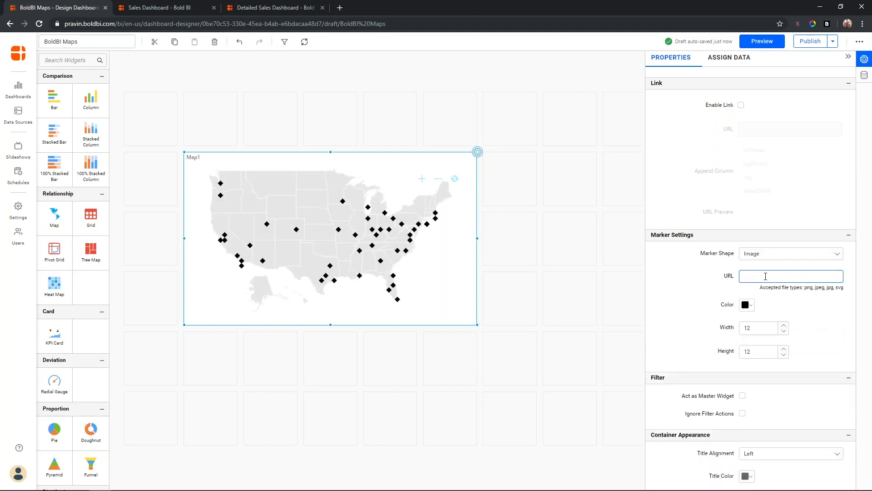
key("ctrl+v")
key("ctrl+a")
key("BackSpace")
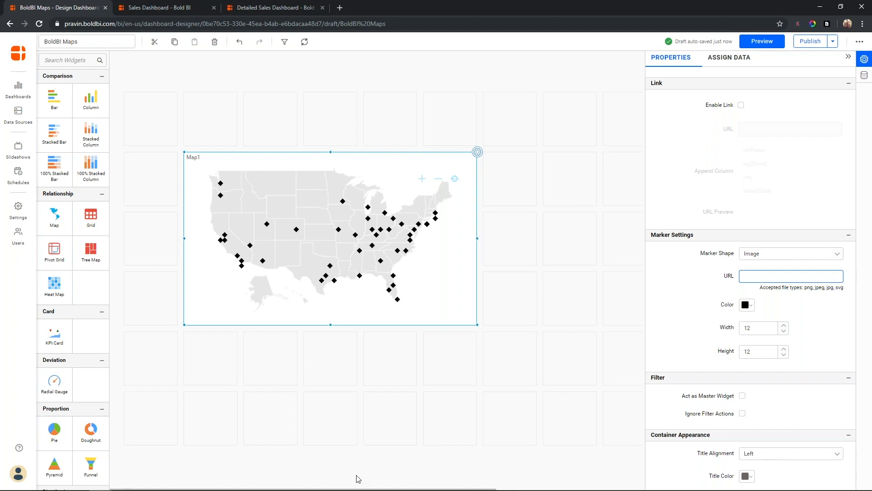
Set the marker image URL to the copied iconfinder address ending in marker_2-512.png
left_click(145, 483)
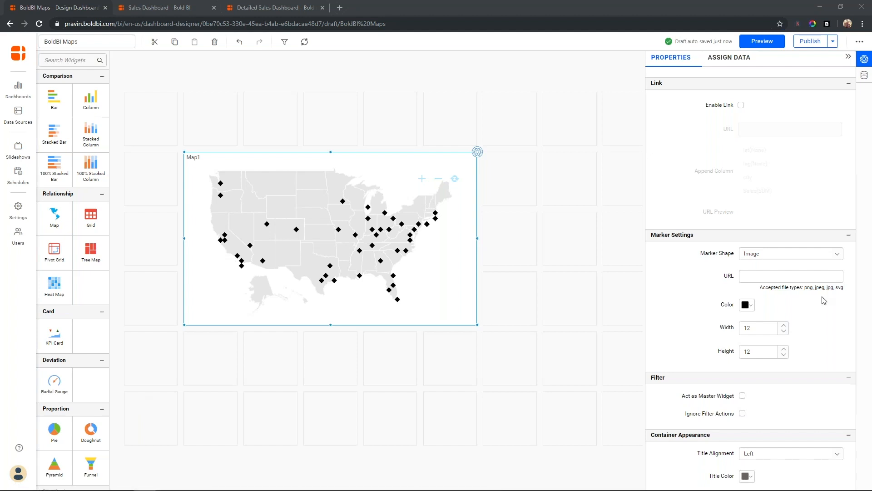
left_click(796, 275)
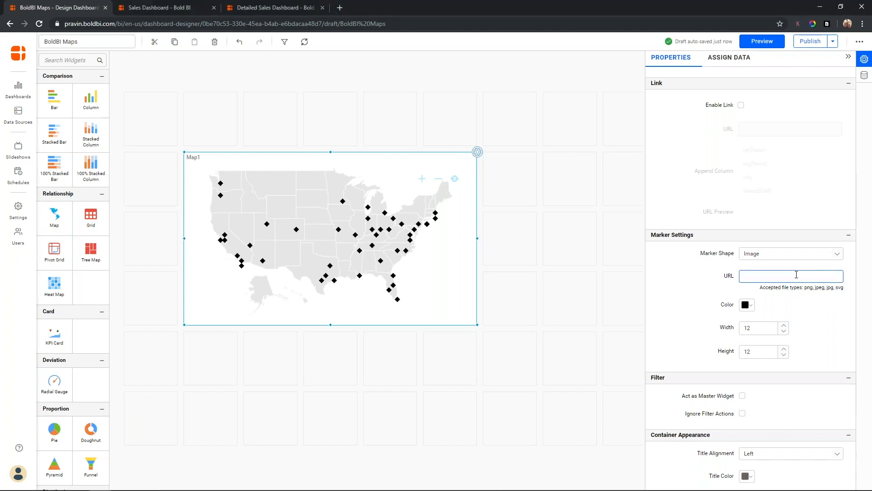
key("ctrl+v")
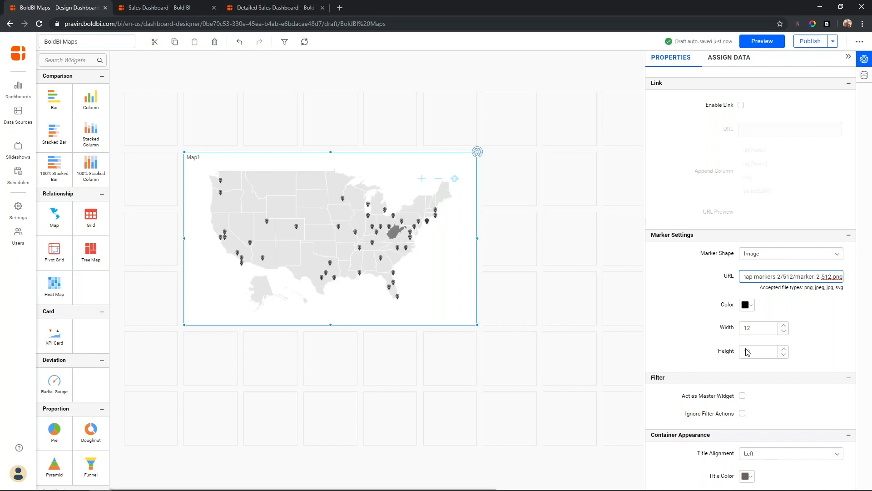
Set the map's image marker width and height to 25
double_click(756, 331)
type("25")
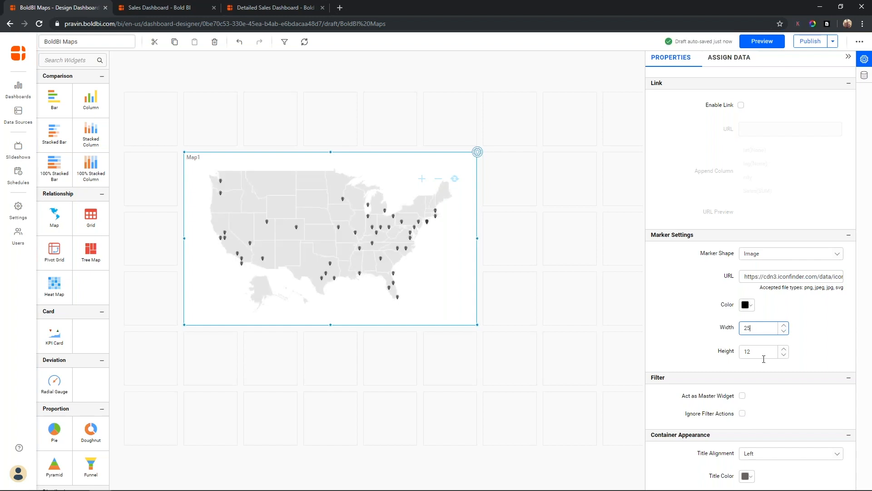
double_click(754, 352)
type("25")
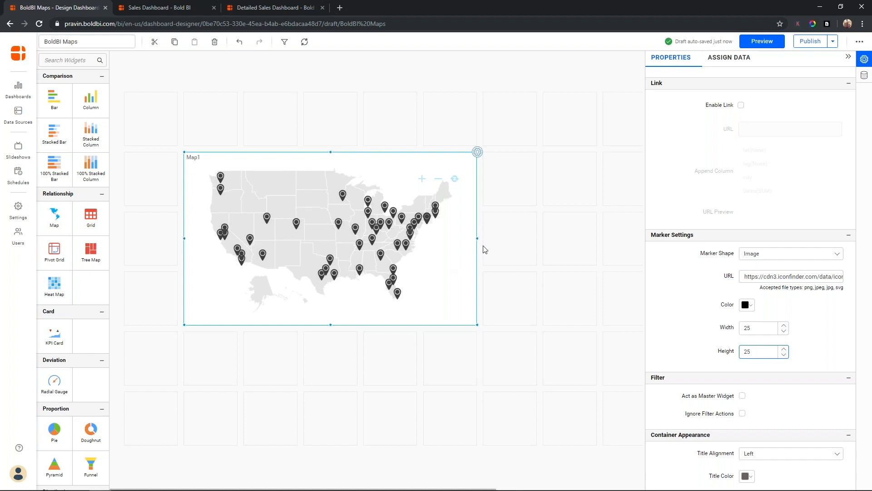
Remove the lat and lng fields from the map's marker latitude and marker longitude
left_click(724, 63)
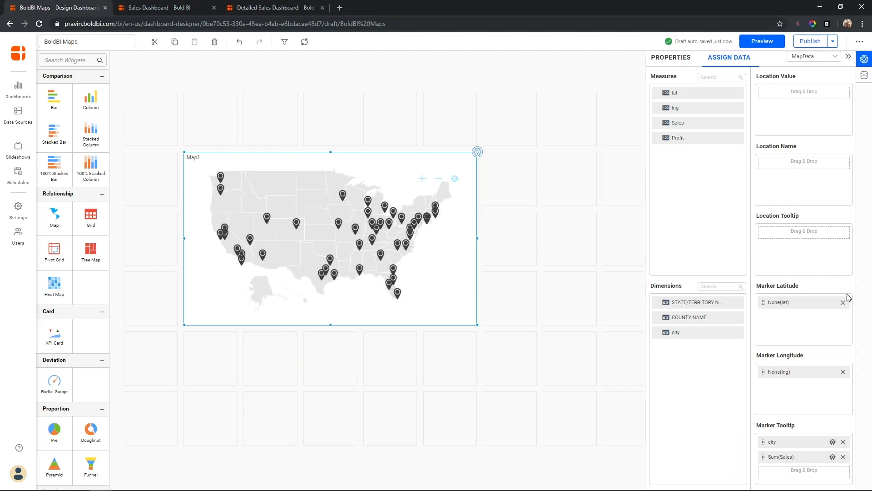
left_click(843, 302)
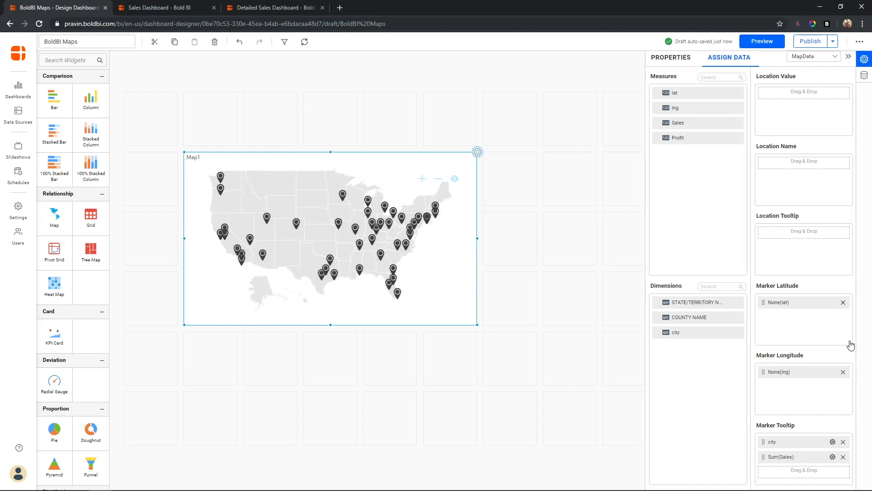
left_click(843, 372)
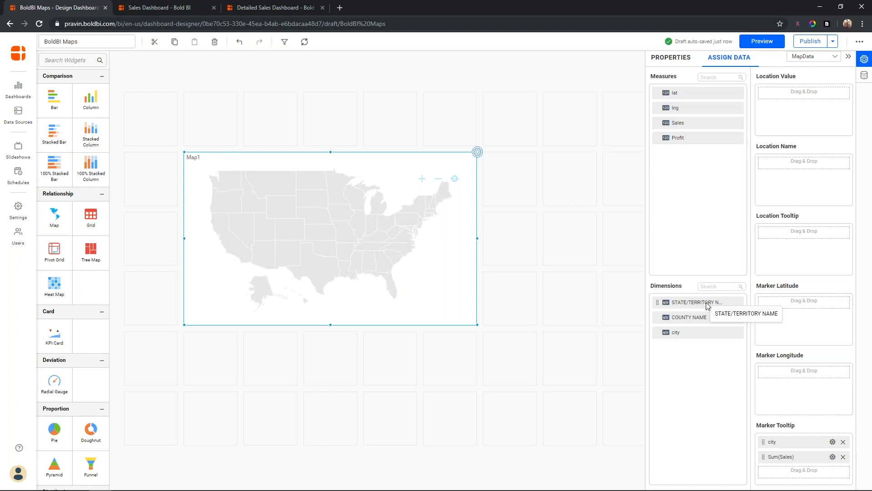
Assign STATE/TERRITORY NAME as the map's location name and Sales as its location value
left_click_drag(707, 305, 779, 193)
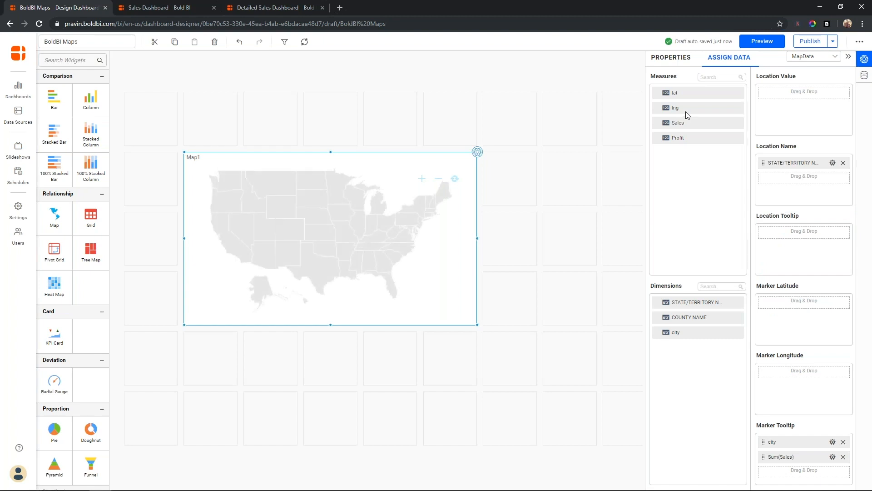
left_click_drag(681, 127, 760, 121)
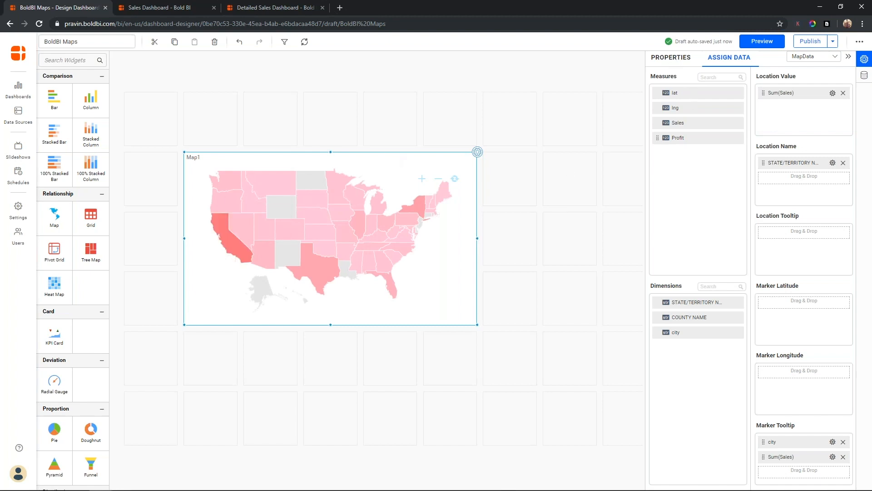
Switch the map's color settings to Advanced and use the Gradient color type
left_click(673, 58)
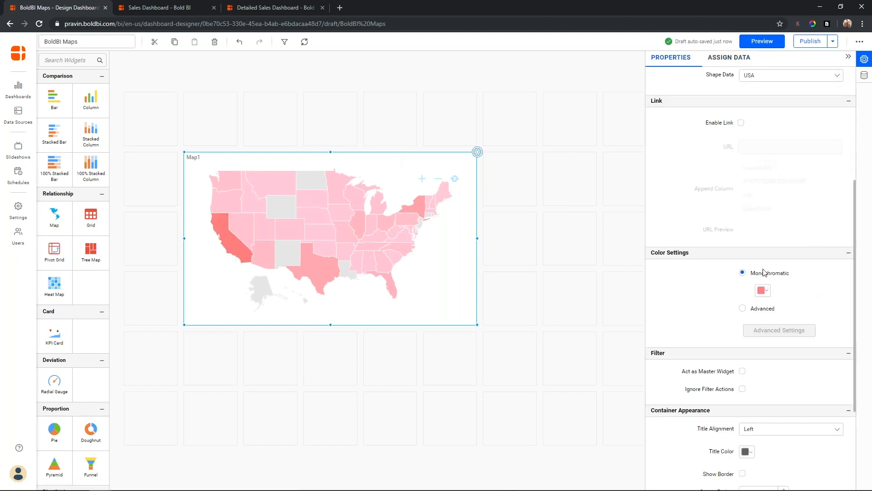
mouse_move(341, 230)
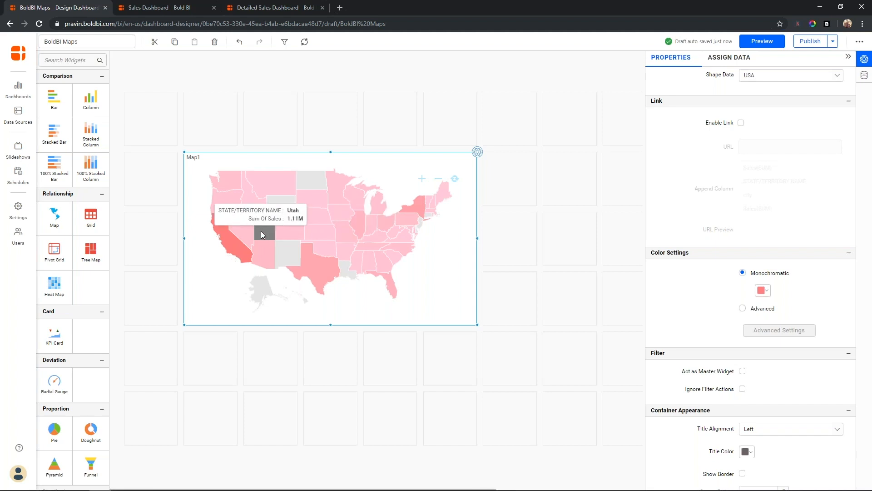
mouse_move(242, 245)
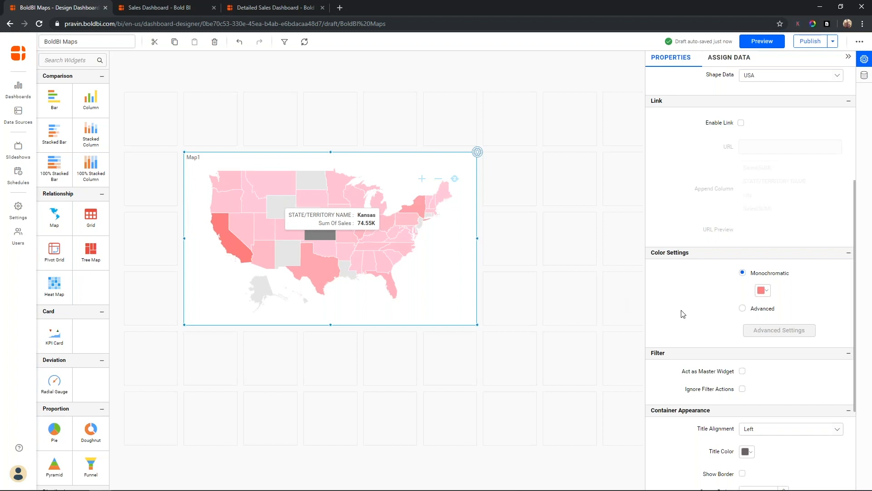
left_click(743, 309)
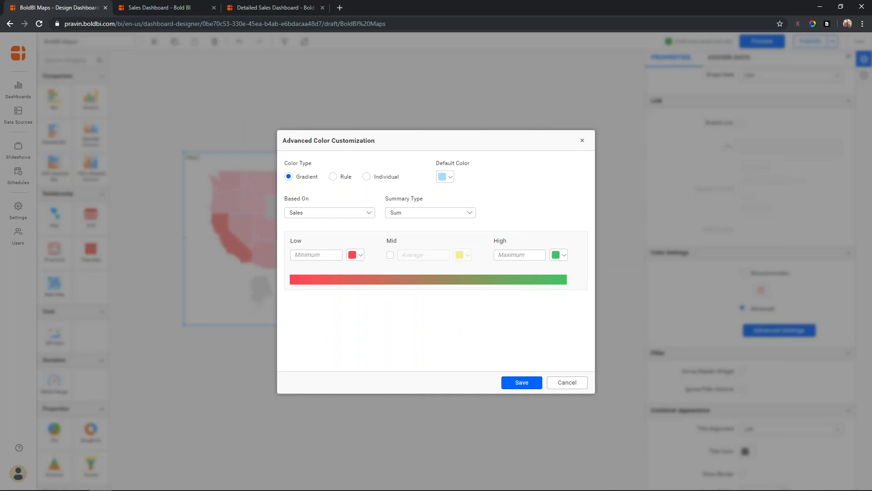
left_click_drag(514, 144, 509, 146)
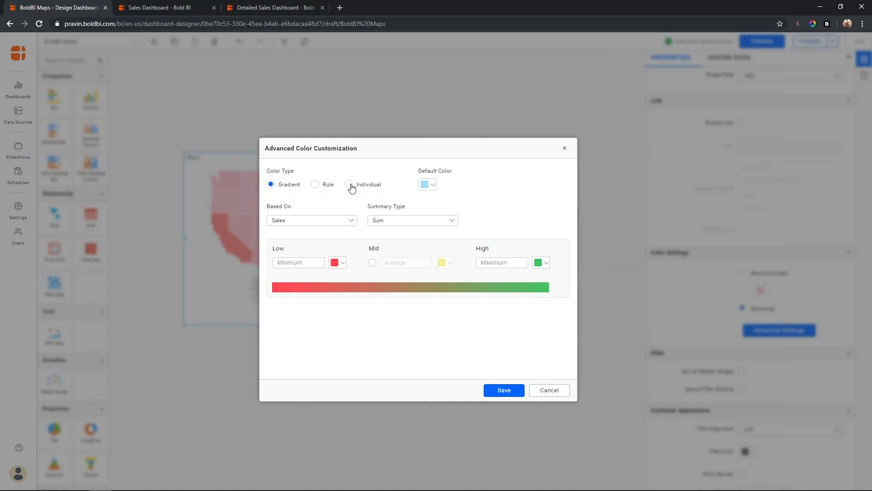
left_click(315, 184)
left_click(272, 184)
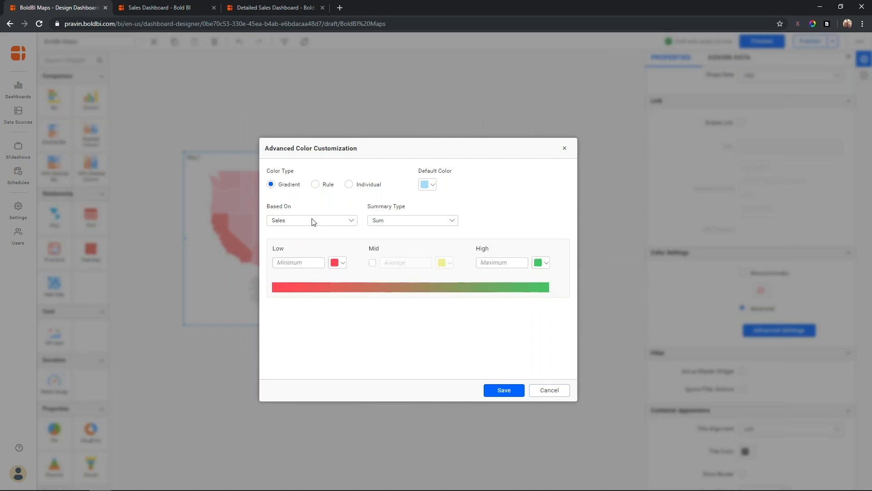
Base the state color gradient on Profit with the mid color enabled, and save the customization
left_click(348, 224)
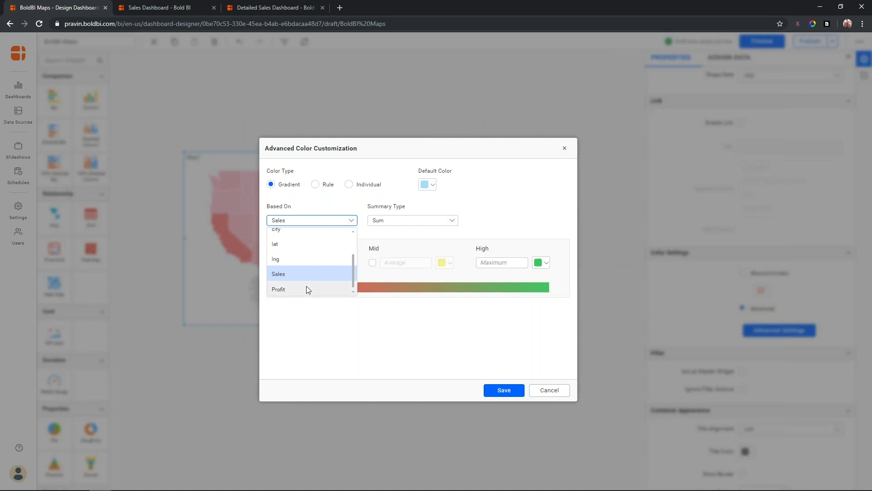
left_click(307, 290)
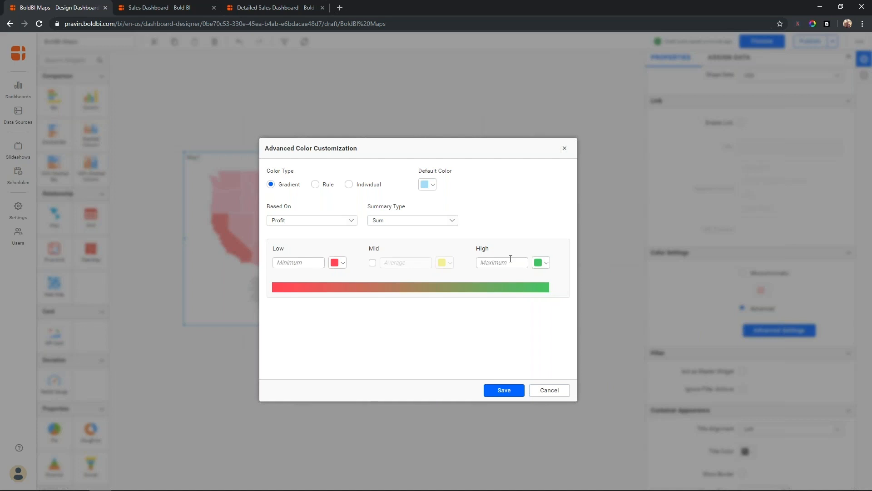
left_click(373, 263)
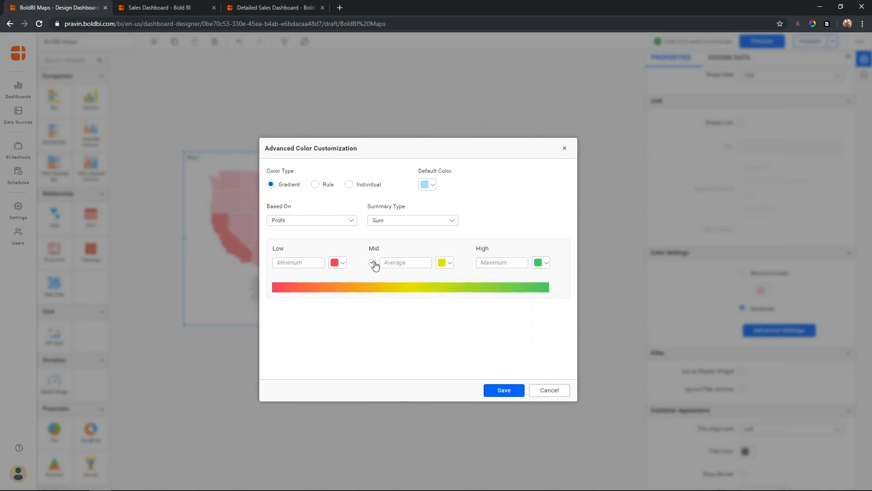
left_click(504, 390)
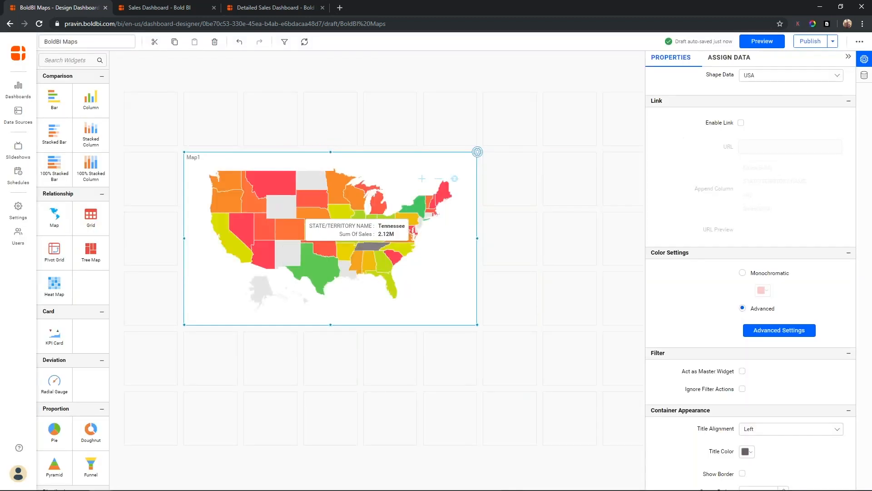
Add the Profit measure to the map's location tooltip
left_click(737, 57)
left_click_drag(681, 138, 768, 251)
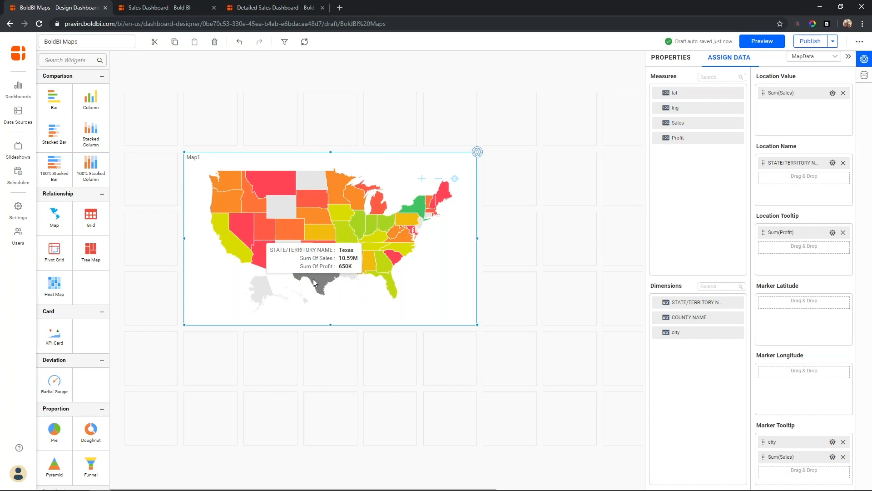
Return the map coloring to Monochromatic and change the map type to Bubble
left_click(657, 60)
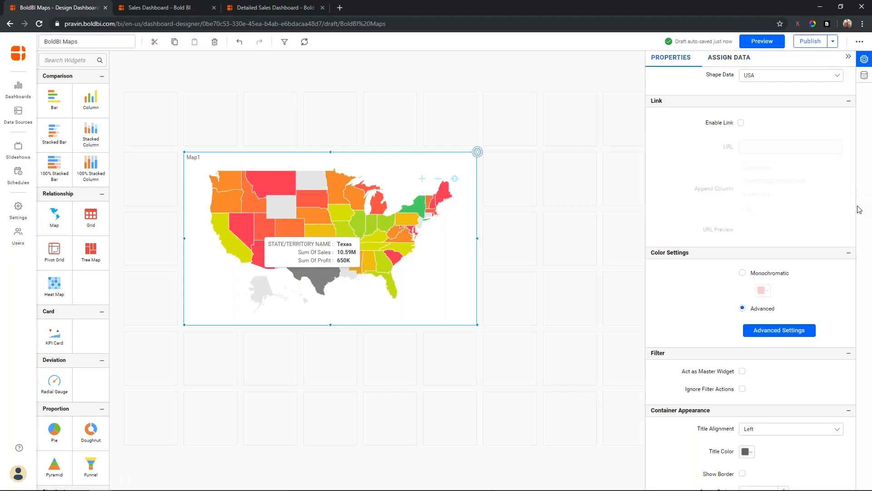
left_click_drag(857, 252, 857, 192)
left_click(743, 382)
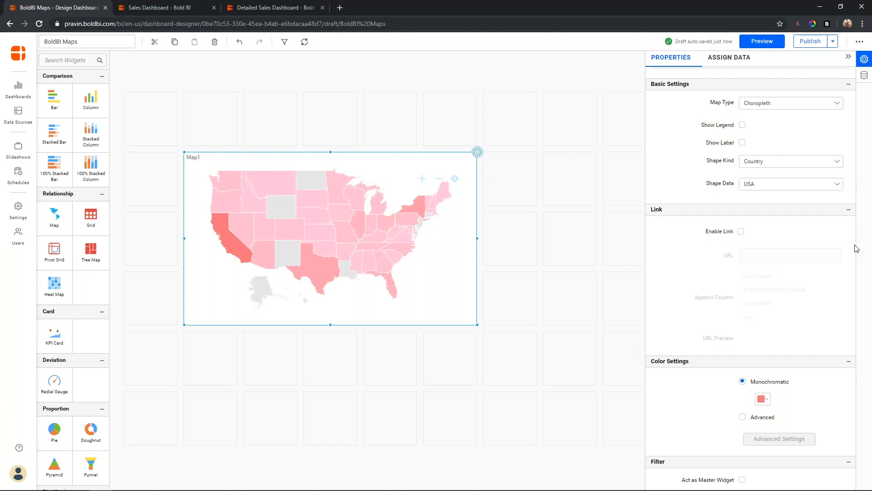
left_click(837, 104)
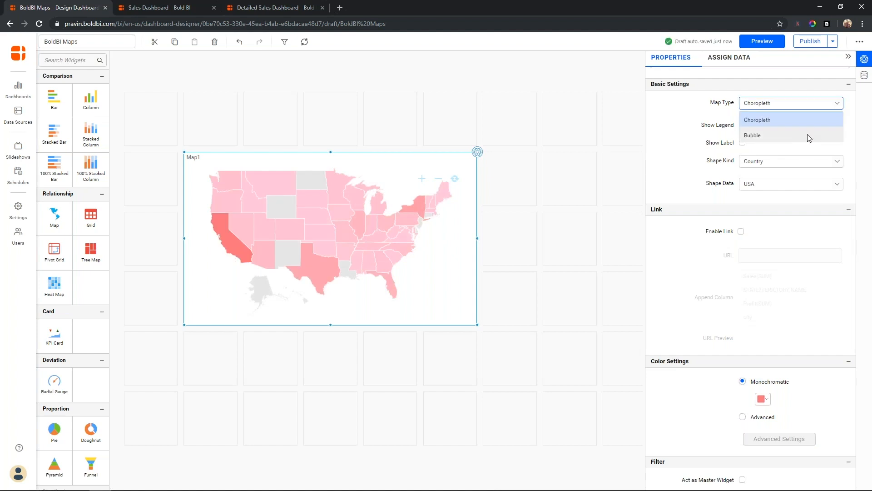
left_click(752, 135)
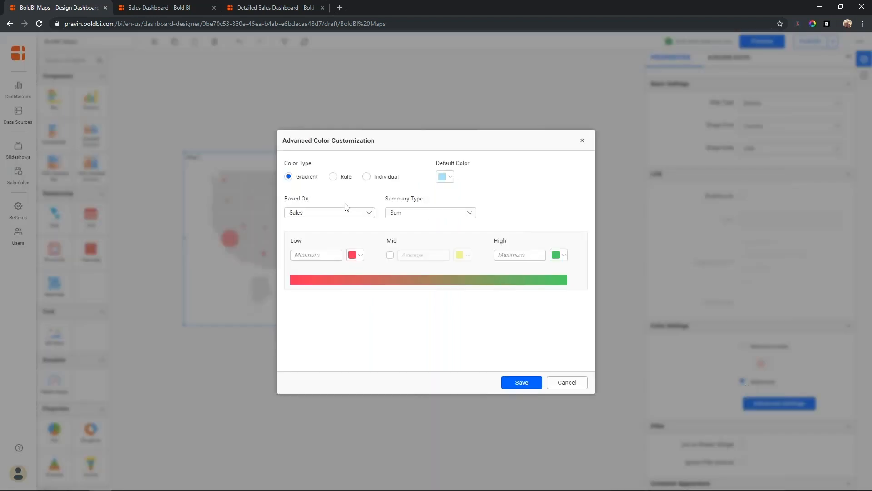
Apply Advanced gradient coloring to the bubbles based on Profit, with the mid color enabled, and save it
left_click(341, 218)
left_click(317, 279)
left_click(390, 255)
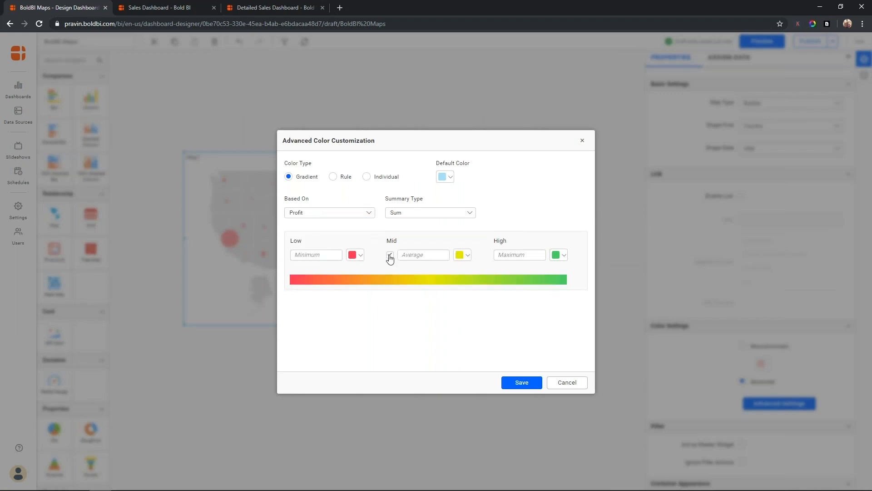
left_click(521, 381)
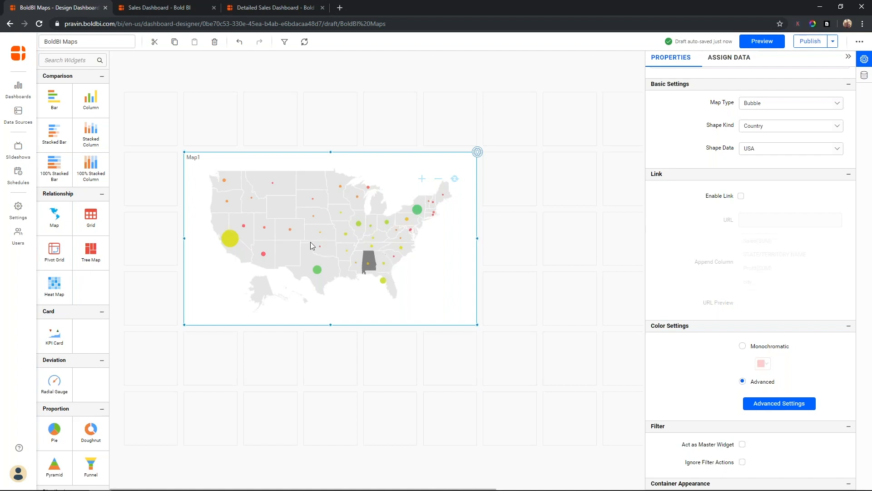
Change the map type back to Choropleth
mouse_move(230, 240)
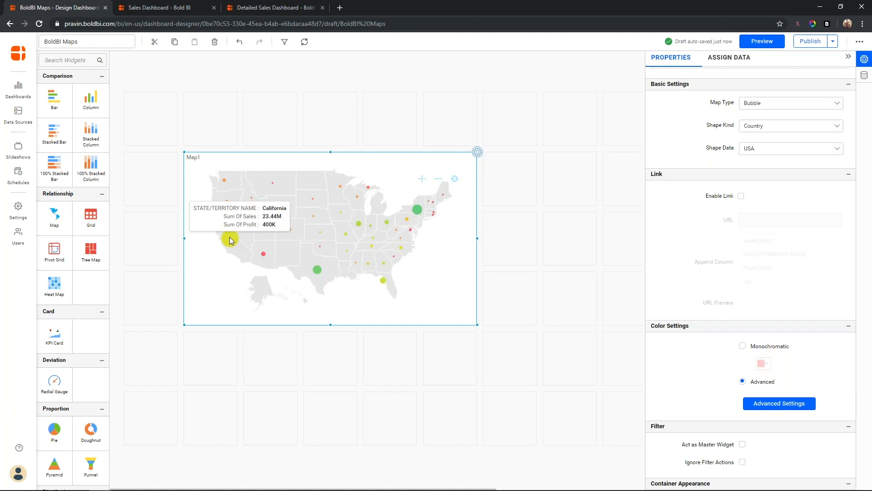
mouse_move(417, 214)
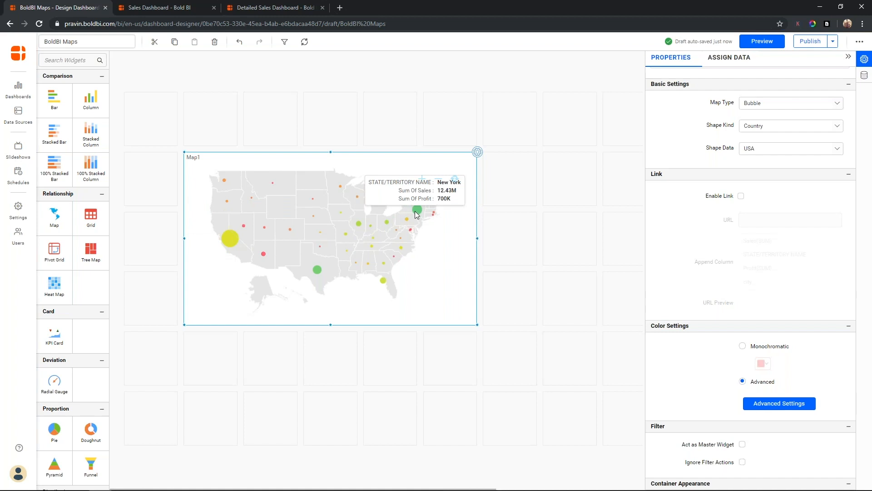
mouse_move(265, 256)
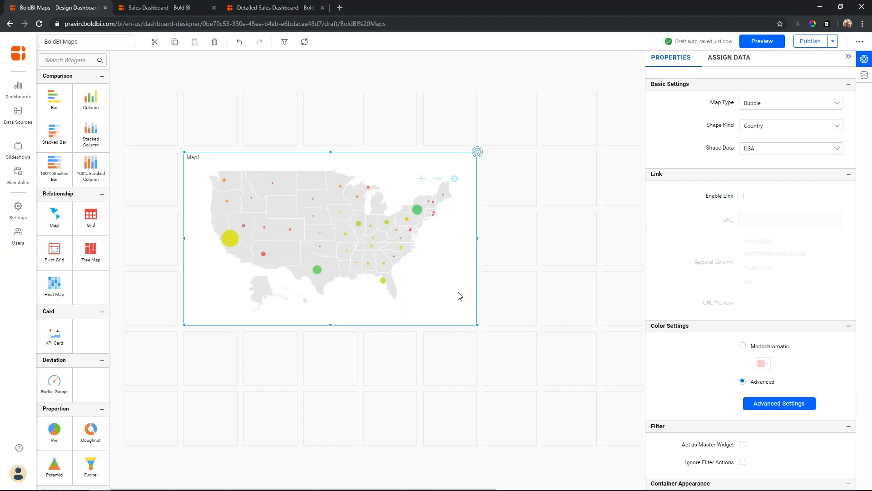
left_click(788, 104)
left_click(781, 121)
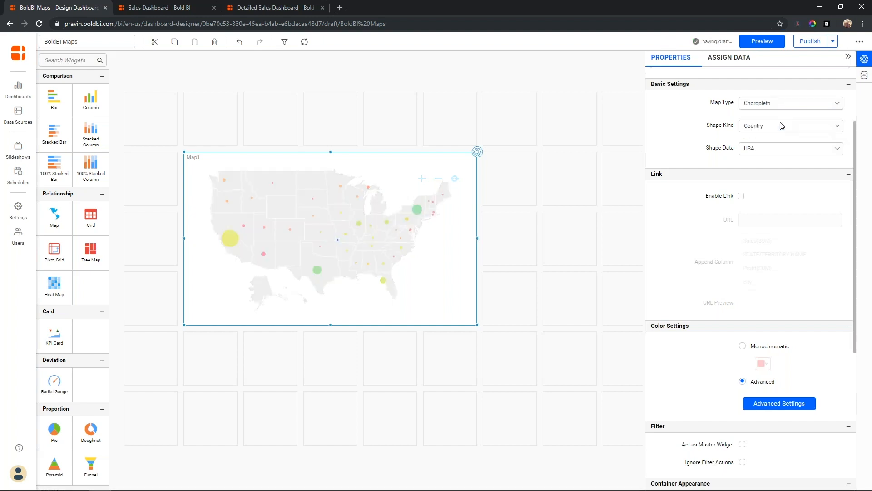
Switch the advanced coloring to Rule and define a Sales condition named >1M for values greater than 1000000
left_click(773, 440)
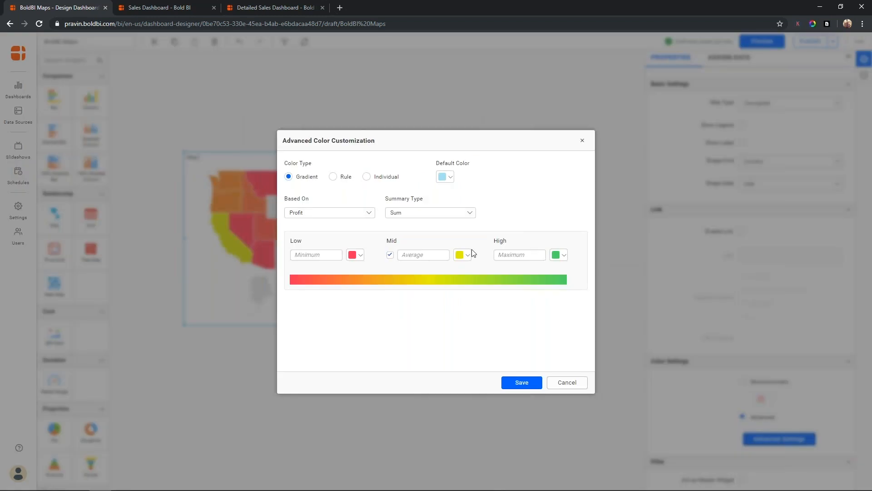
left_click(335, 177)
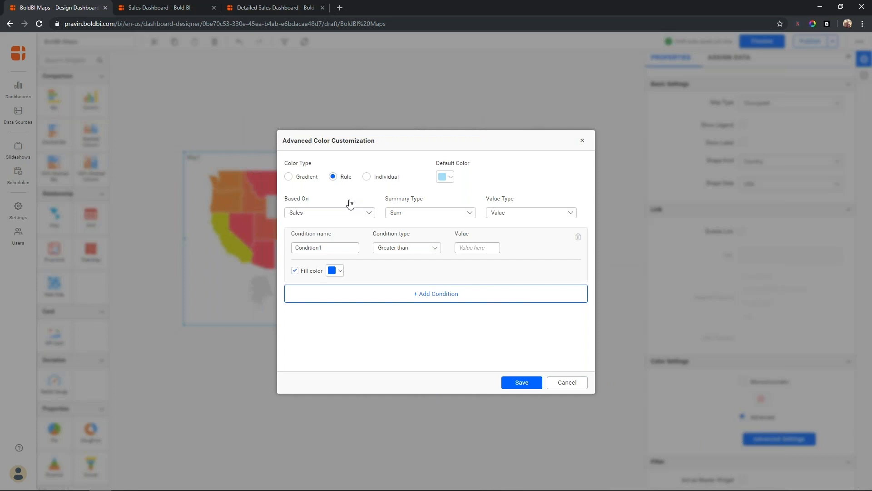
double_click(329, 245)
type(">1M")
left_click(474, 247)
type("1000000")
Add a second Sales condition named <1M for values less than or equal to 1000000
left_click(444, 297)
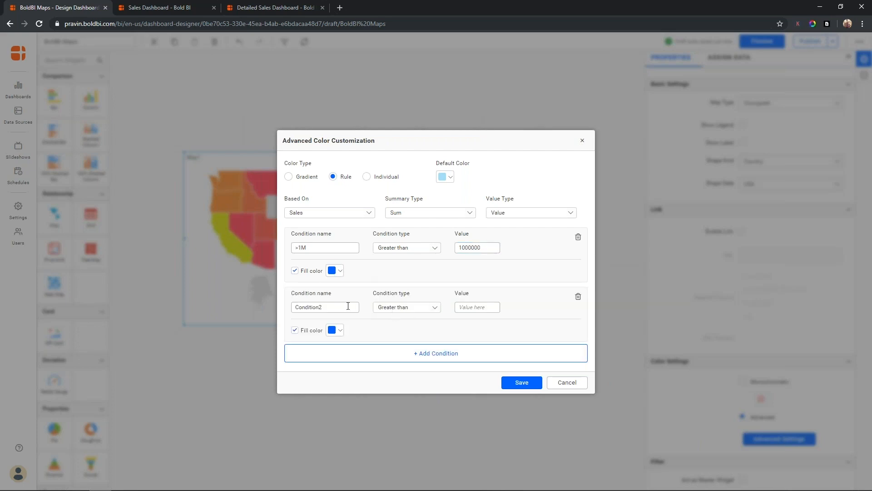
double_click(341, 306)
type("<1M")
left_click(432, 308)
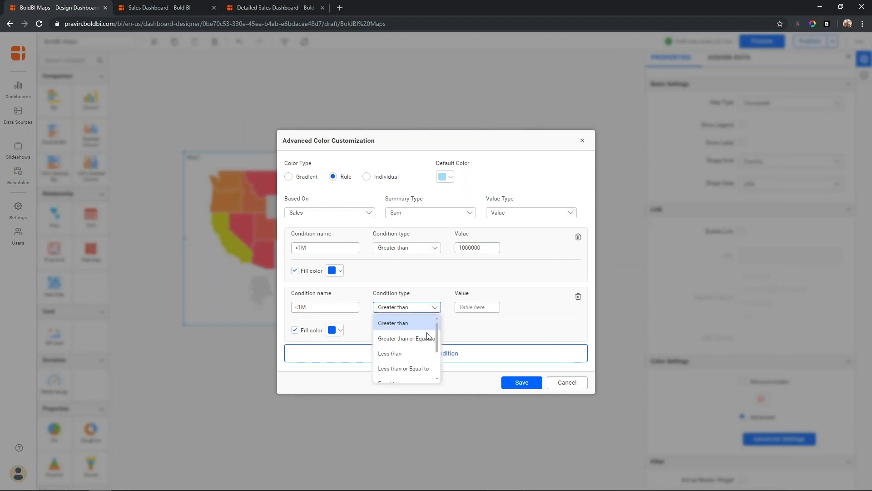
left_click(420, 368)
left_click(468, 307)
type("1")
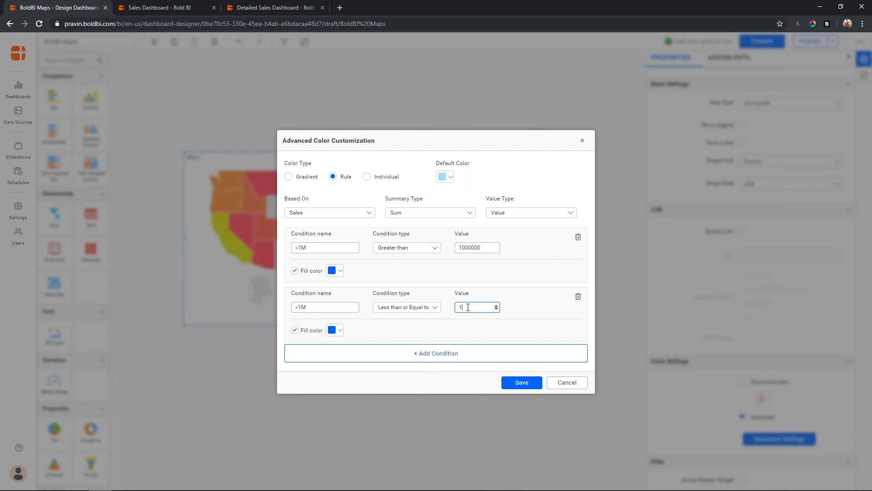
type("00000")
Set the <1M condition's fill color to black, rgba(0,0,0,1), and apply it
left_click(343, 333)
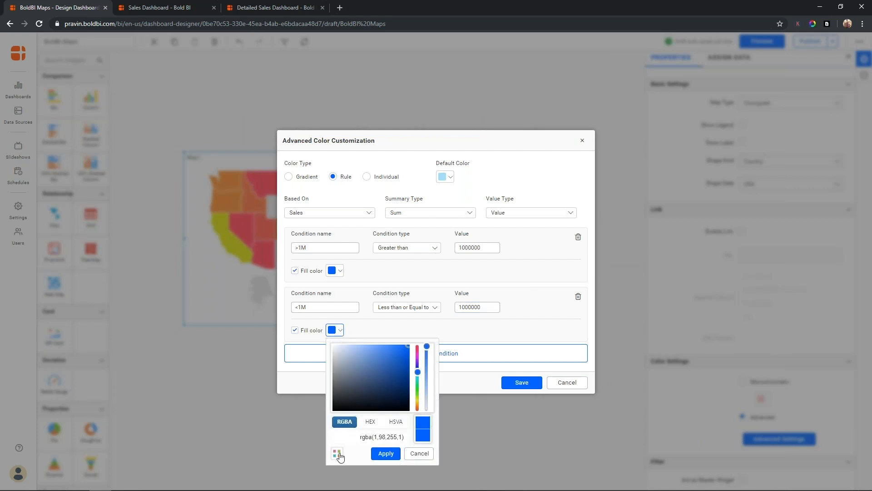
left_click(337, 450)
left_click(335, 394)
left_click(386, 447)
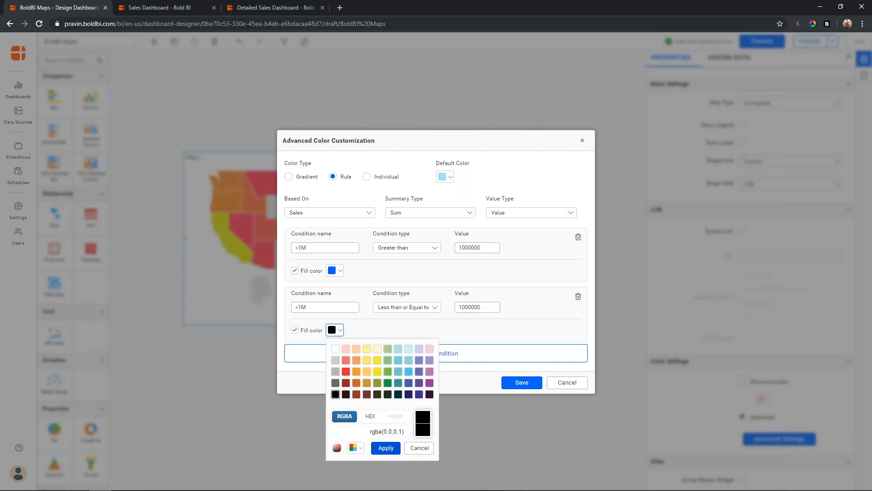
Save the rule-based coloring and show the map's legend with its position set to Bottom
left_click(522, 383)
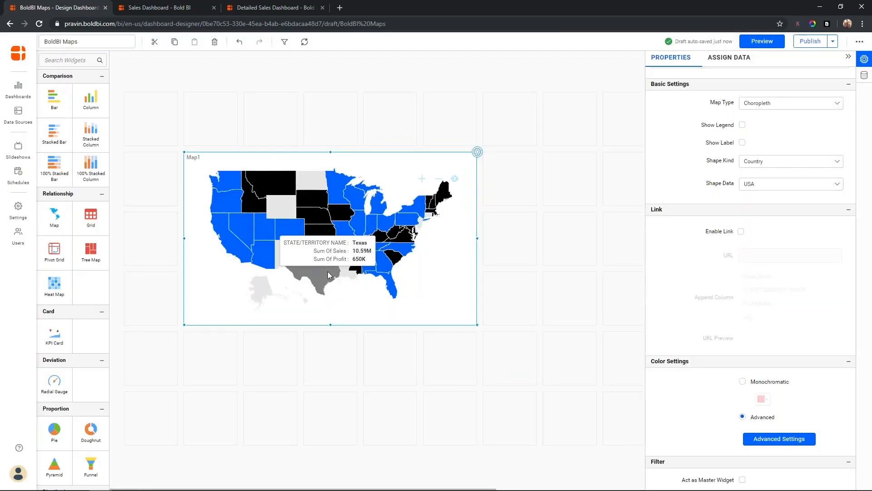
mouse_move(323, 232)
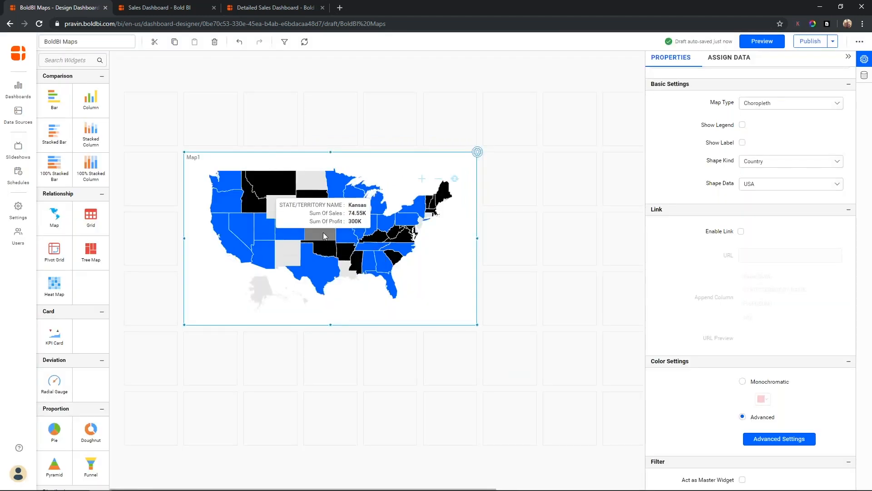
left_click(743, 125)
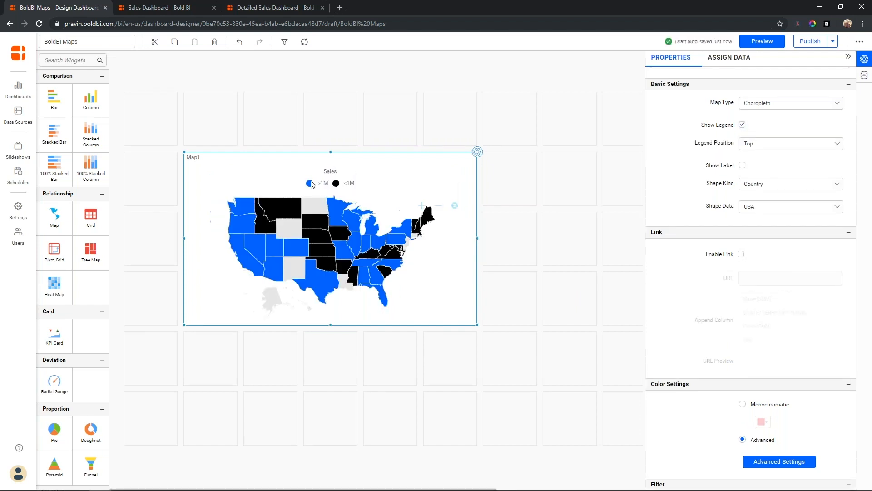
left_click(798, 145)
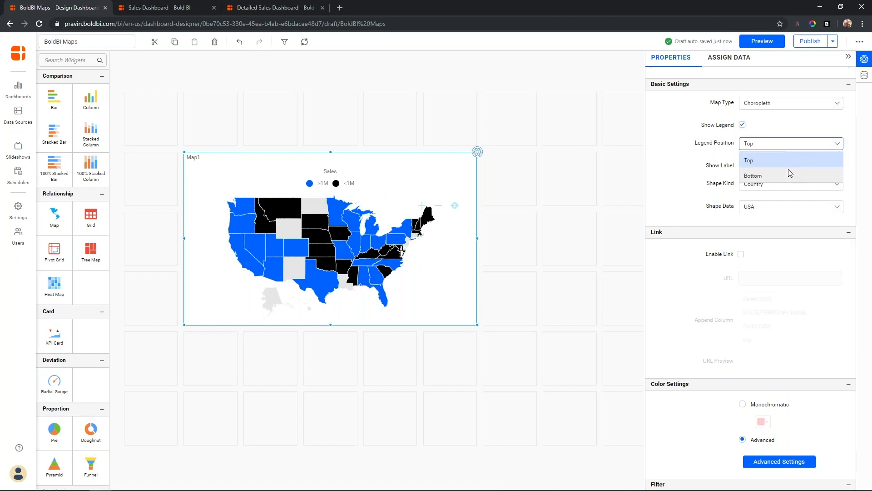
left_click(789, 175)
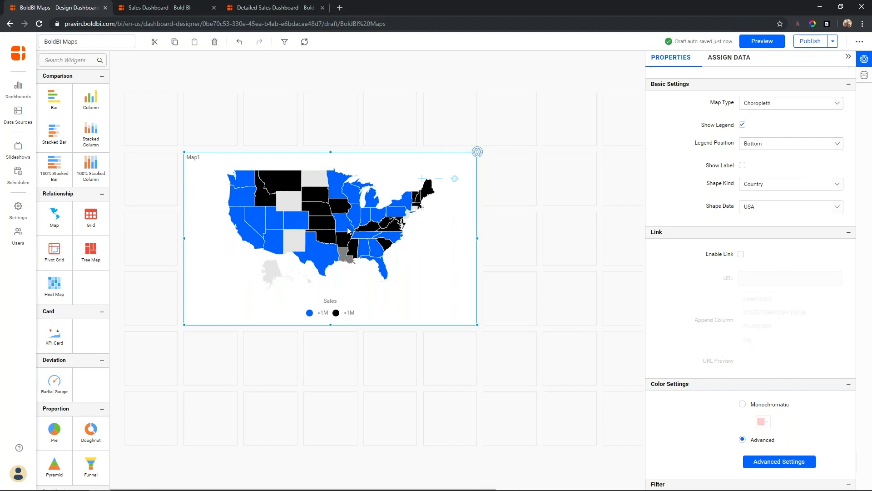
mouse_move(329, 239)
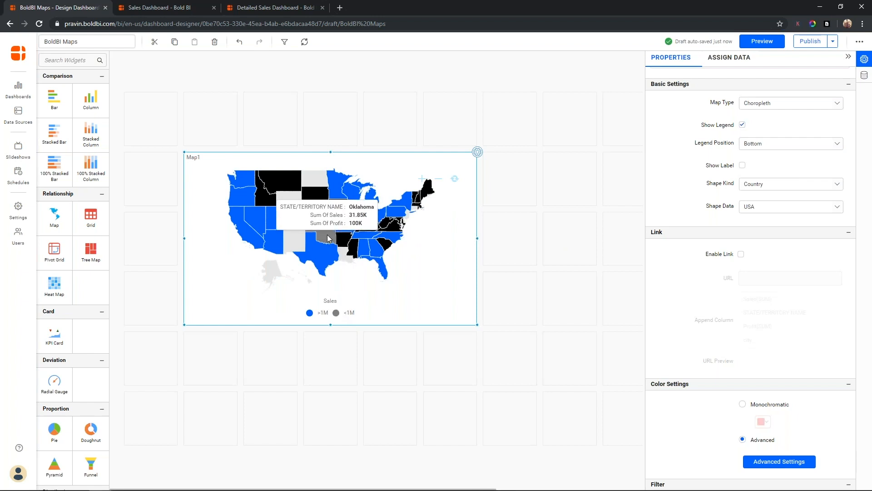
mouse_move(310, 203)
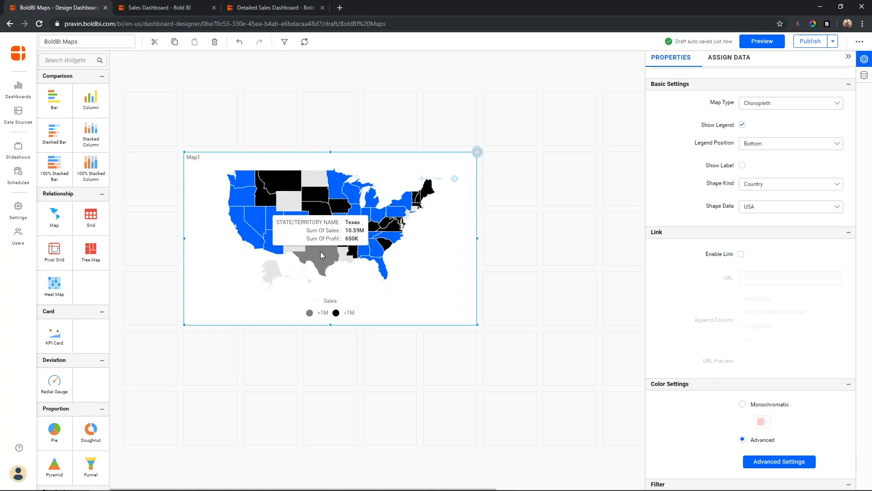
mouse_move(249, 221)
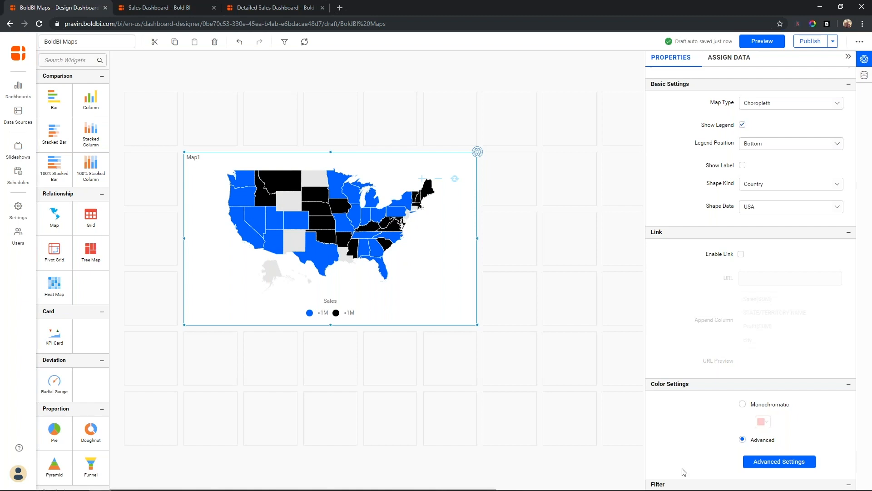
Switch the map's advanced color type to Individual, based on STATE/TERRITORY NAME, and save it
left_click(768, 463)
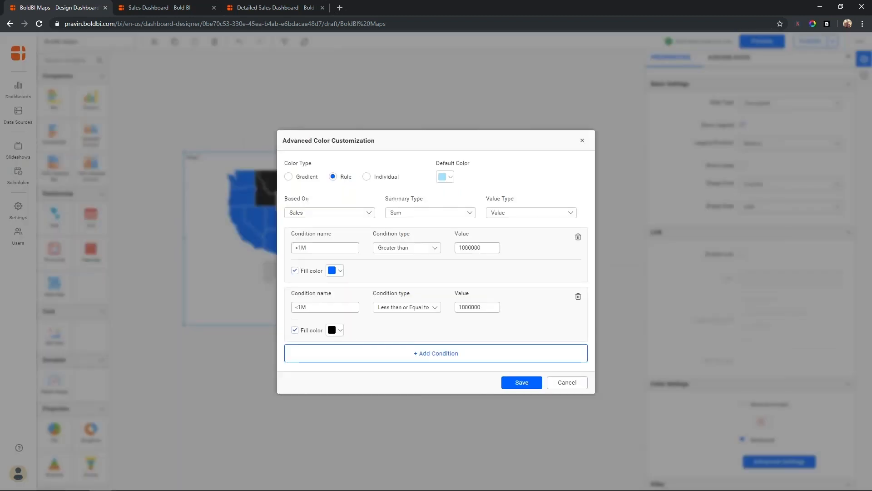
left_click(367, 177)
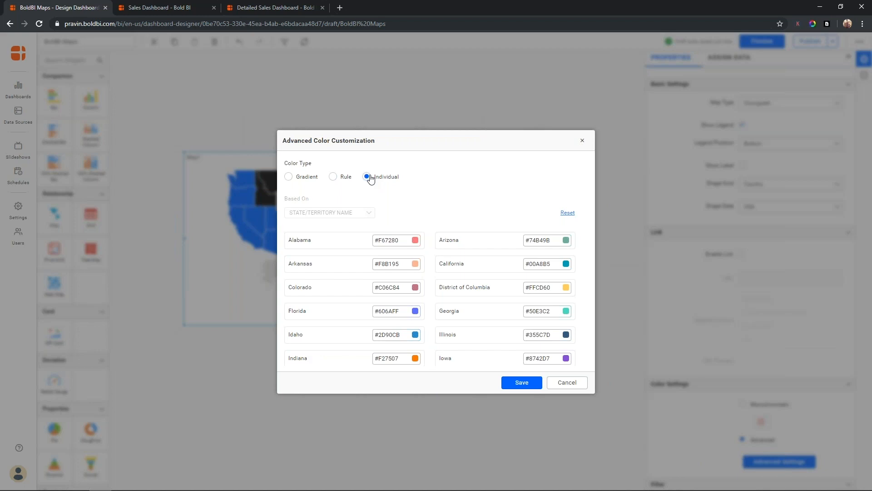
left_click(522, 381)
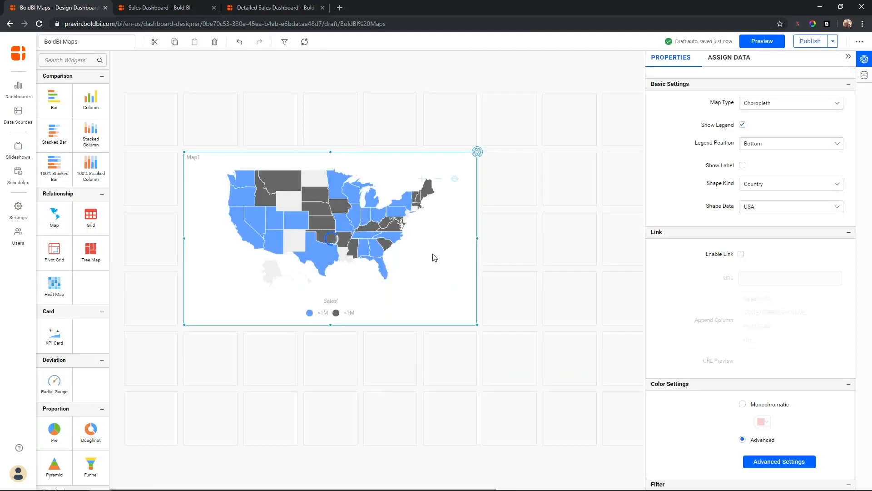
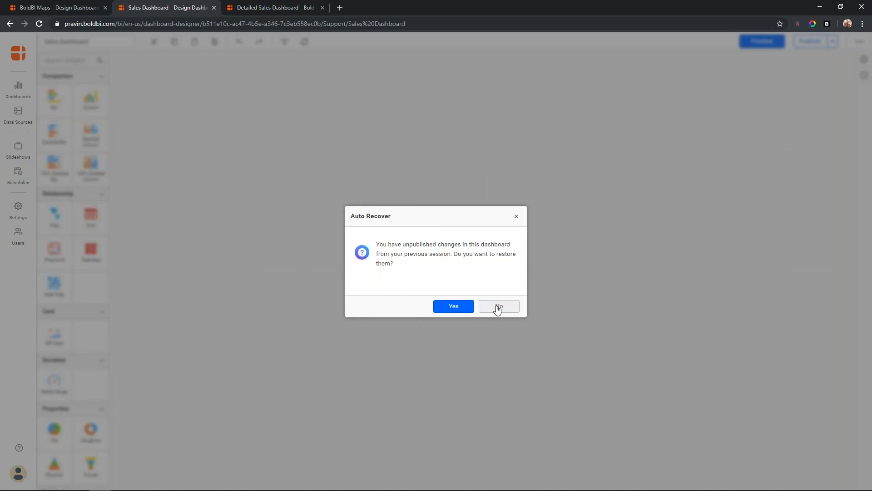
Open the Sales Dashboard for editing without restoring unpublished changes and show the filter properties of the Revenue and Store Details map
left_click(498, 307)
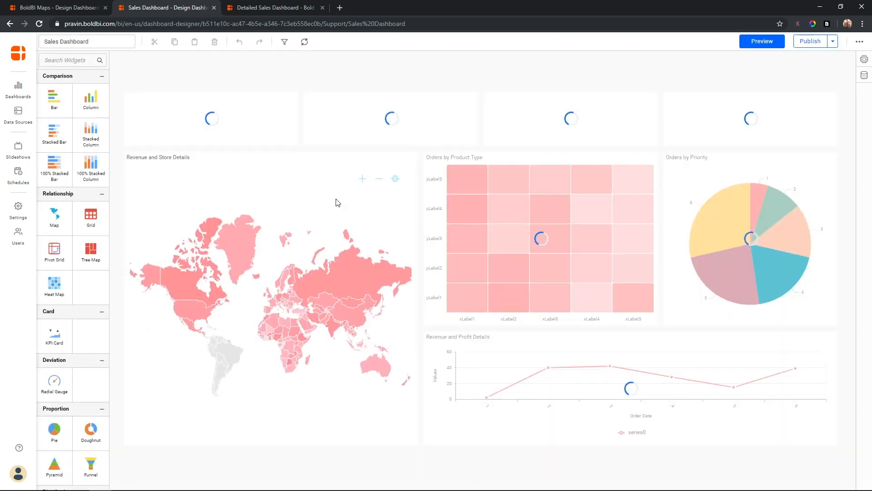
left_click(309, 172)
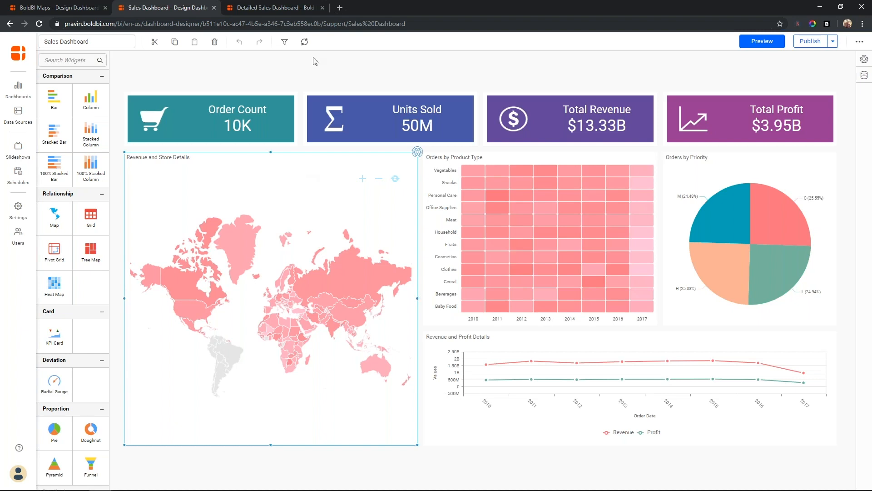
left_click(864, 59)
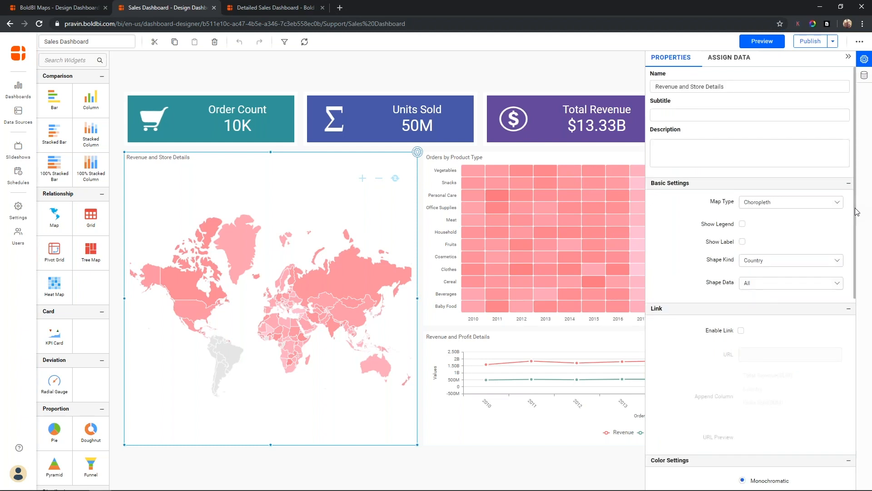
left_click_drag(855, 212, 857, 326)
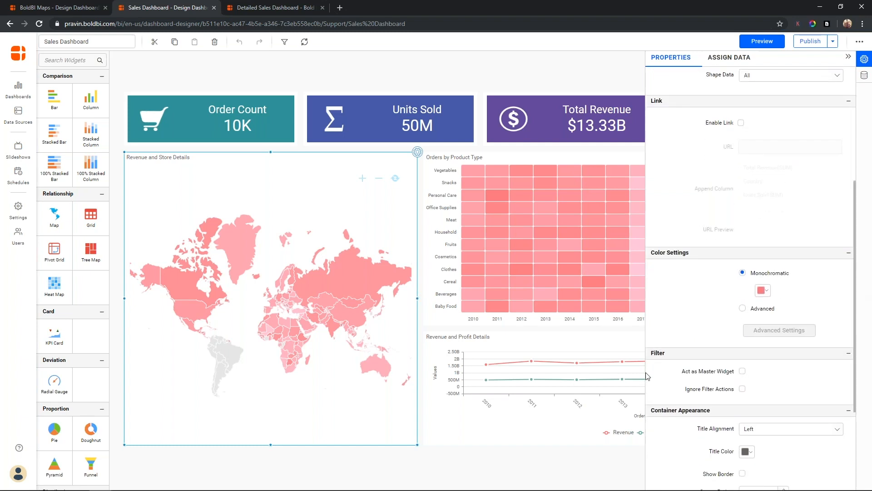
mouse_move(331, 278)
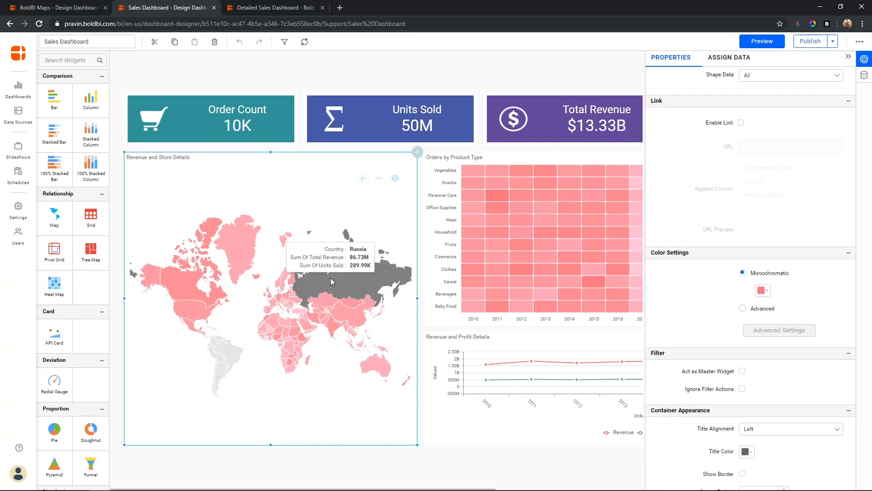
Add Revenue and Store Details as a master widget in the filter configuration, keeping the default listener widgets, and update it
left_click(284, 43)
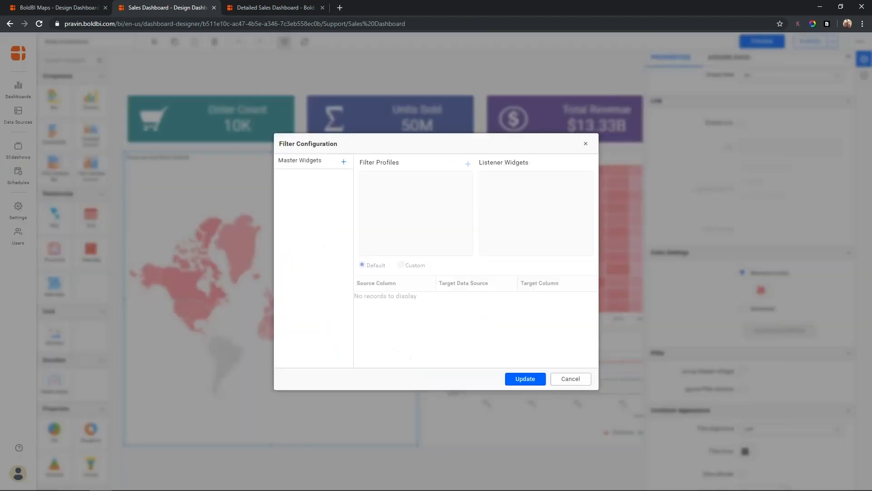
left_click(344, 162)
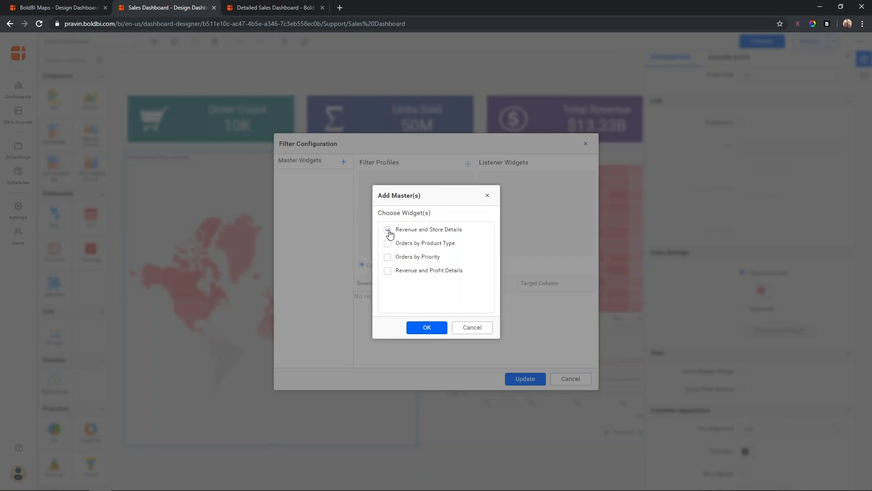
left_click(430, 332)
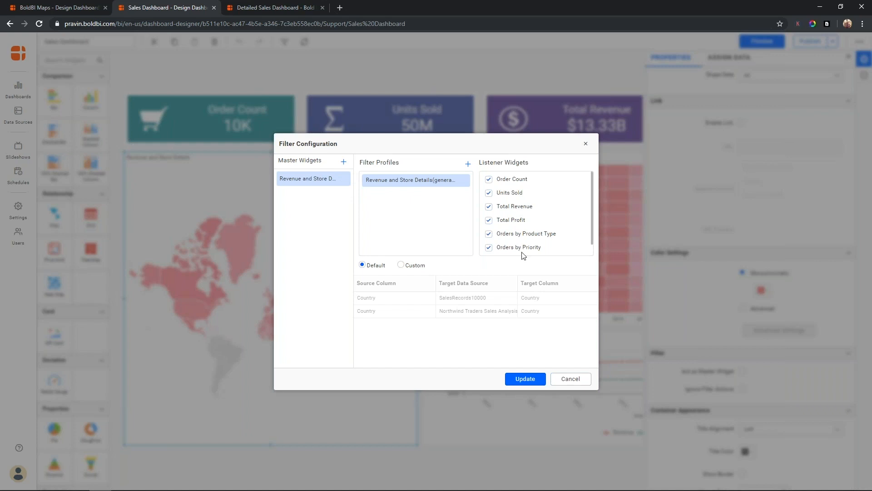
left_click(534, 380)
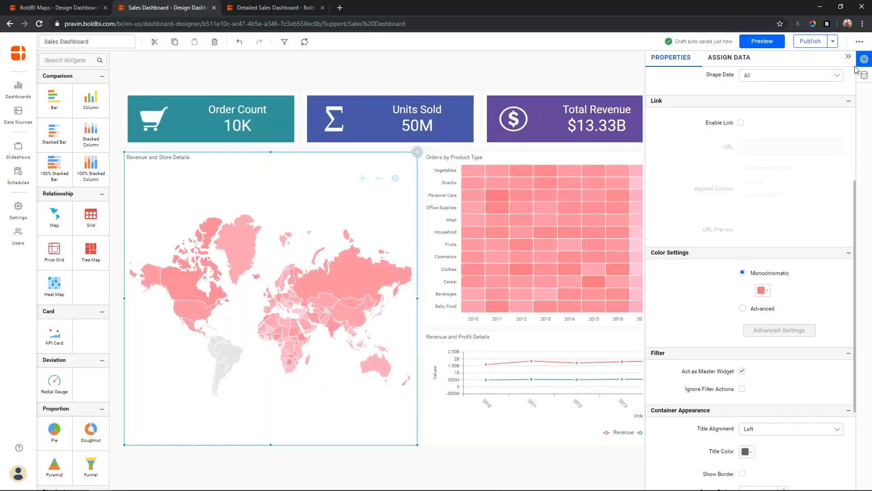
left_click(849, 56)
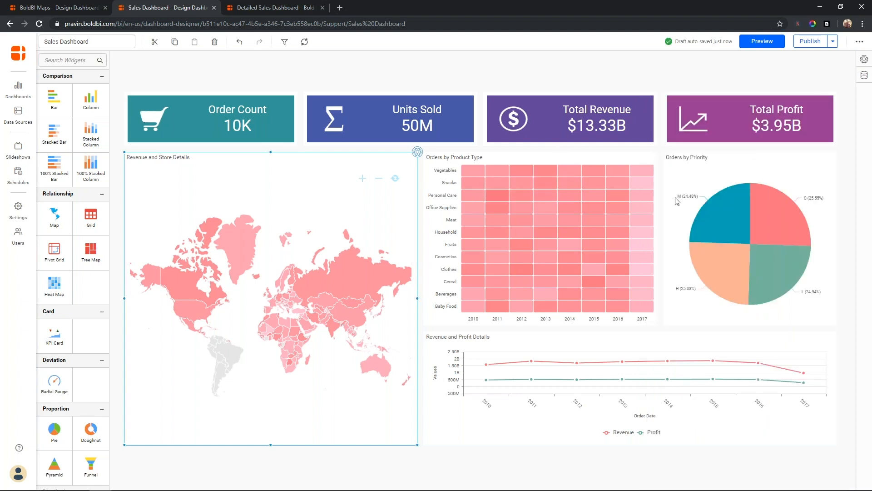
Review the Orders by Priority chart's properties and the listener widgets in the filter configuration, leaving both unchanged
left_click(723, 172)
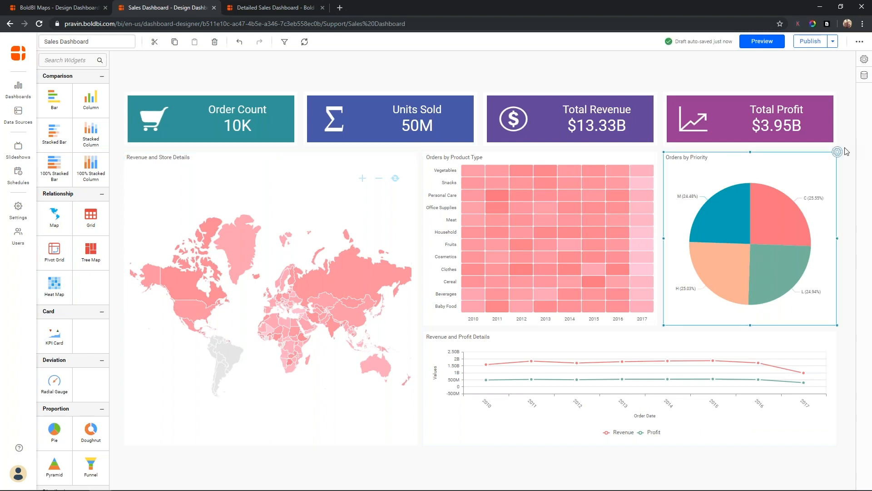
left_click(838, 153)
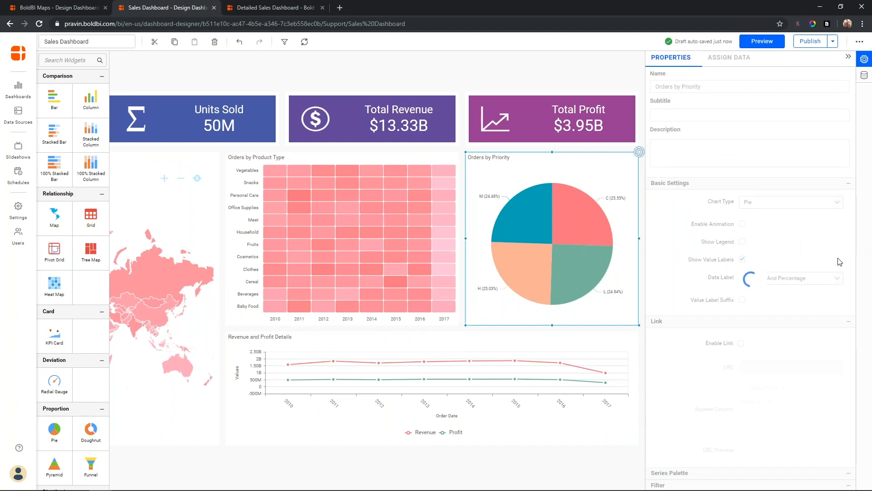
left_click(285, 42)
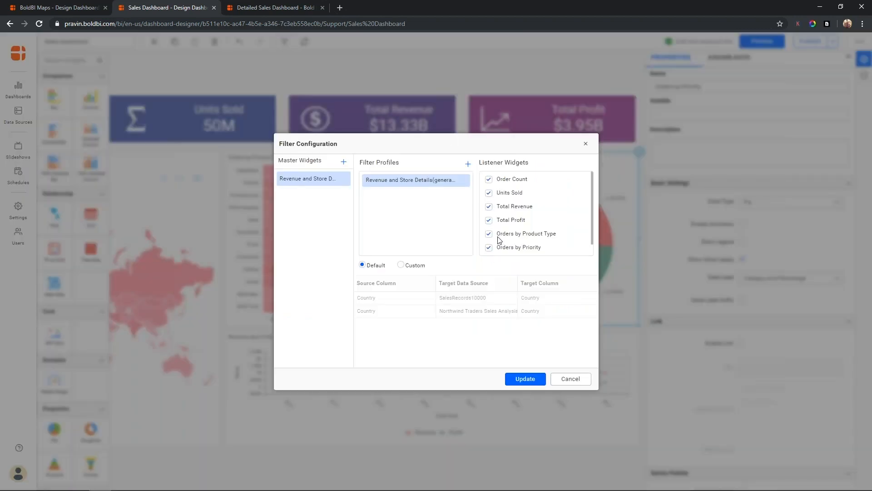
left_click(586, 144)
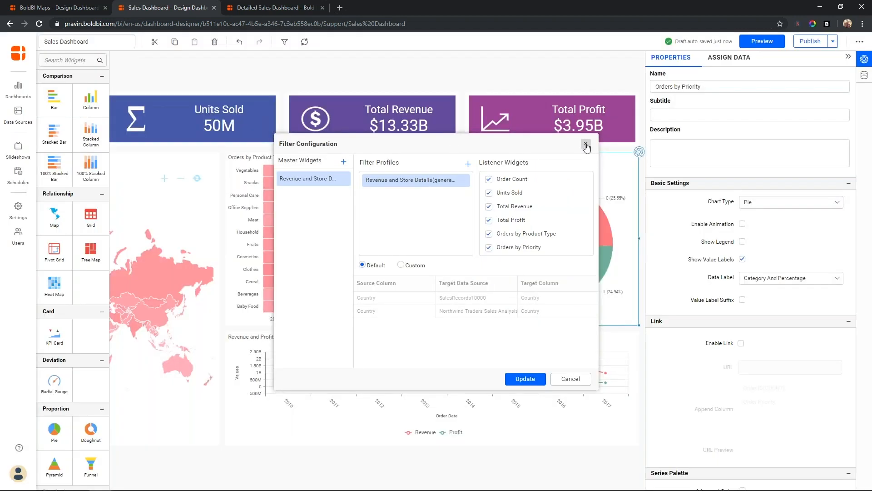
left_click(848, 58)
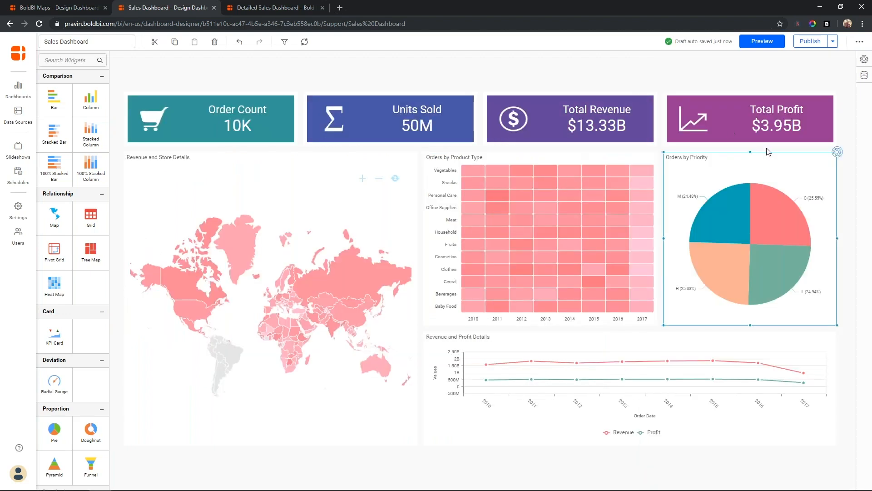
Preview the dashboard, filter it by Greenland and by India on the map, and close the preview
left_click(766, 44)
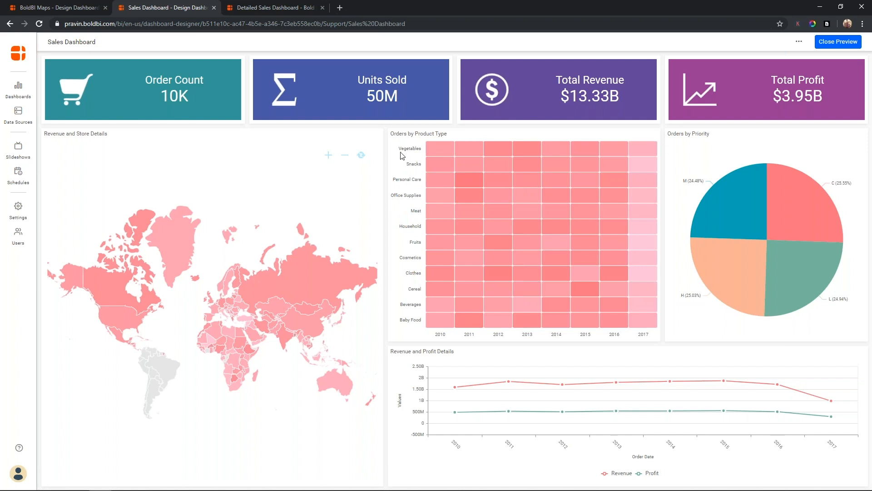
left_click(178, 248)
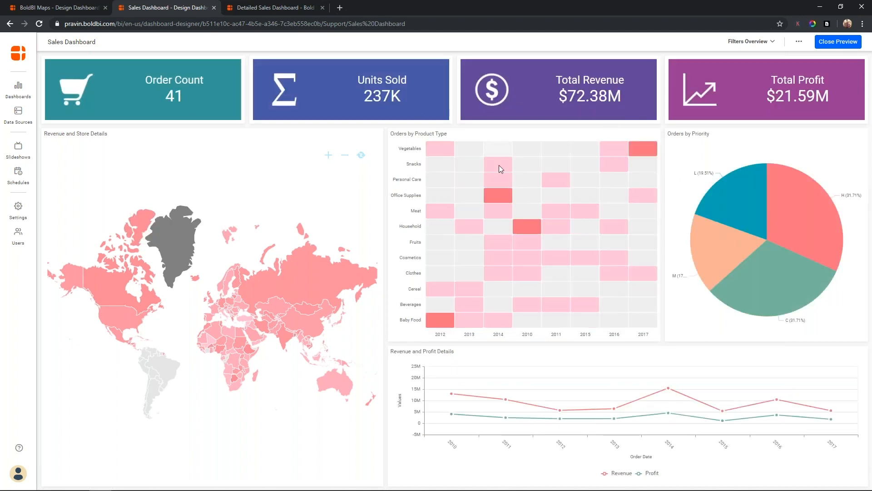
mouse_move(286, 334)
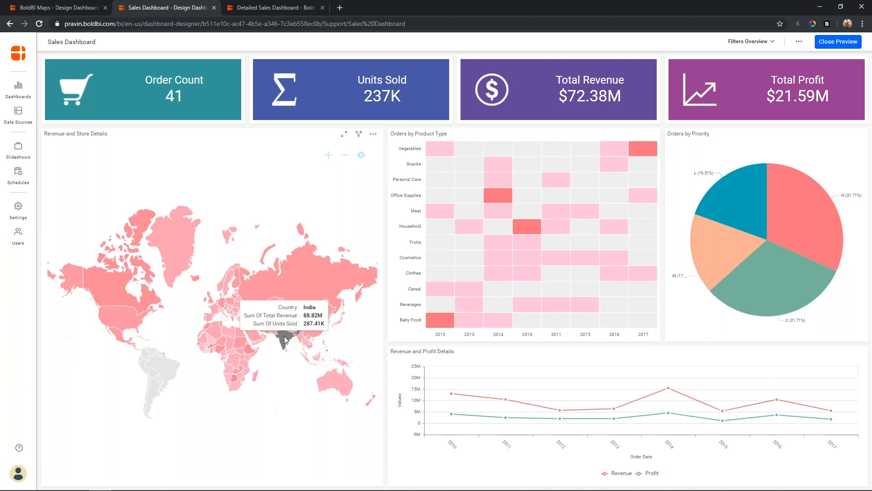
left_click(285, 337)
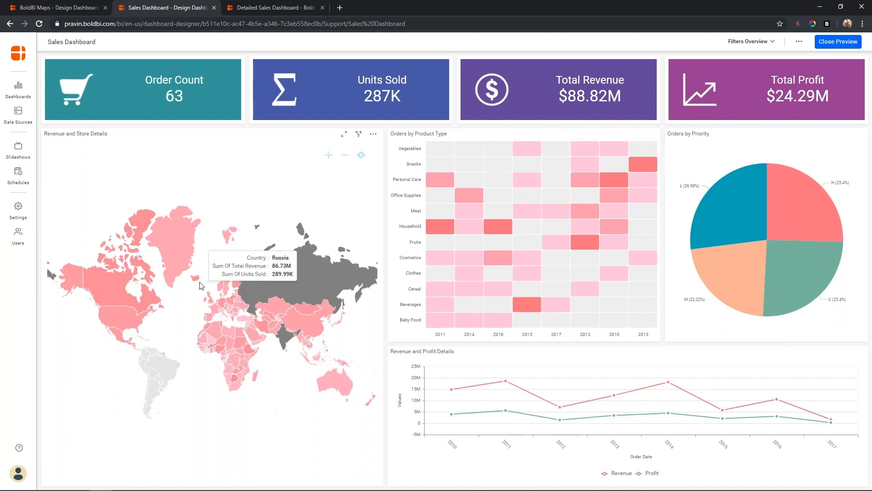
left_click(824, 48)
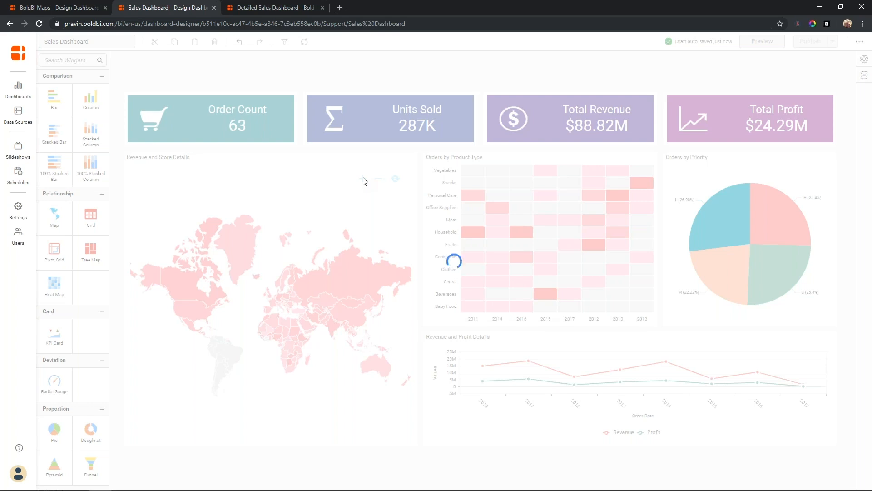
Stop the Revenue and Store Details map from acting as a master widget and enable its link
left_click(329, 167)
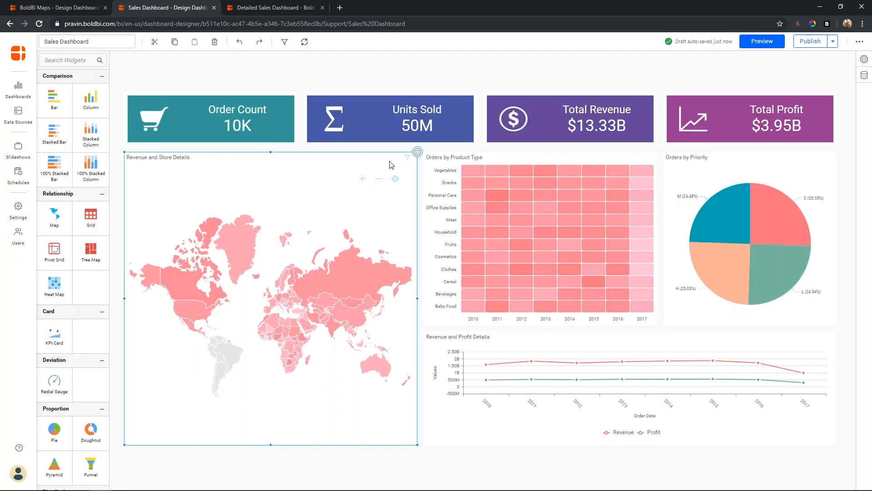
left_click(418, 152)
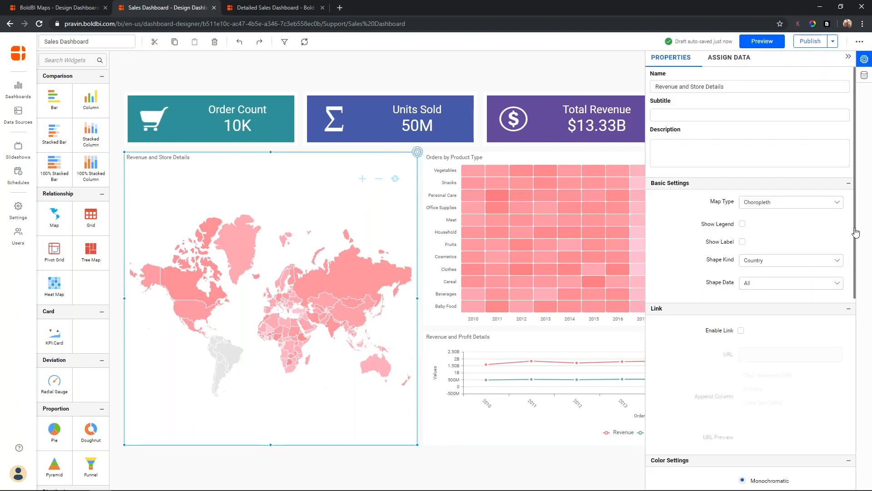
scroll(856, 233, "down", 3)
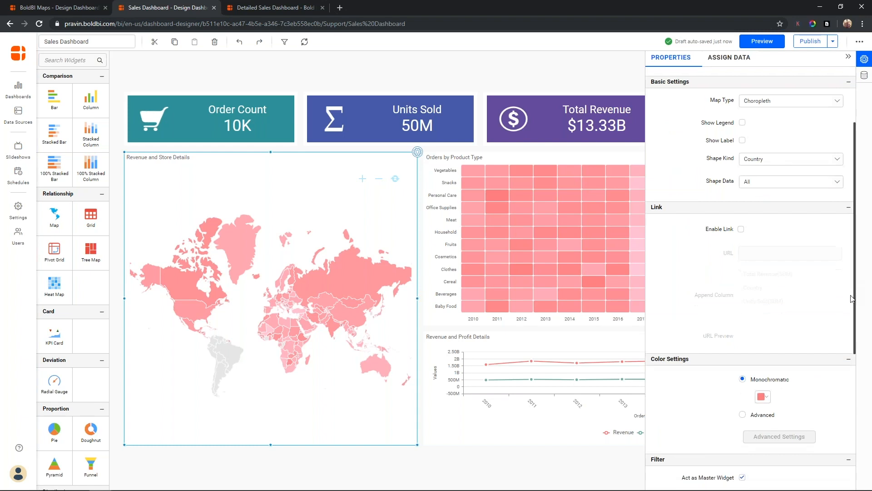
scroll(849, 351, "down", 2)
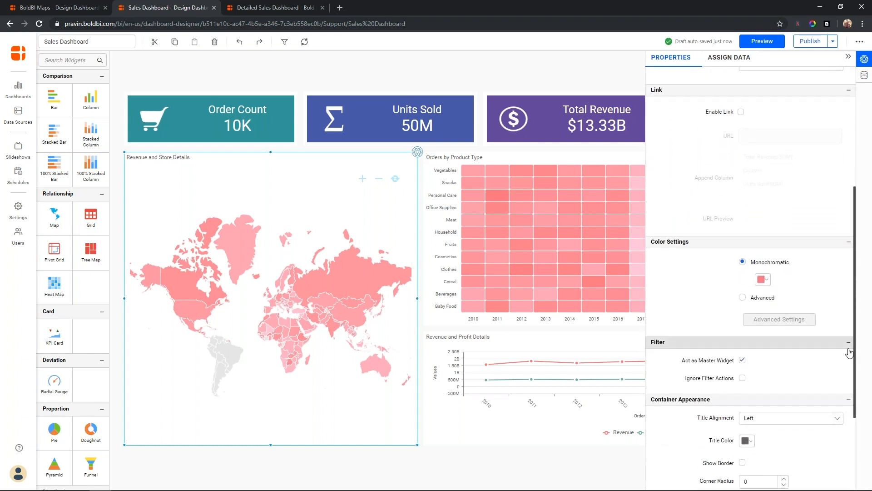
scroll(848, 359, "down", 1)
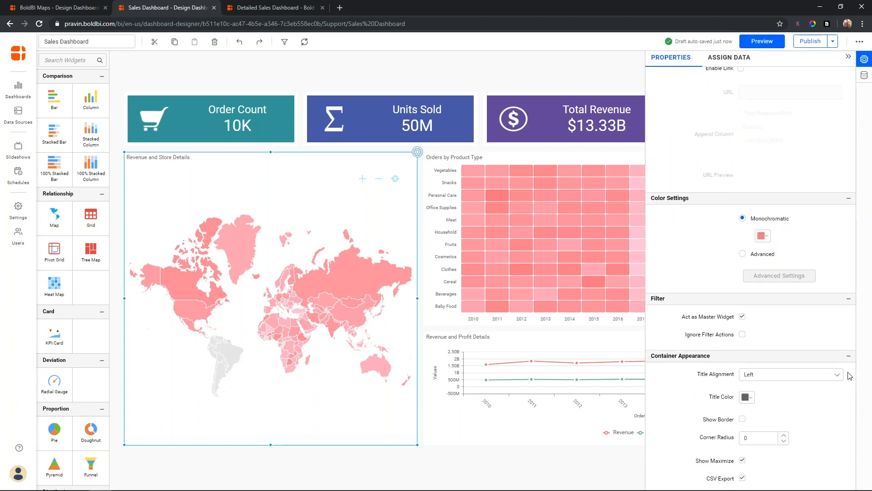
left_click(742, 317)
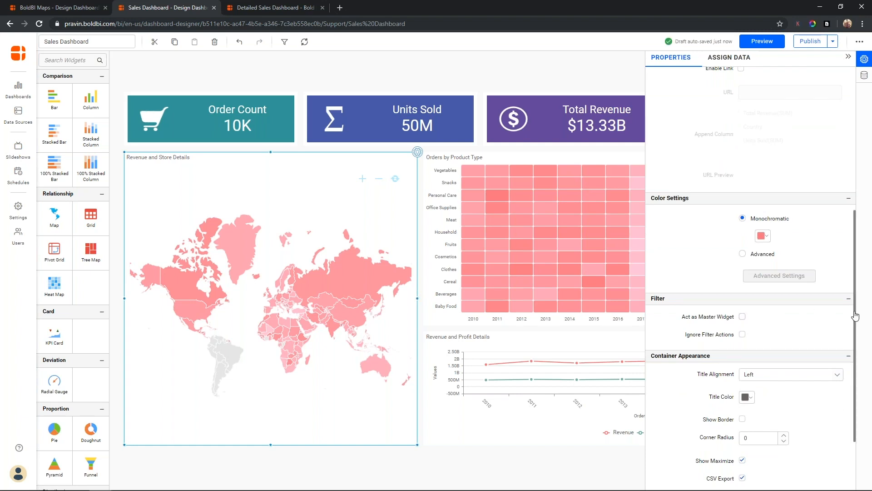
left_click_drag(855, 316, 863, 219)
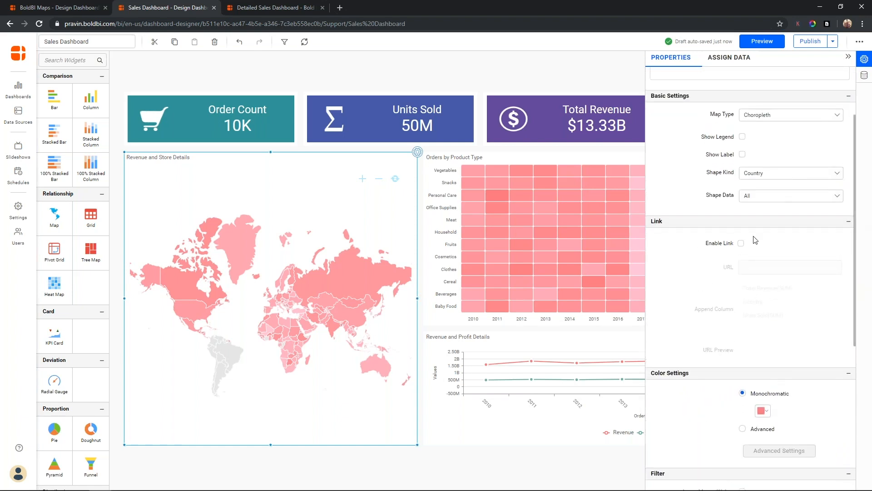
left_click(742, 245)
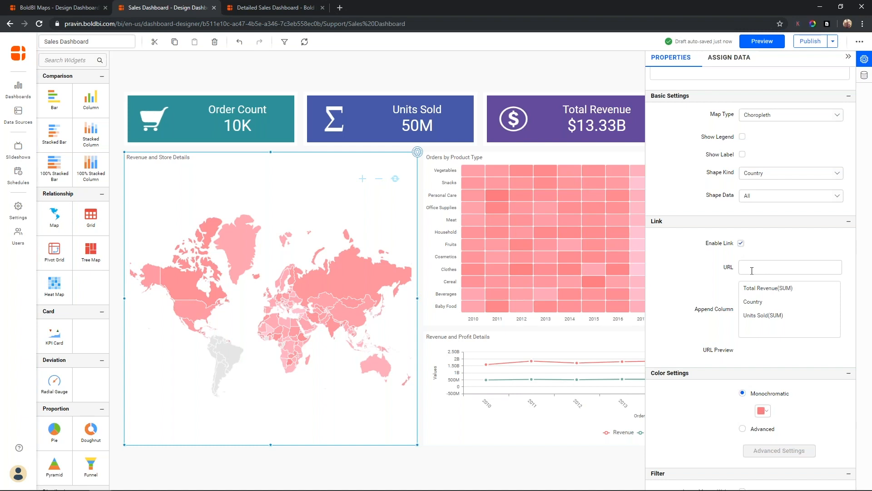
Review the Detailed Sales Dashboard and the options of its Country filter, and return to the Sales Dashboard
left_click(299, 7)
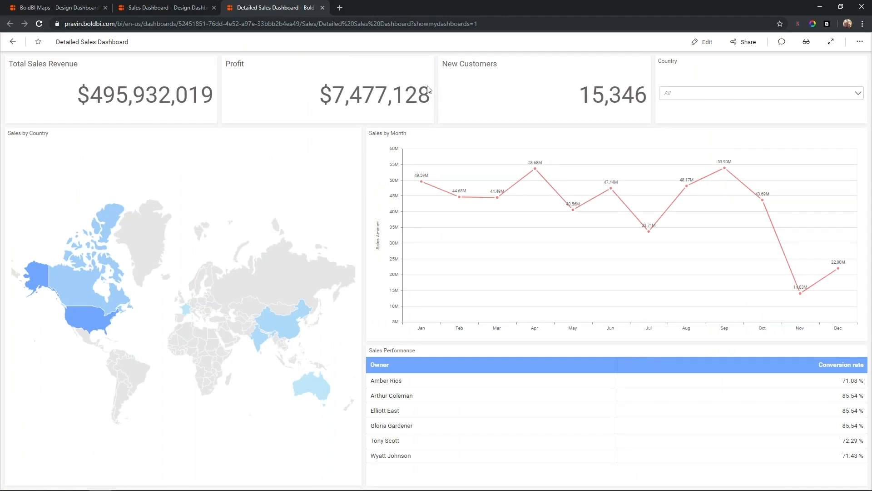
left_click(735, 93)
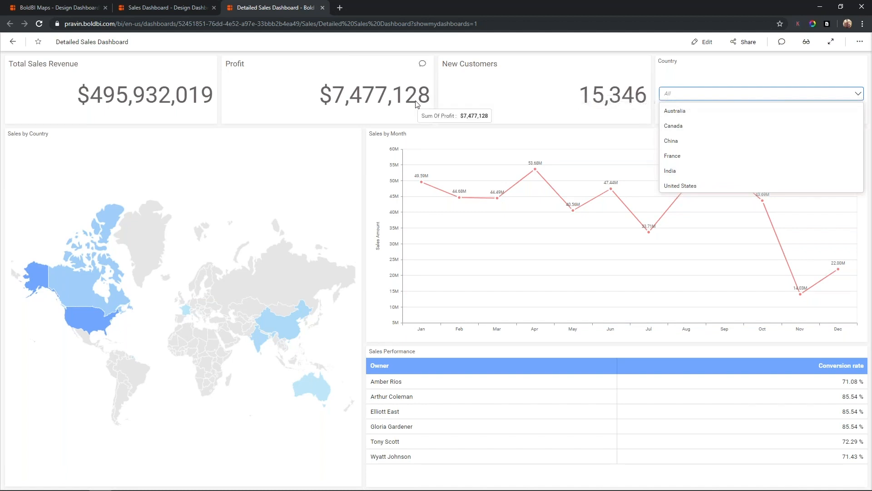
left_click(637, 71)
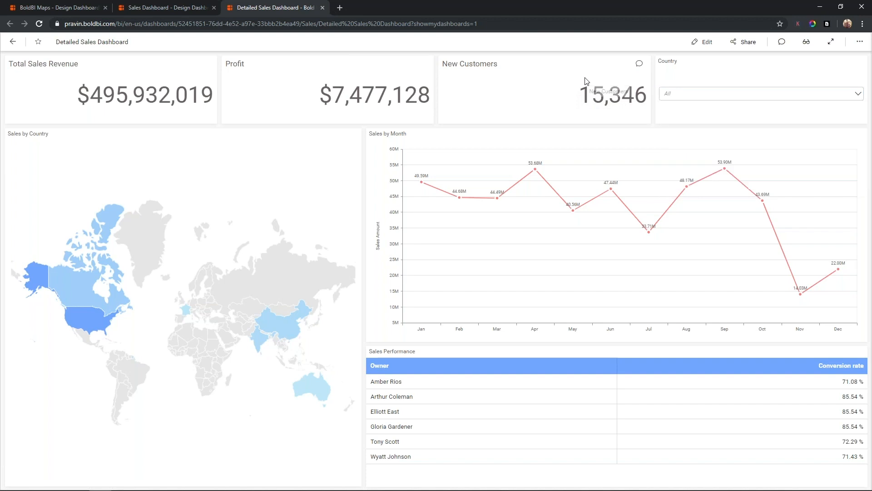
left_click(189, 6)
mouse_move(244, 232)
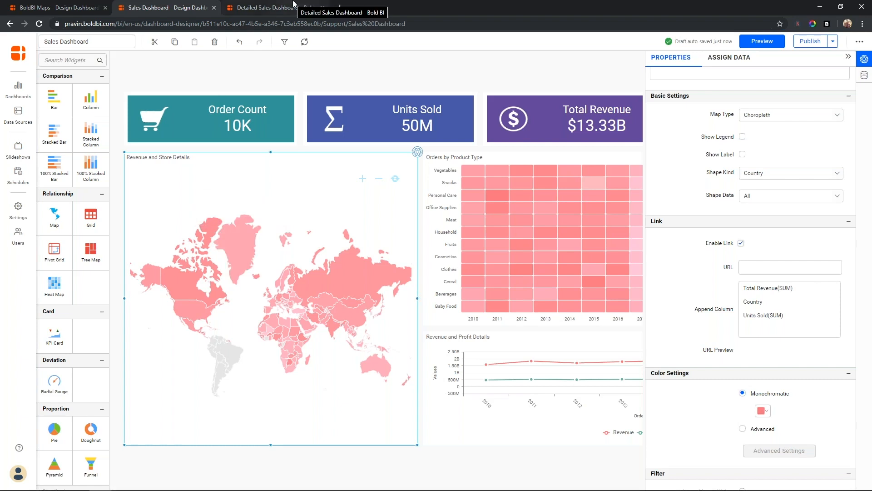
Copy the Detailed Sales Dashboard's share link and return to the Sales Dashboard design
left_click(275, 7)
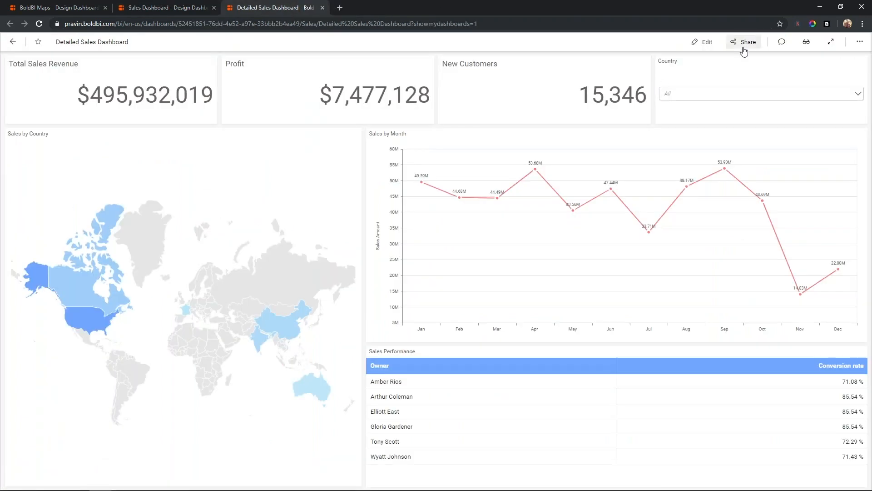
left_click(743, 48)
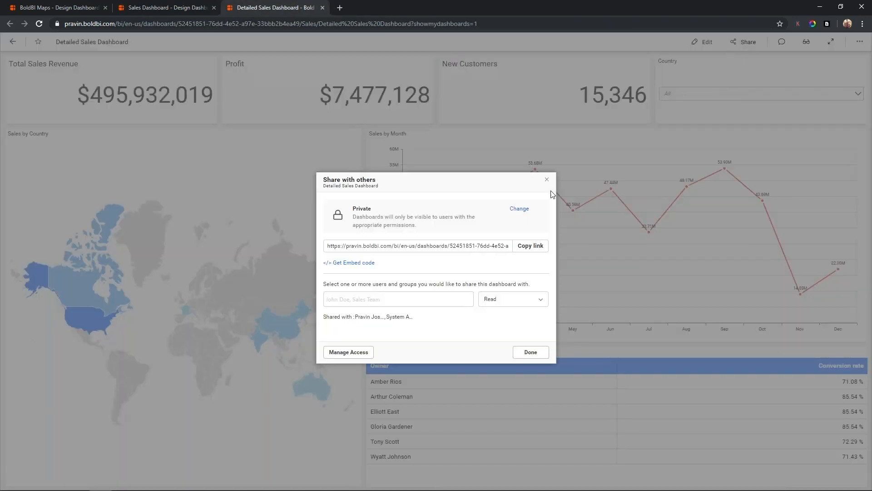
left_click(531, 246)
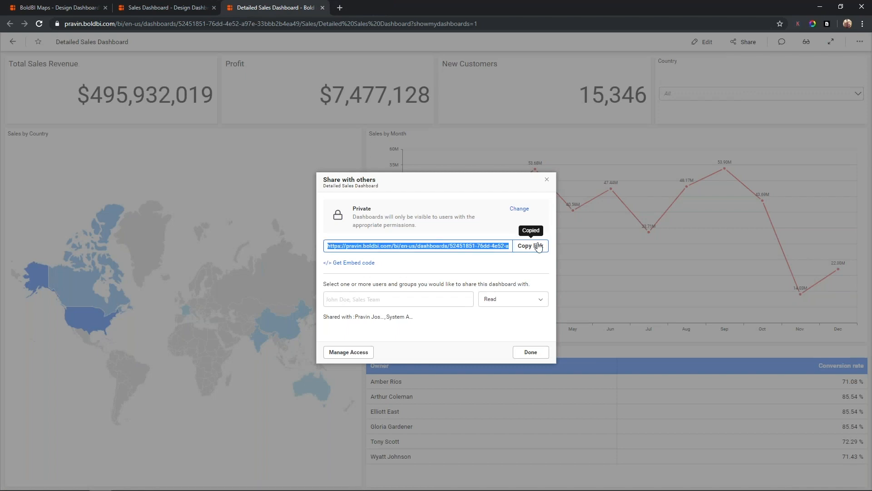
left_click(547, 180)
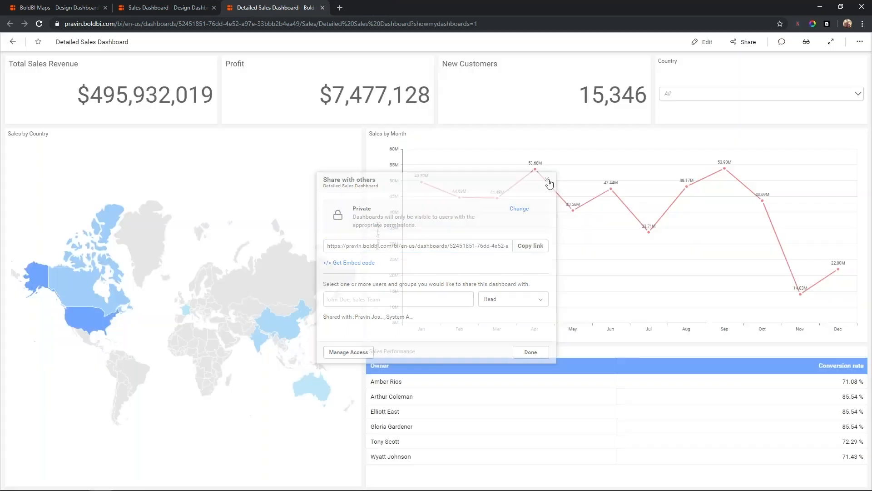
left_click(175, 7)
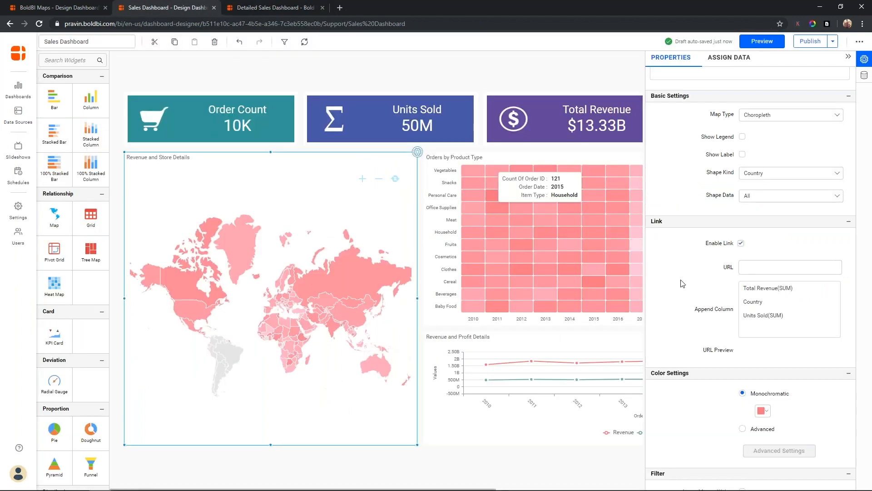
Set the map's link URL to the copied dashboard link followed by ?Country=, append the Country column, and check the complete URL
left_click(763, 267)
key("ctrl+v")
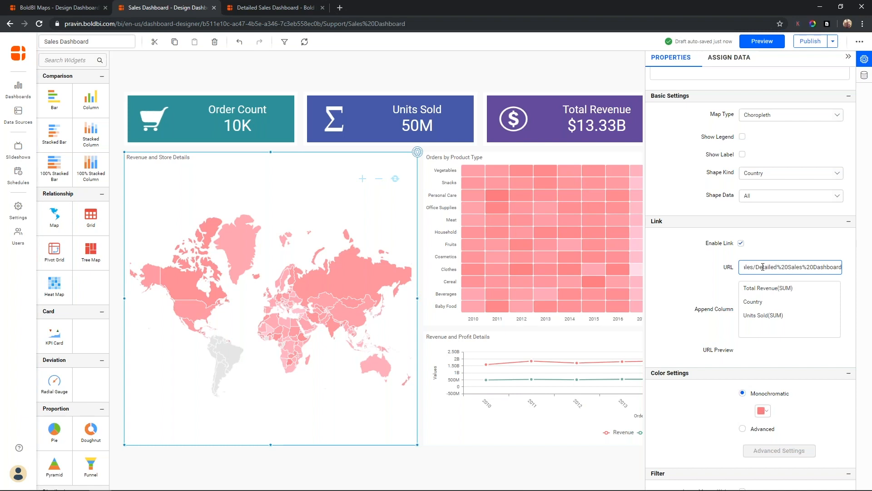
type("?Country=")
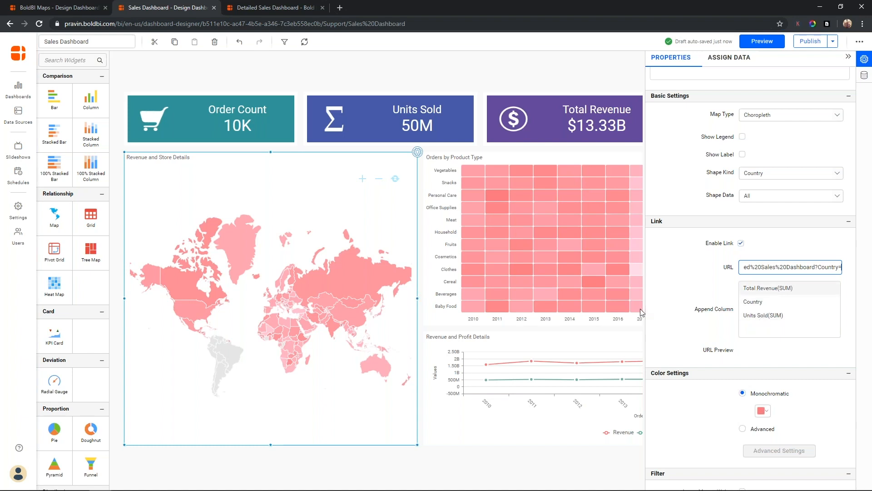
left_click(774, 304)
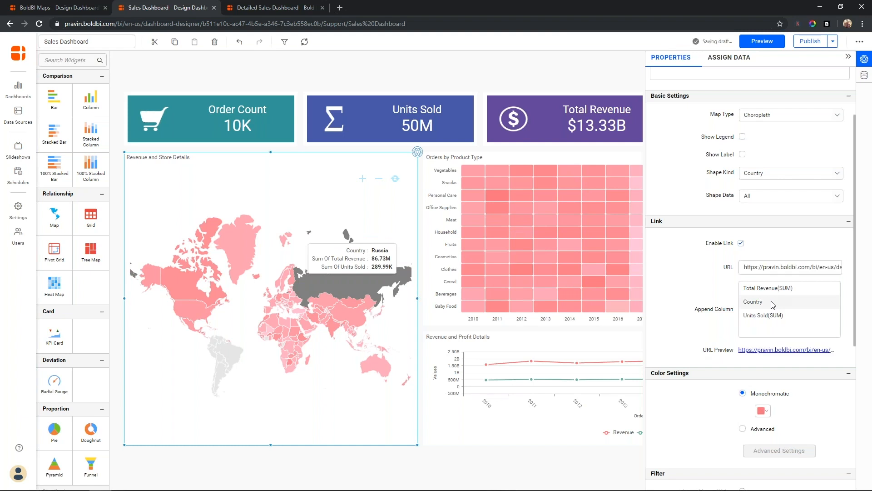
left_click(810, 269)
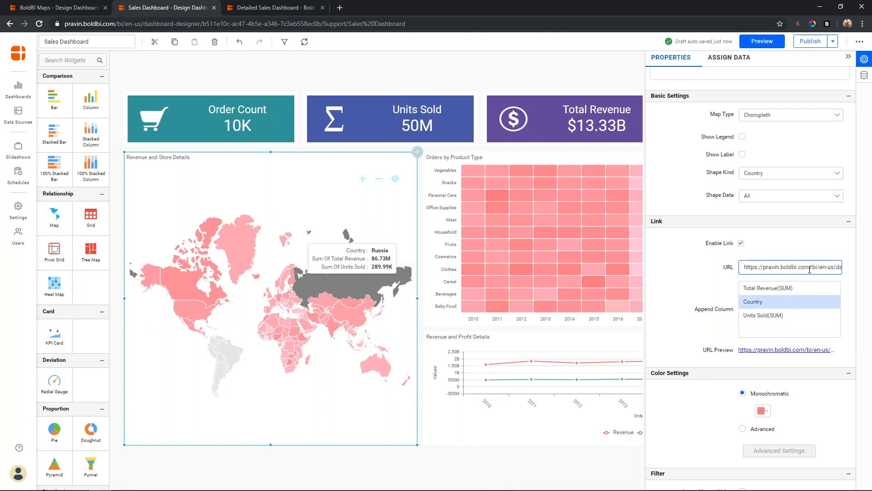
key("ctrl+a")
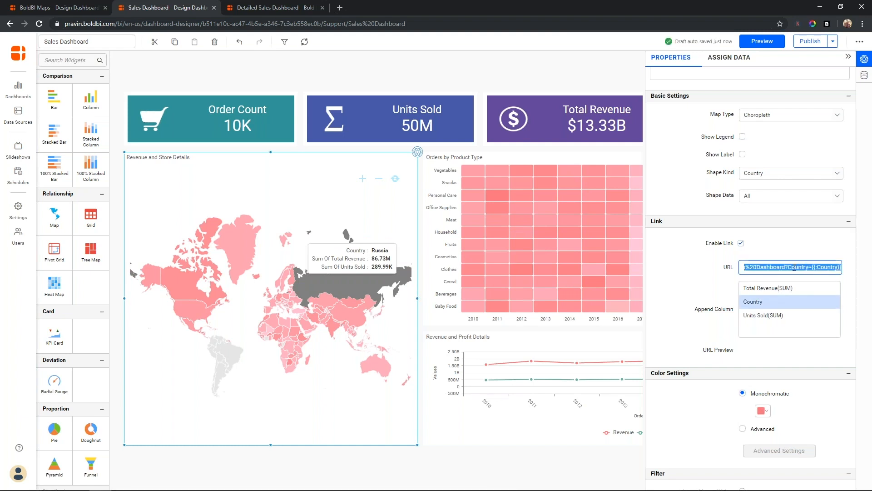
left_click(793, 269)
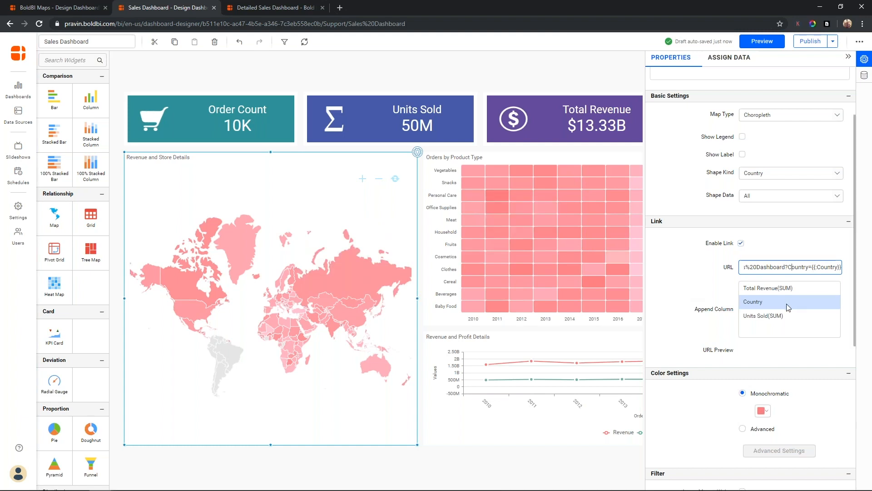
Preview the Sales Dashboard, follow Canada's link on the map, and check the URL parameter and Country filter in the linked dashboard
left_click(770, 43)
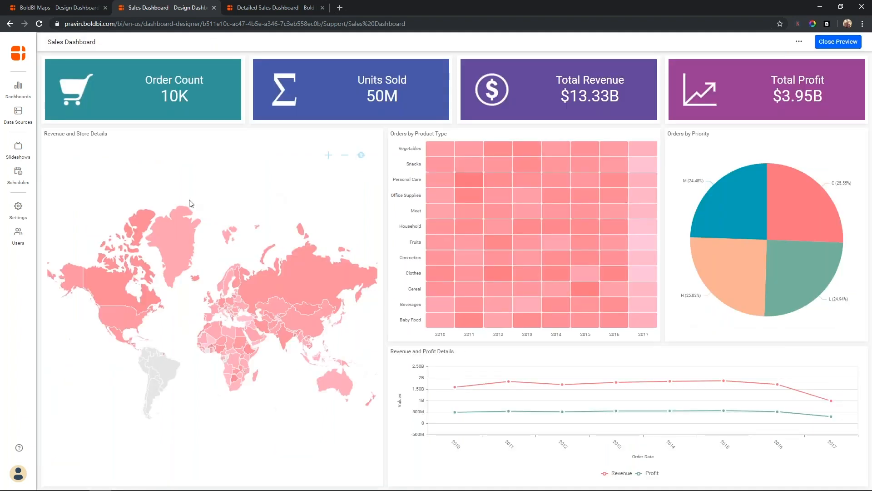
mouse_move(177, 230)
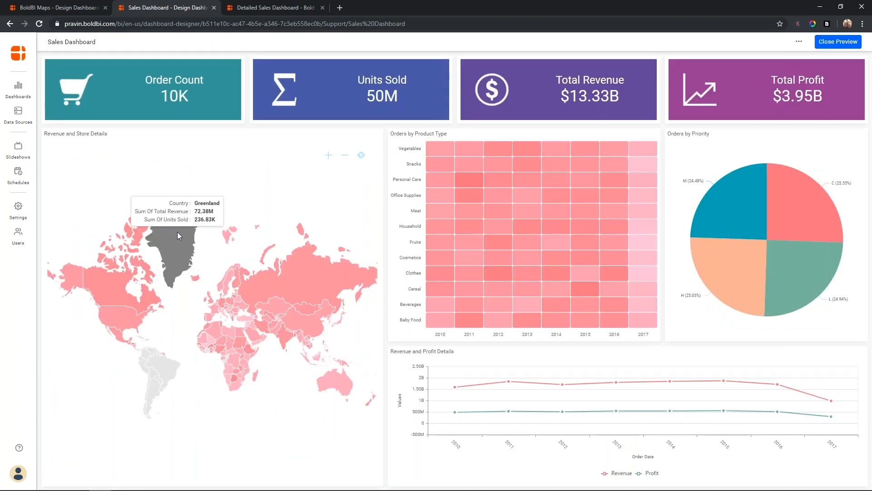
mouse_move(109, 275)
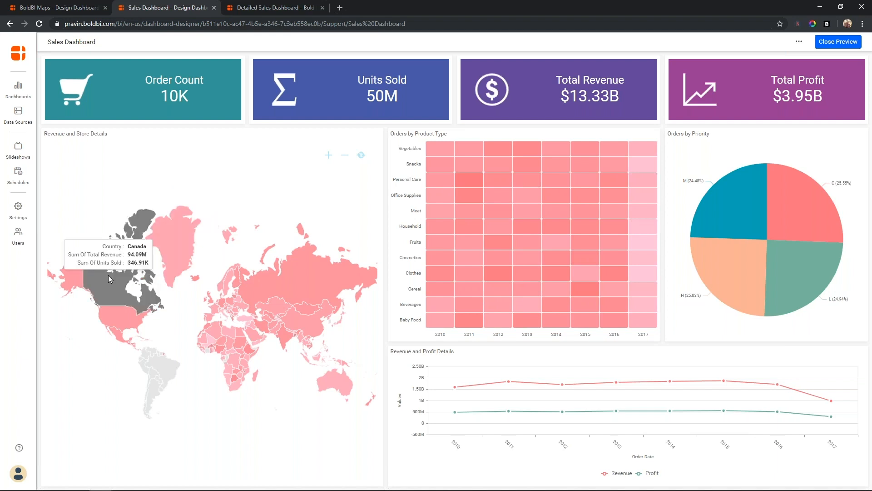
left_click(108, 276)
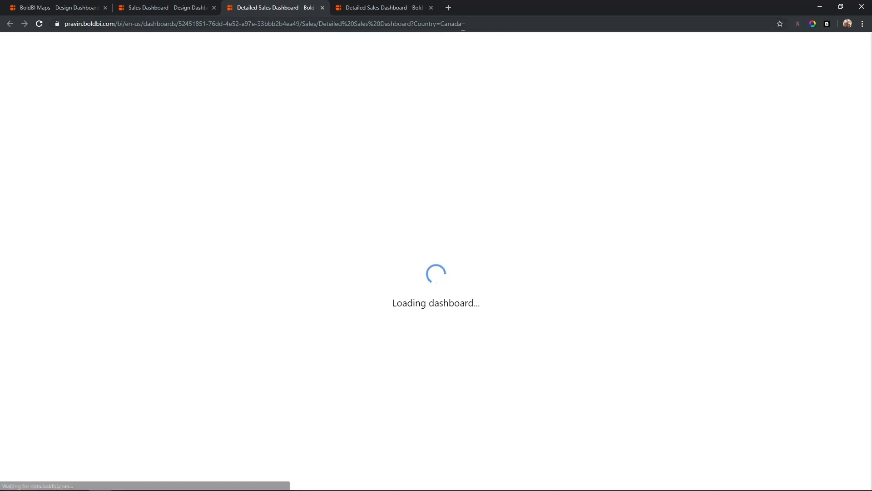
left_click(463, 26)
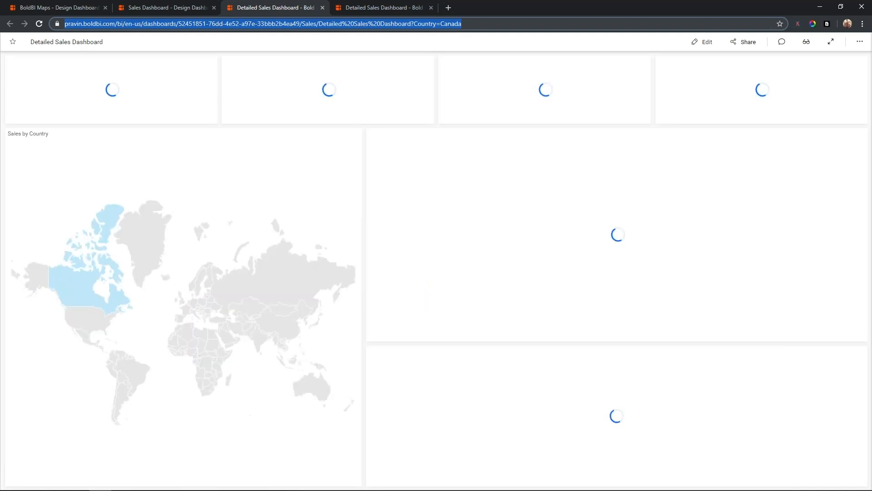
left_click(477, 24)
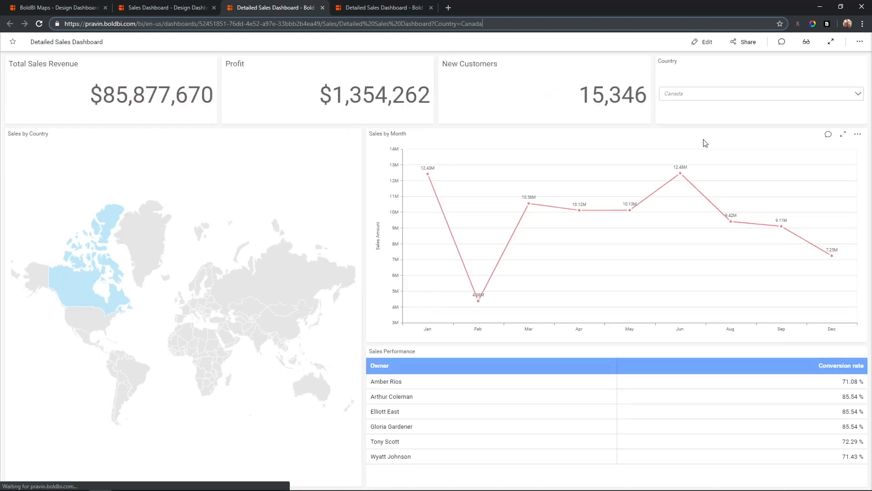
left_click(849, 98)
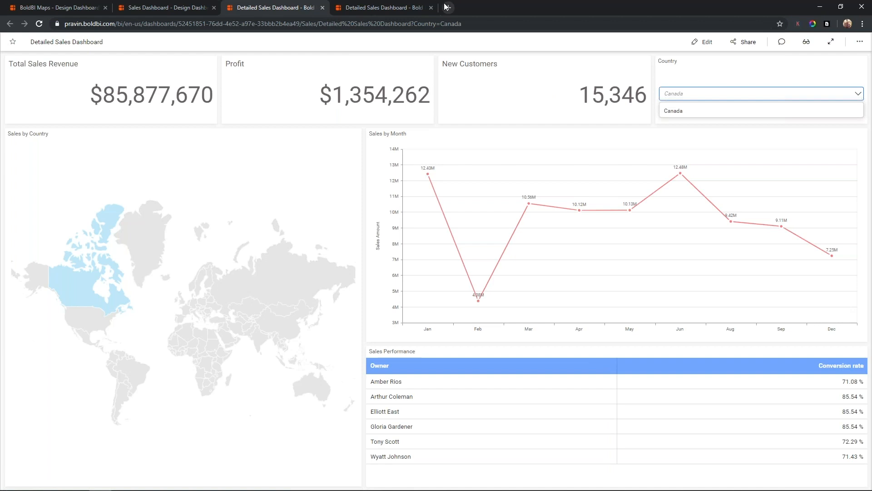
Follow India's link on the previewed map, check the linked dashboard's Country filter, and switch to the BoldBI Maps dashboard design
left_click(169, 7)
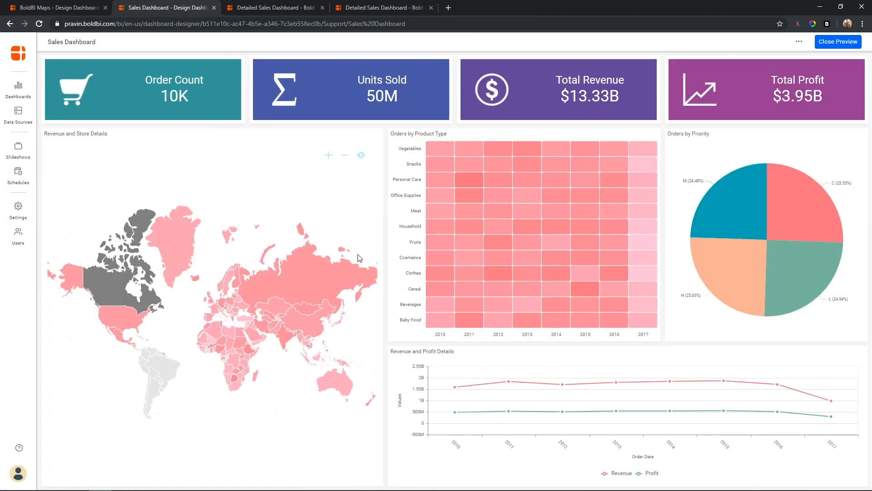
left_click(284, 340)
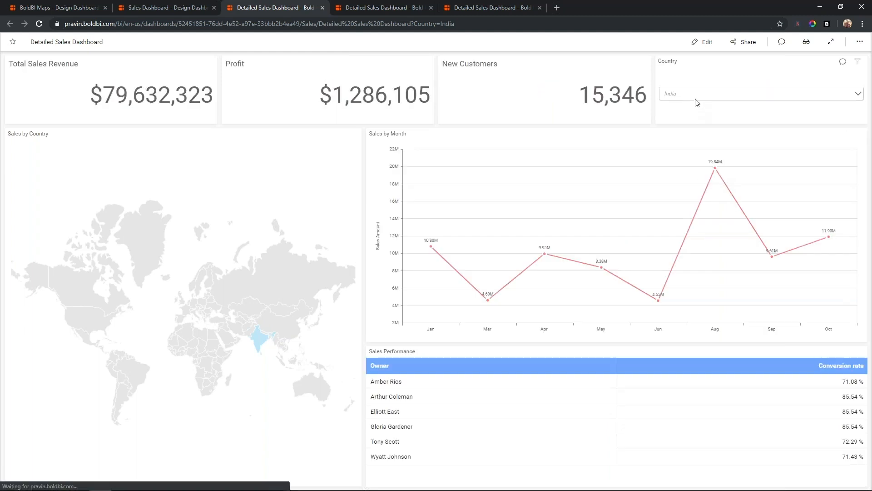
left_click(696, 98)
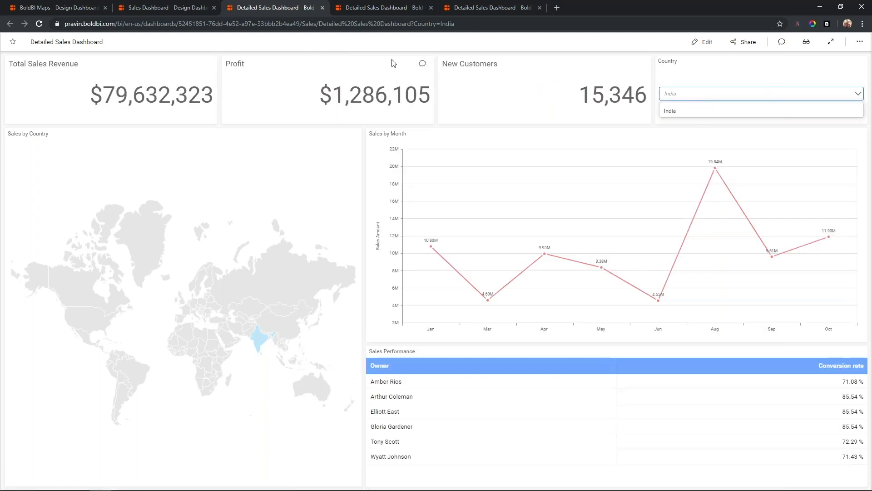
left_click(206, 4)
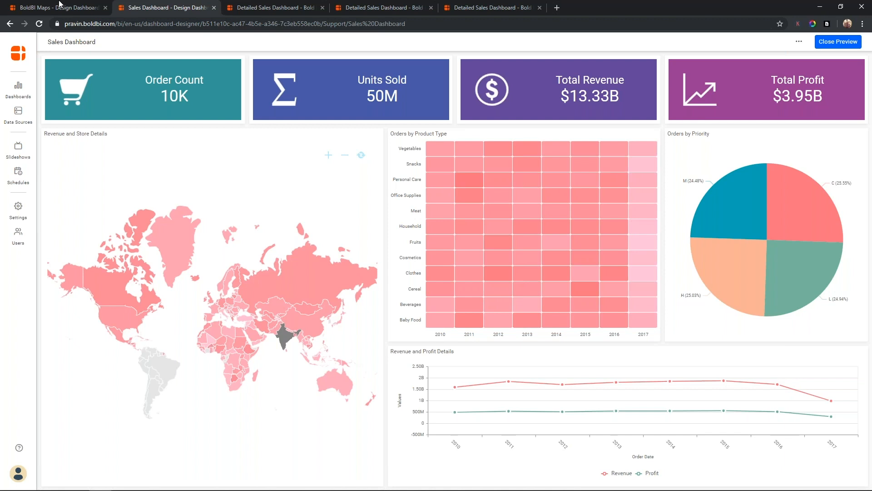
left_click(57, 6)
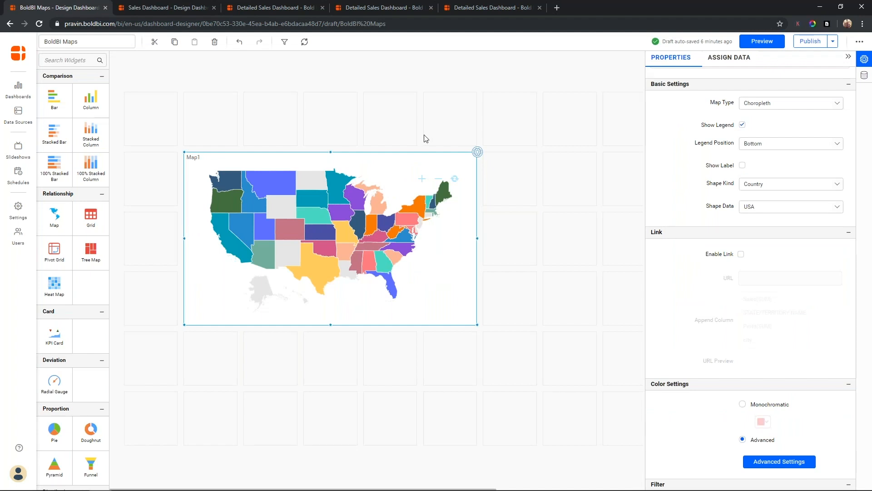
Switch the map to monochromatic coloring and add COUNTY NAME to its location names with multi-level drill down enabled
left_click(743, 404)
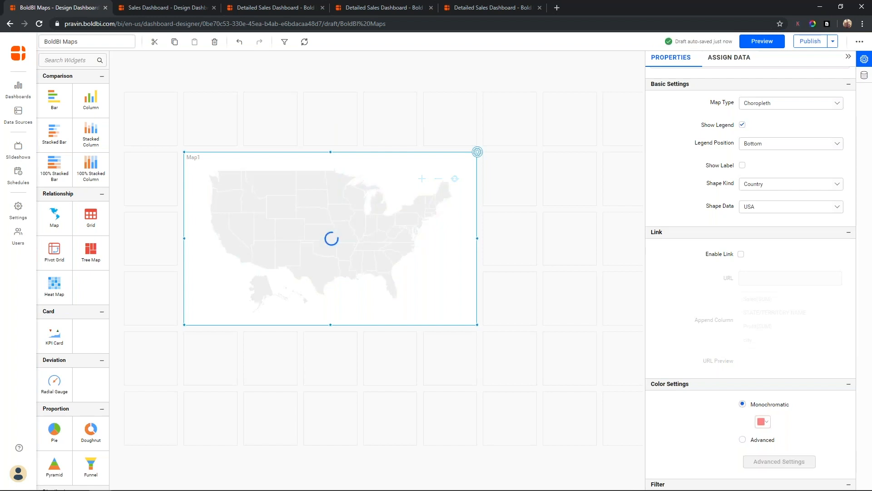
left_click(744, 63)
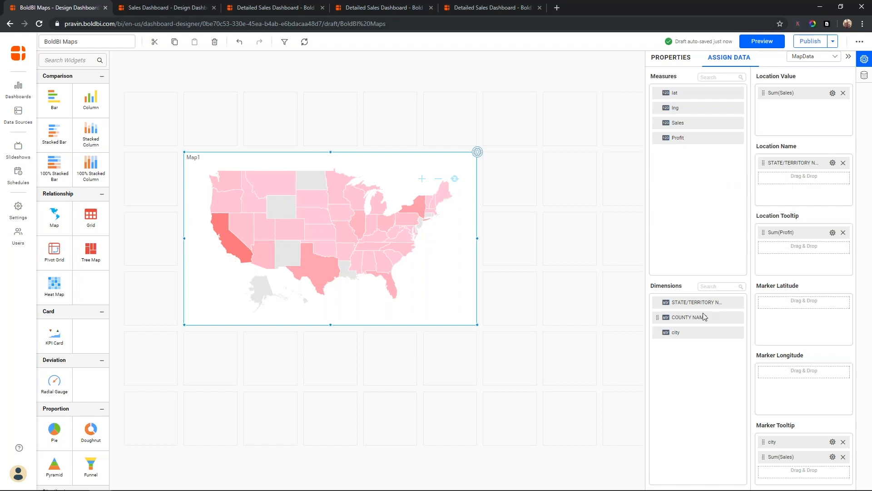
left_click_drag(698, 320, 775, 189)
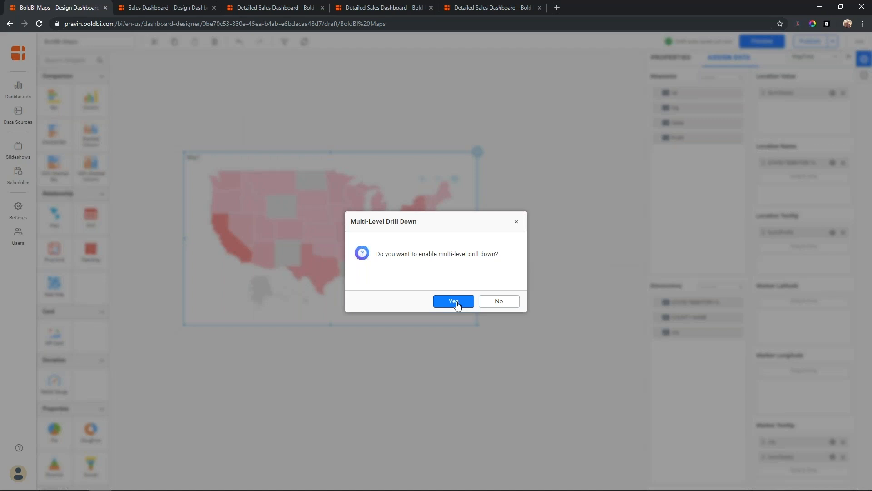
left_click(456, 302)
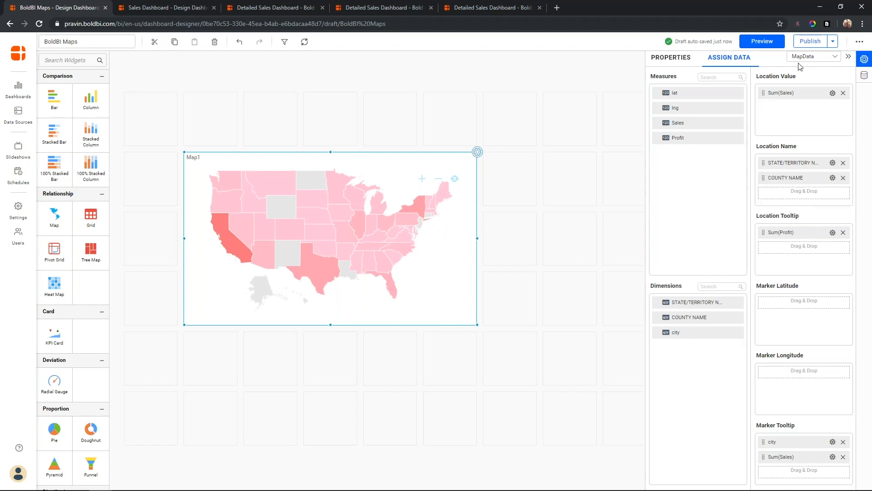
Preview the dashboard, drill down into California's counties on the map, and return to the state level
left_click(766, 45)
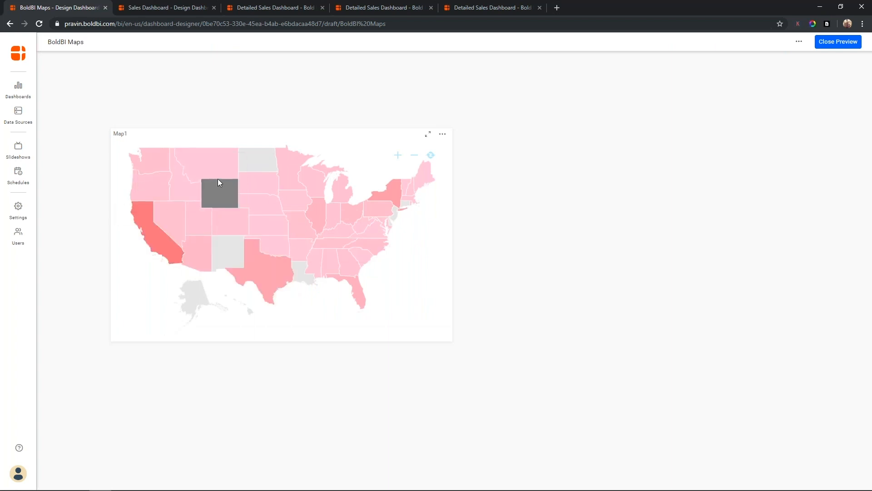
mouse_move(146, 223)
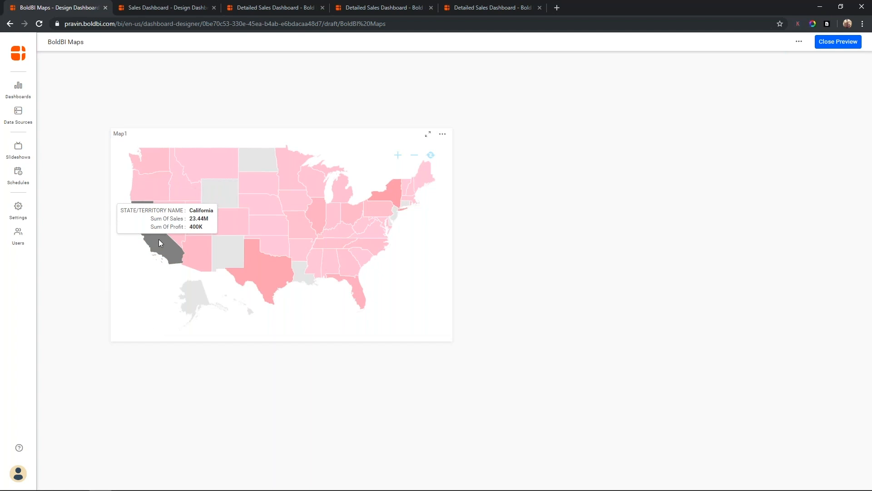
left_click(159, 240)
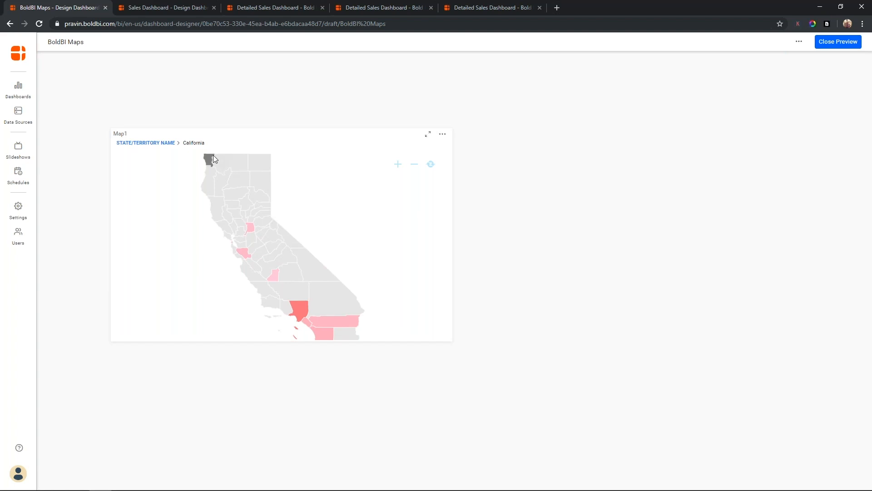
left_click(155, 143)
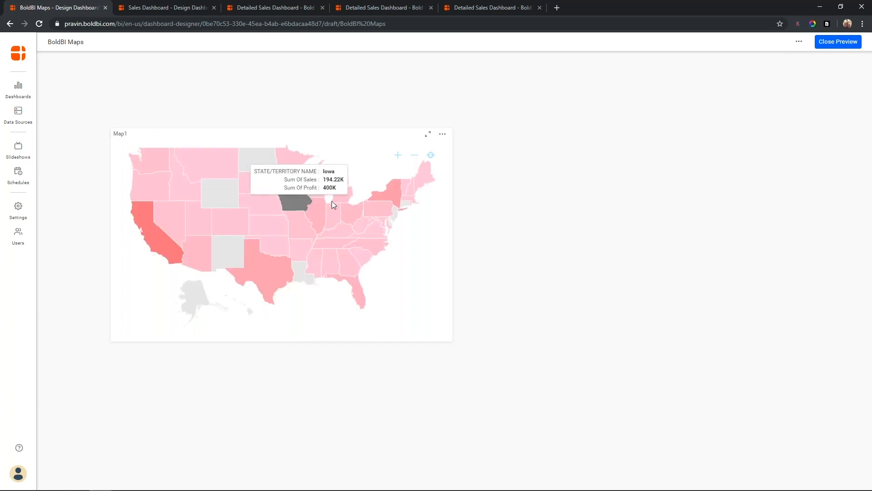
Drill down into New York's counties on the previewed map, return to the state level, and close the preview
left_click(394, 196)
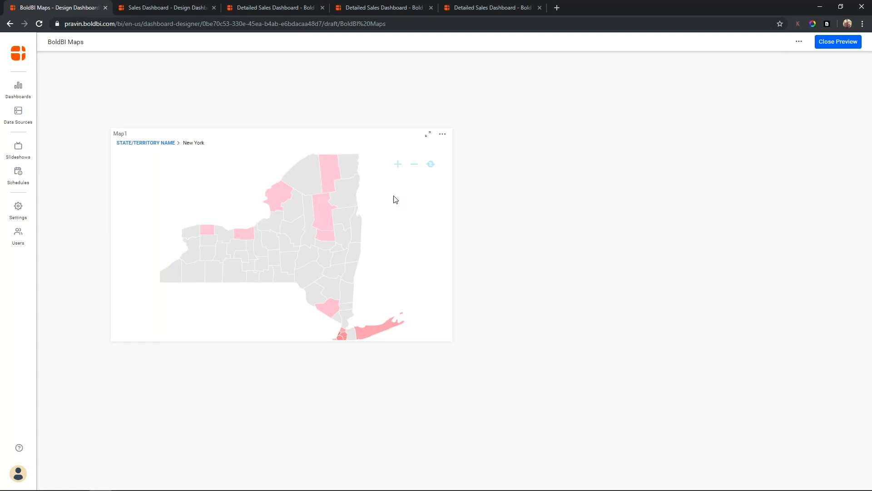
mouse_move(331, 175)
left_click(145, 143)
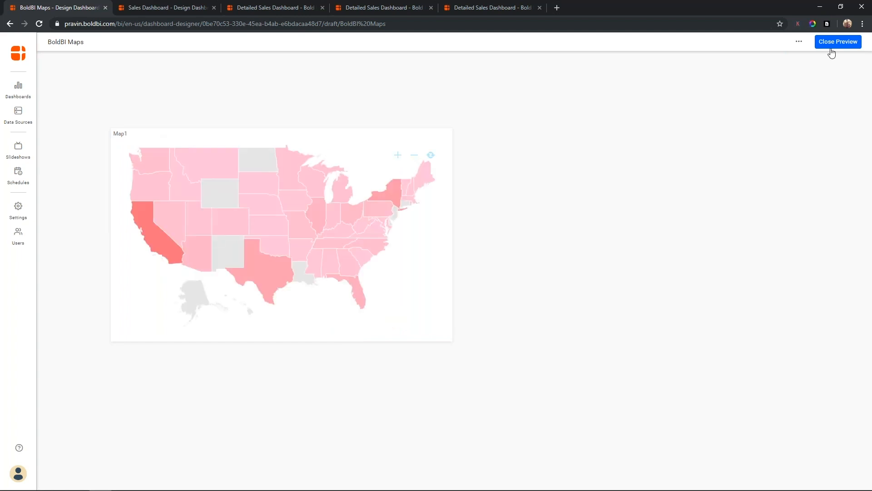
left_click(838, 42)
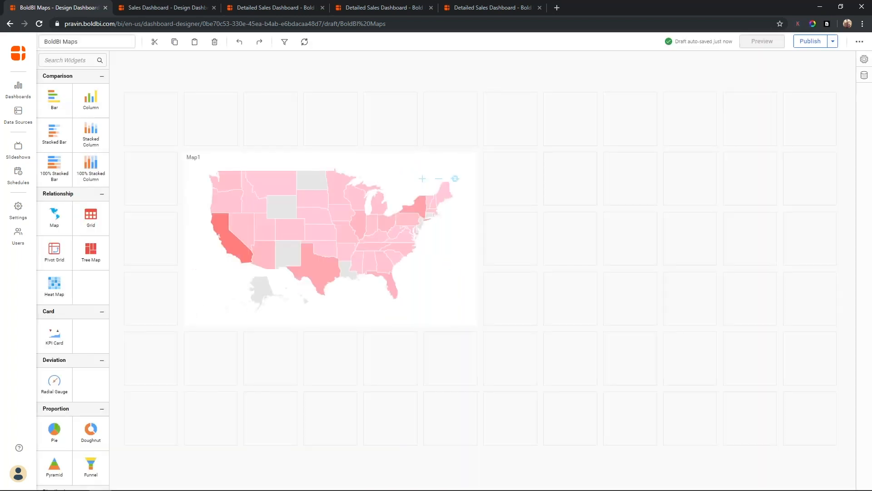
Show the dashboard's data sources and check the profile's option for creating support incidents
left_click(865, 76)
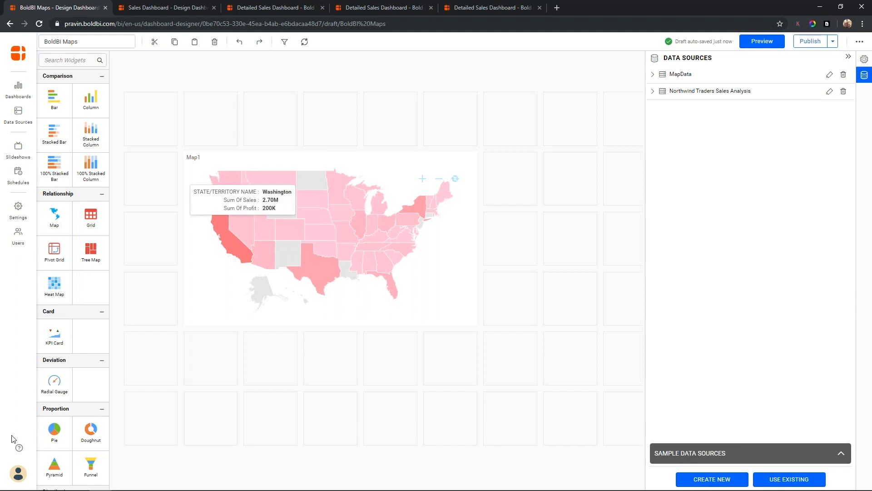
left_click(18, 473)
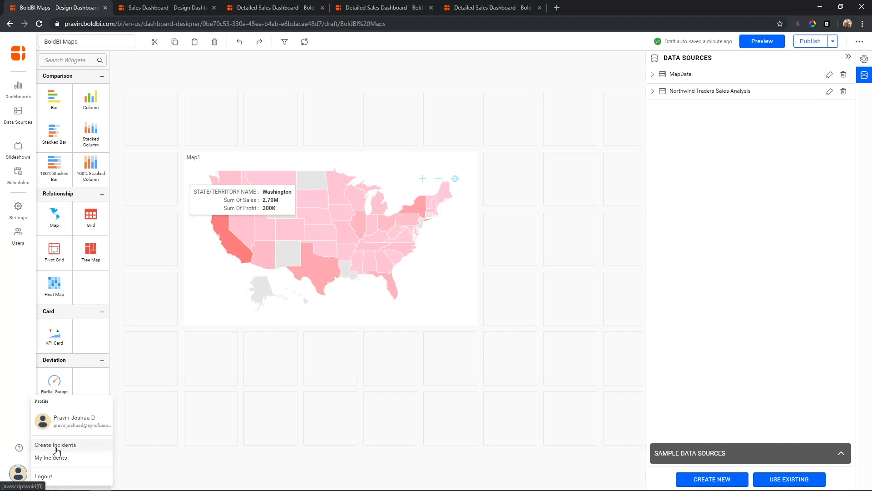
left_click(370, 378)
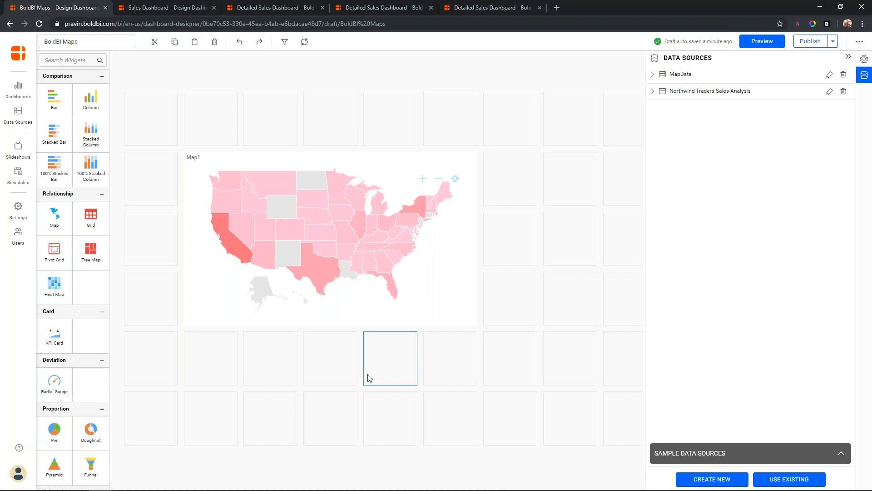